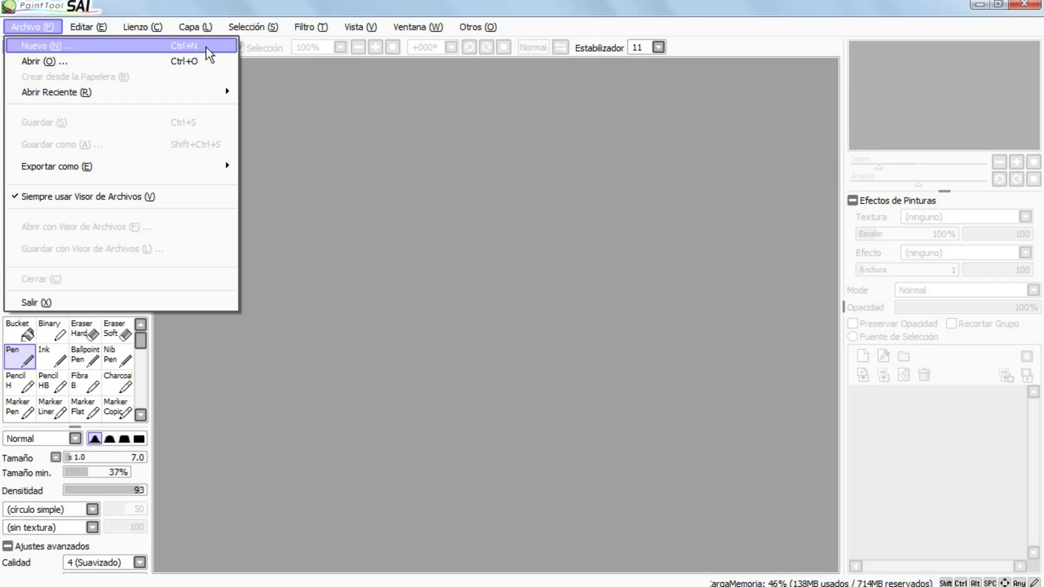
- Create a new canvas named Nuevo1 with the A4 - 300dpi (JIS) preset
left_click(203, 47)
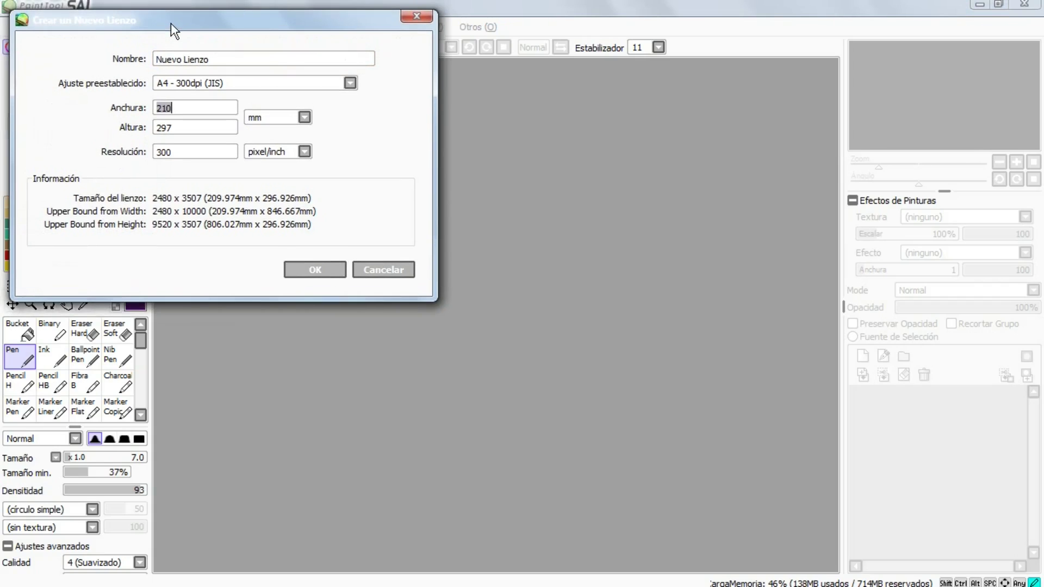
left_click(242, 63)
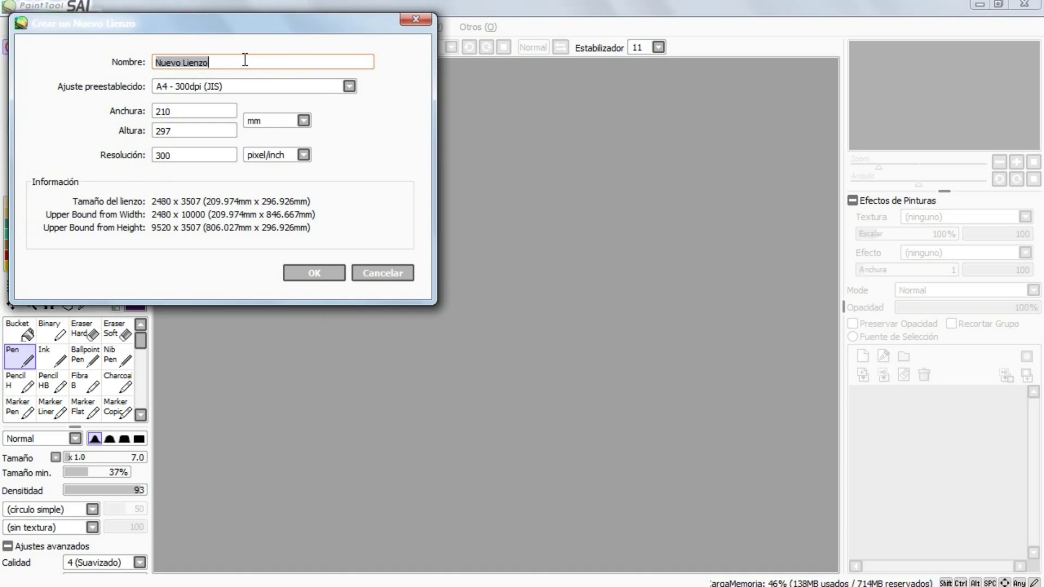
left_click(244, 61)
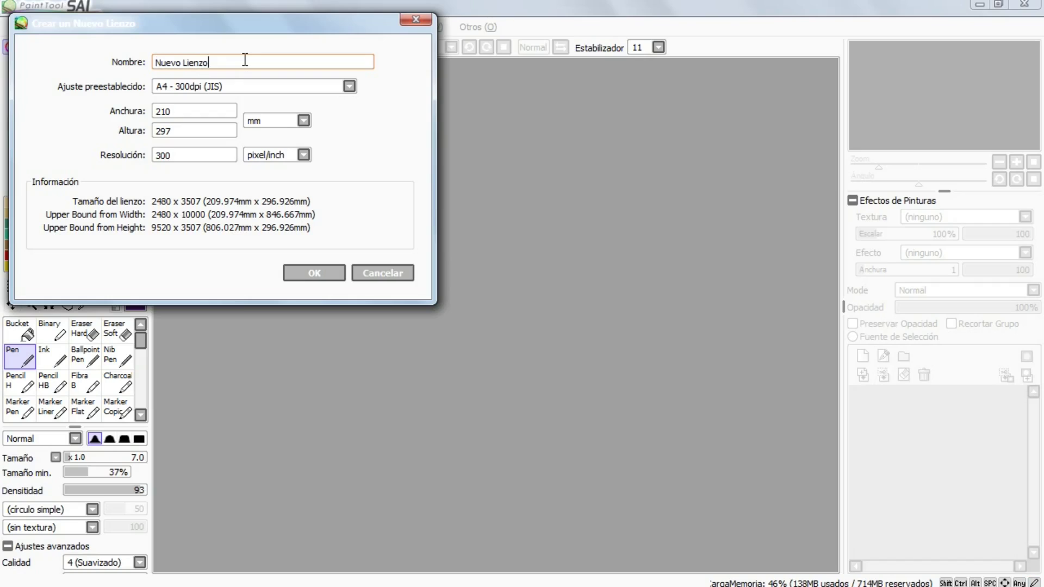
left_click_drag(208, 62, 181, 62)
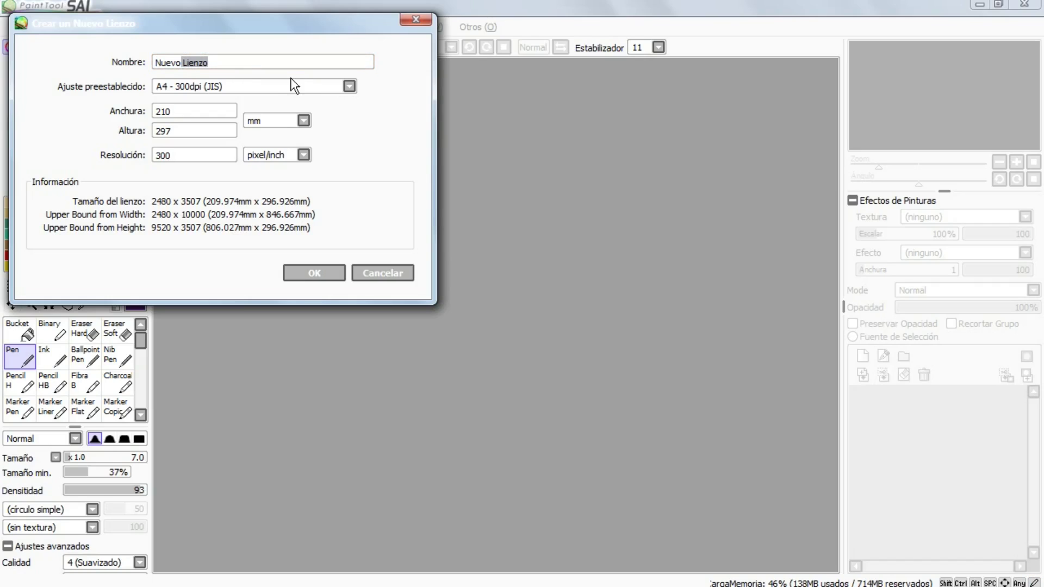
type("1")
left_click(274, 96)
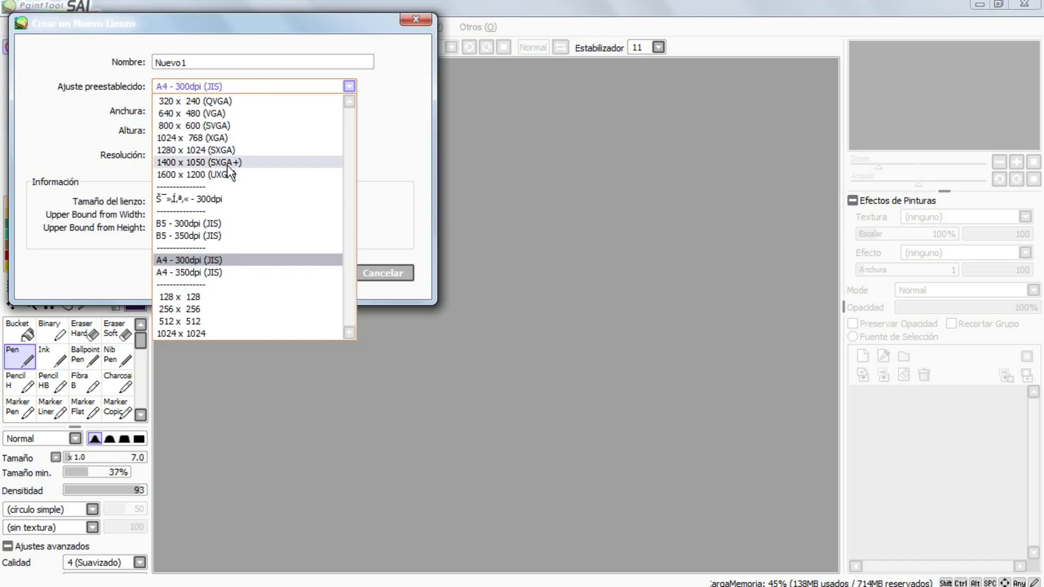
left_click(233, 262)
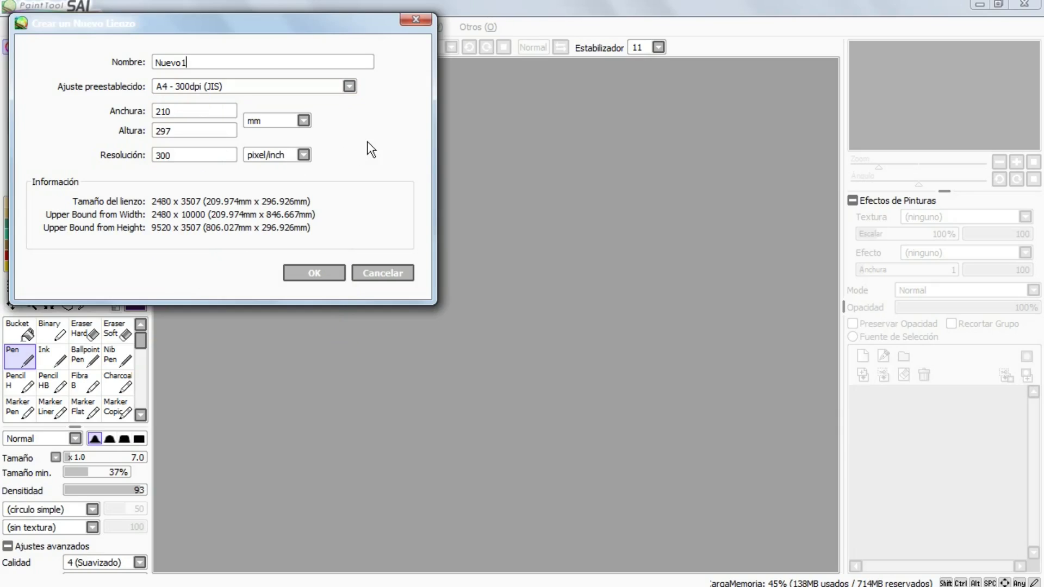
left_click(312, 273)
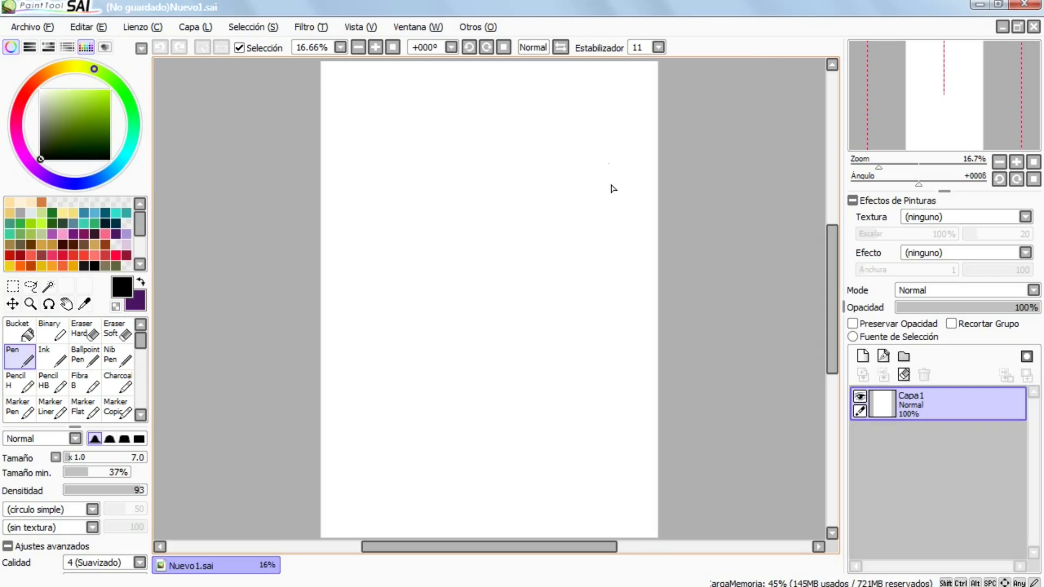
- Hide the colour wheel and the swatches, and show both again
left_click_drag(599, 551, 607, 551)
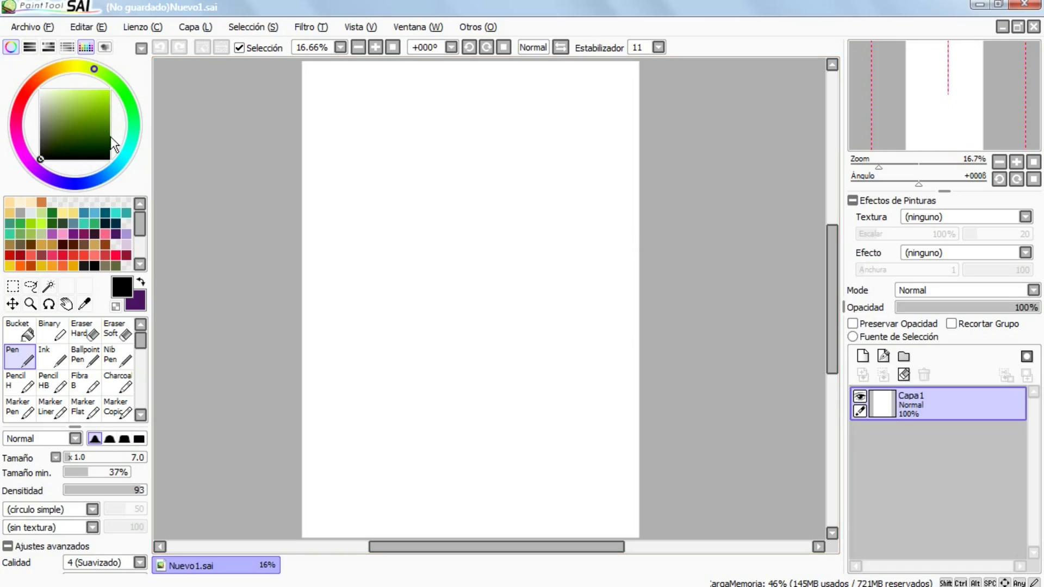
left_click(14, 49)
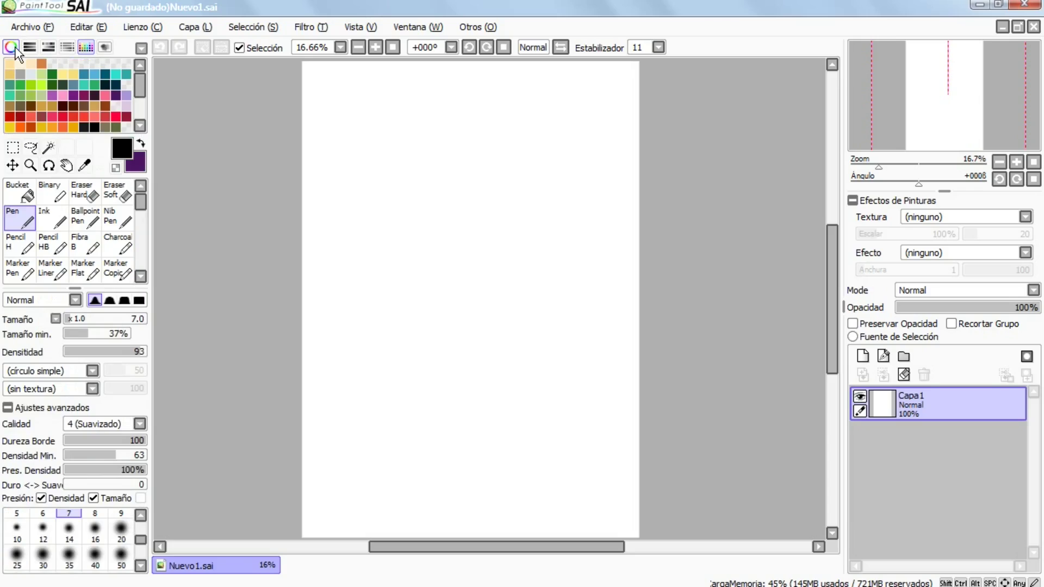
left_click(83, 48)
left_click(11, 47)
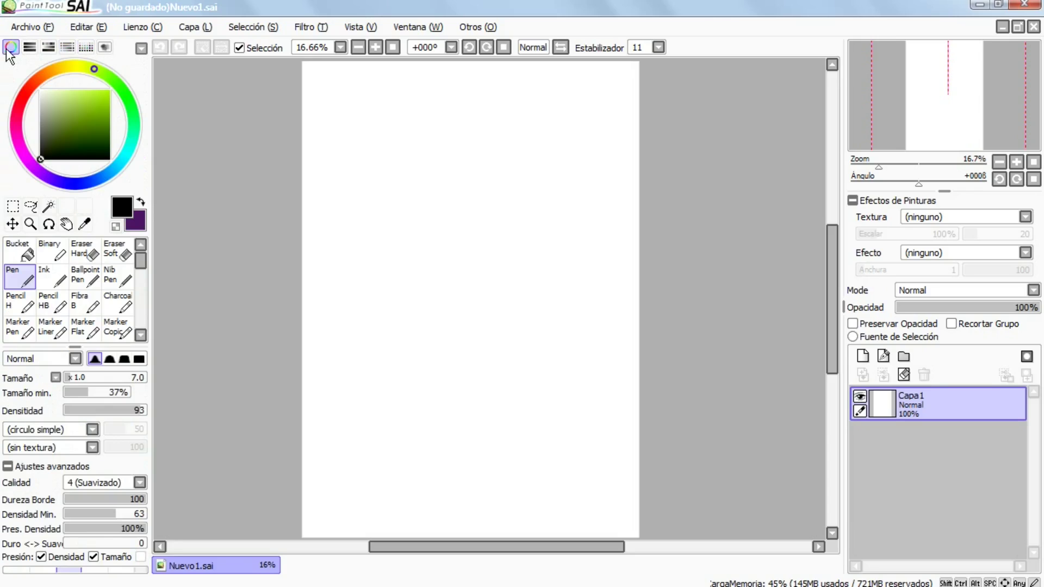
left_click(85, 48)
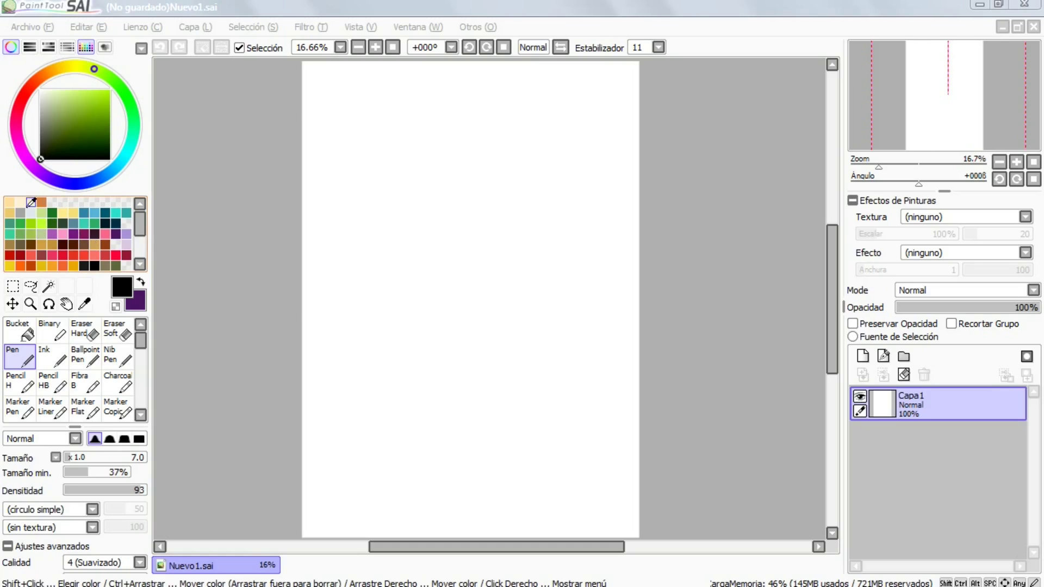
- Choose a bright light blue as the drawing colour using the colour wheel's hue ring and saturation square
scroll(139, 241, "down", 5)
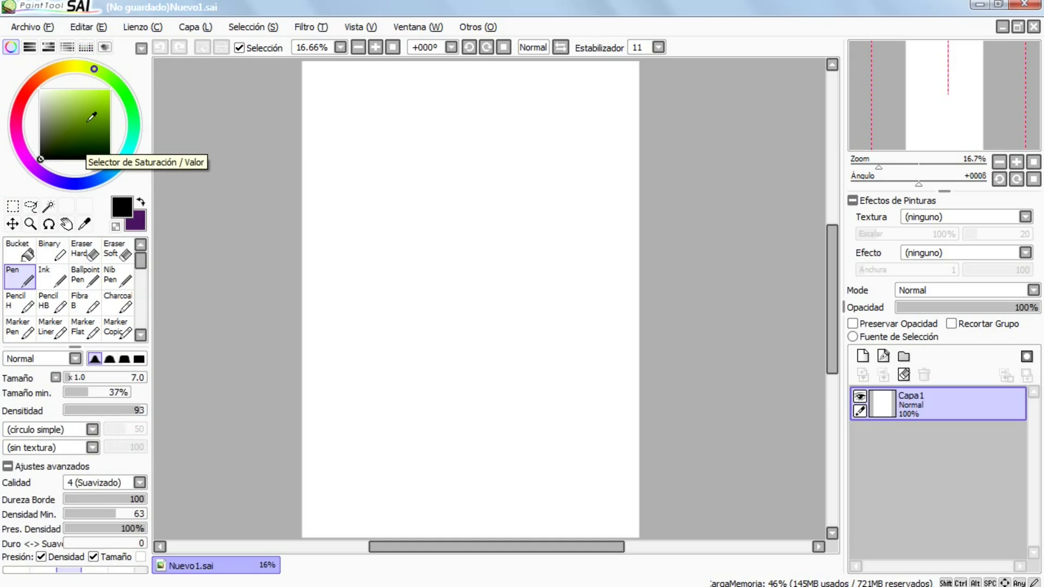
left_click_drag(121, 163, 105, 175)
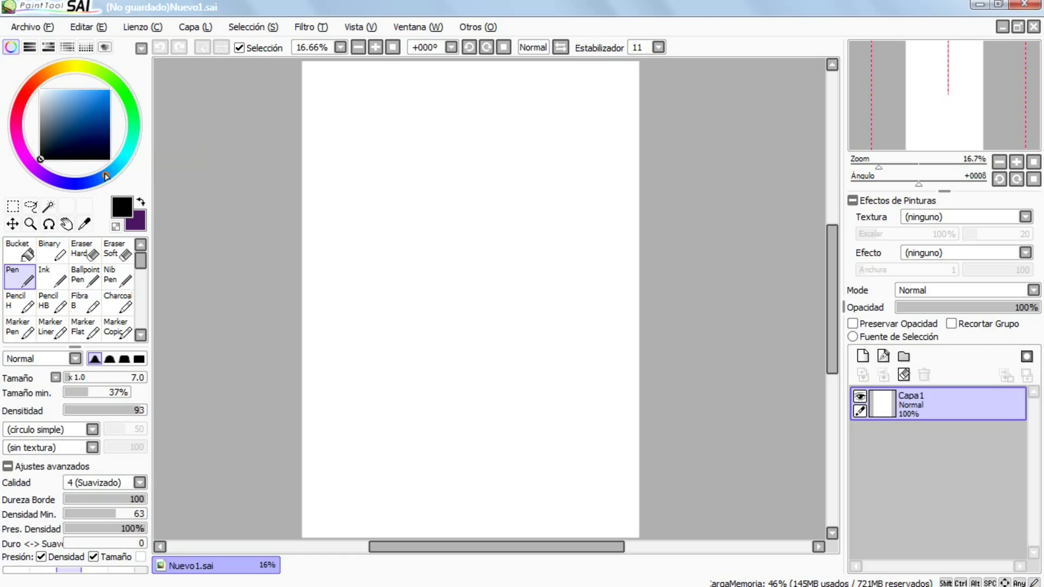
left_click(73, 110)
left_click_drag(73, 109, 88, 94)
- Show the swatches and store the current blue in the first empty slot below the filled rows
left_click(86, 47)
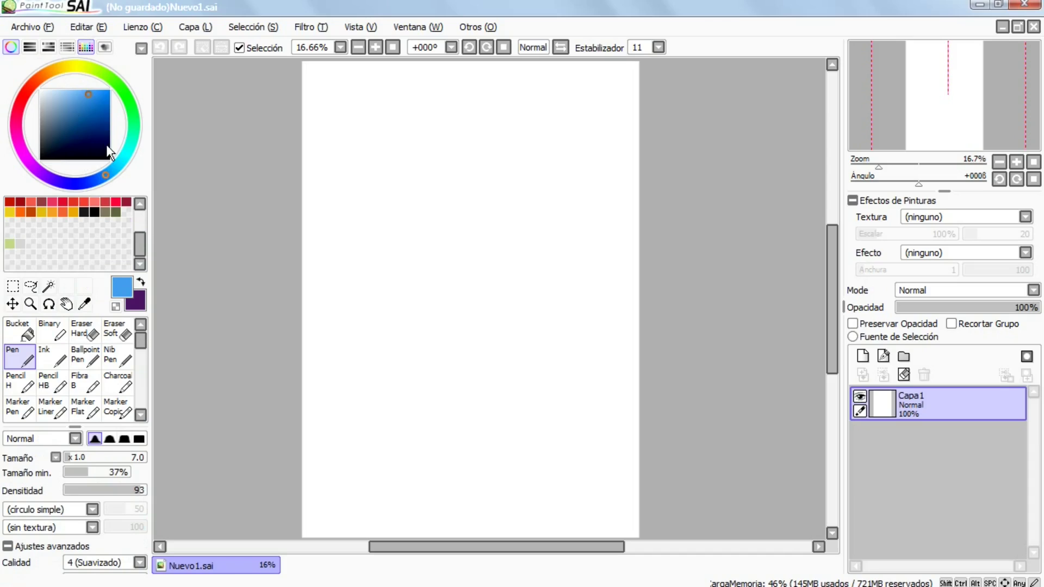
right_click(10, 223)
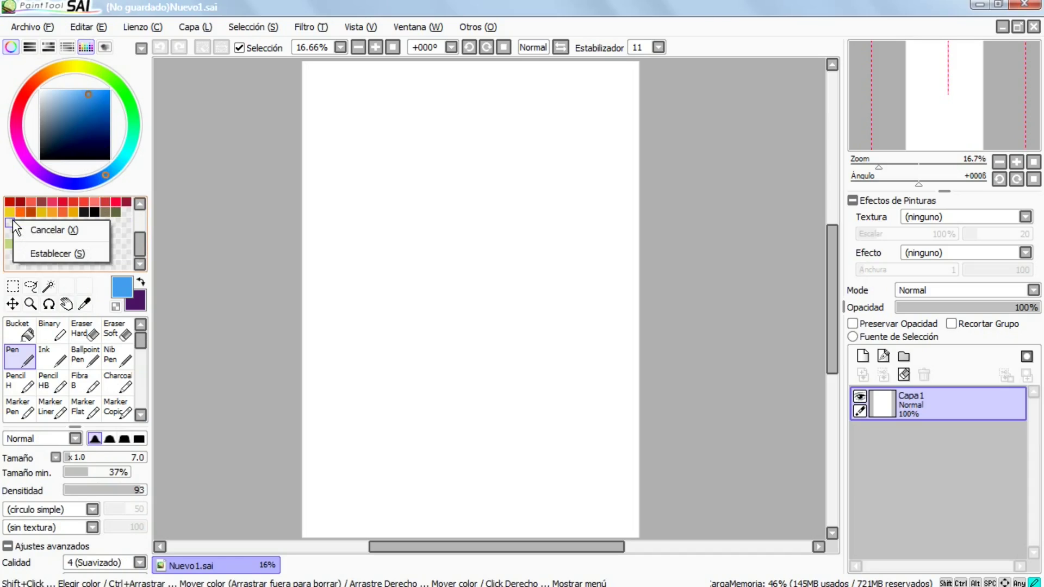
left_click(40, 254)
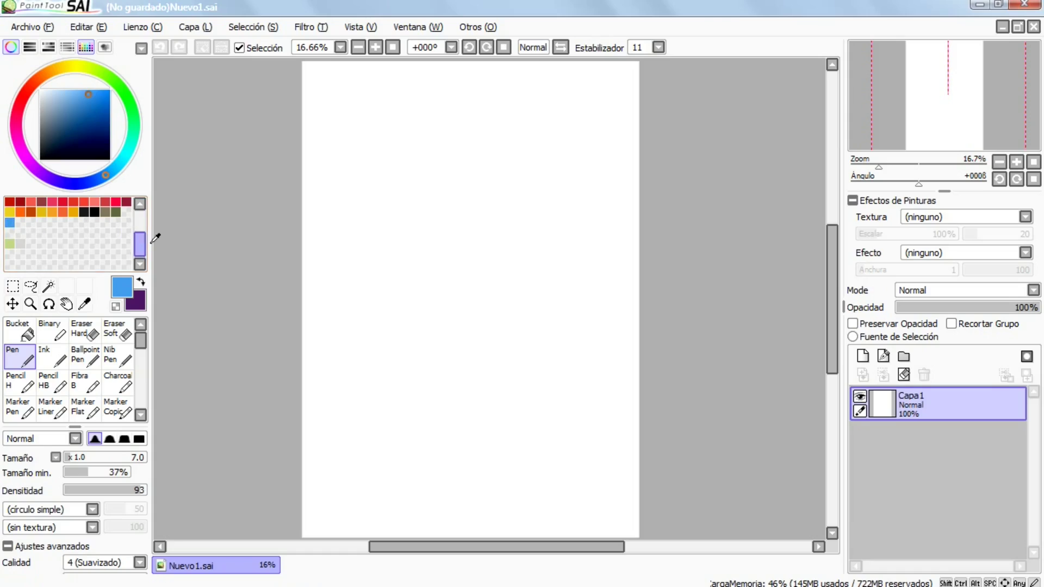
left_click_drag(139, 244, 139, 220)
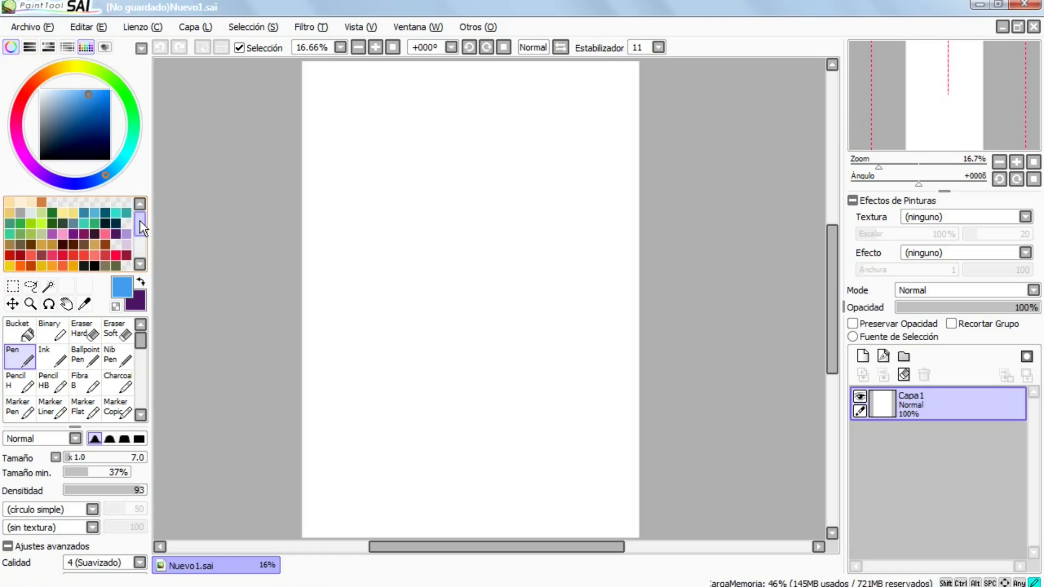
- Fill the blank canvas with the current blue using the Bucket tool
left_click(29, 341)
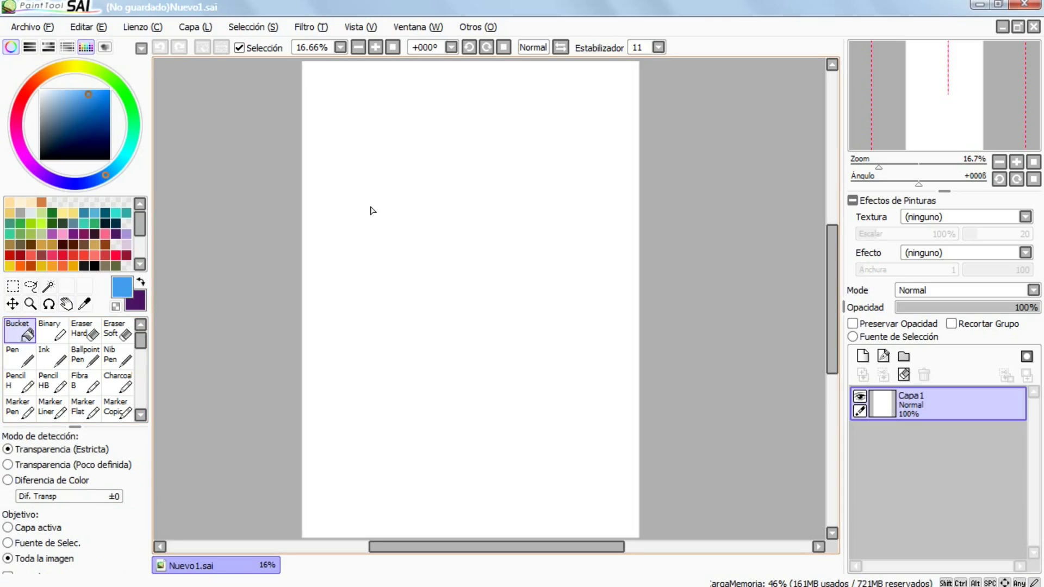
left_click(459, 197)
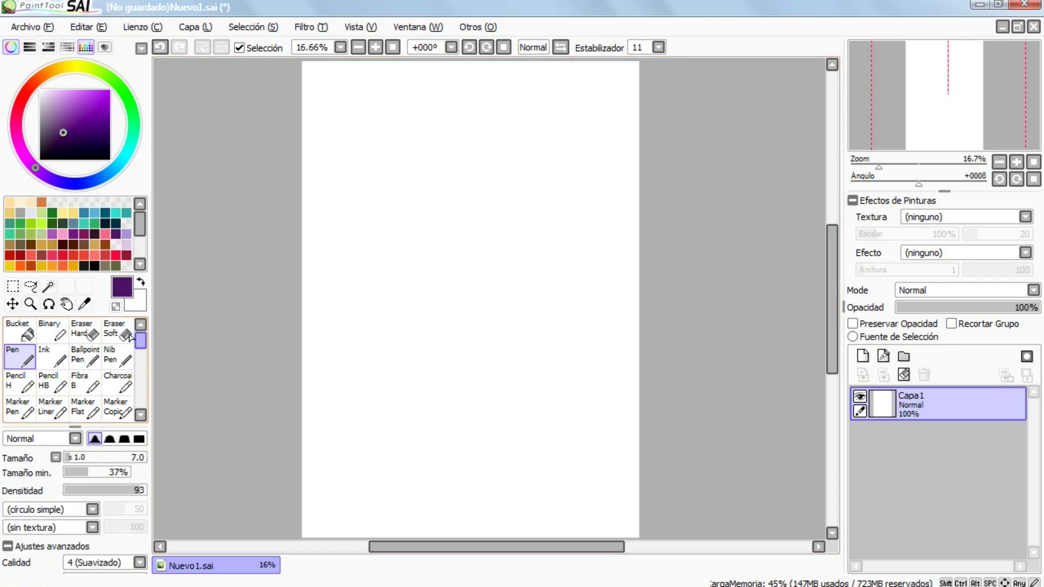
- Hide the swatches and colour wheel, and try the Pen's edge shapes, ending on the softest one
left_click(86, 47)
left_click(11, 47)
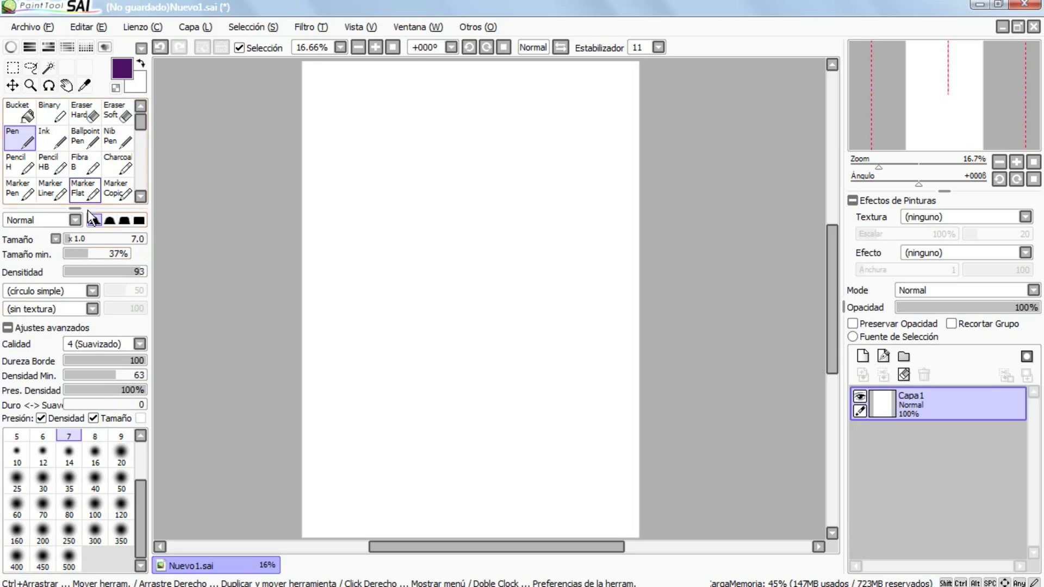
left_click(125, 220)
left_click(110, 221)
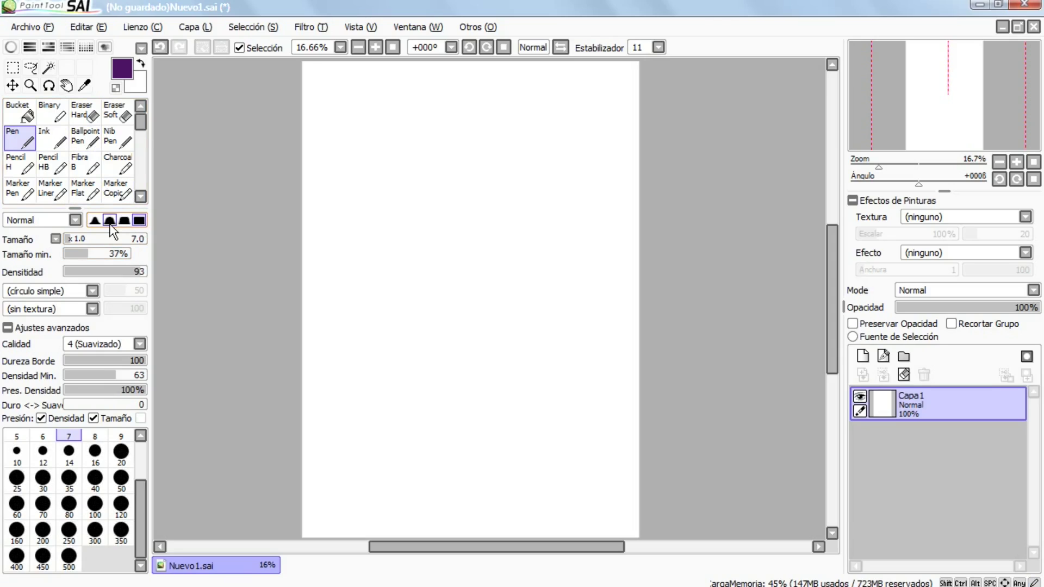
left_click(95, 221)
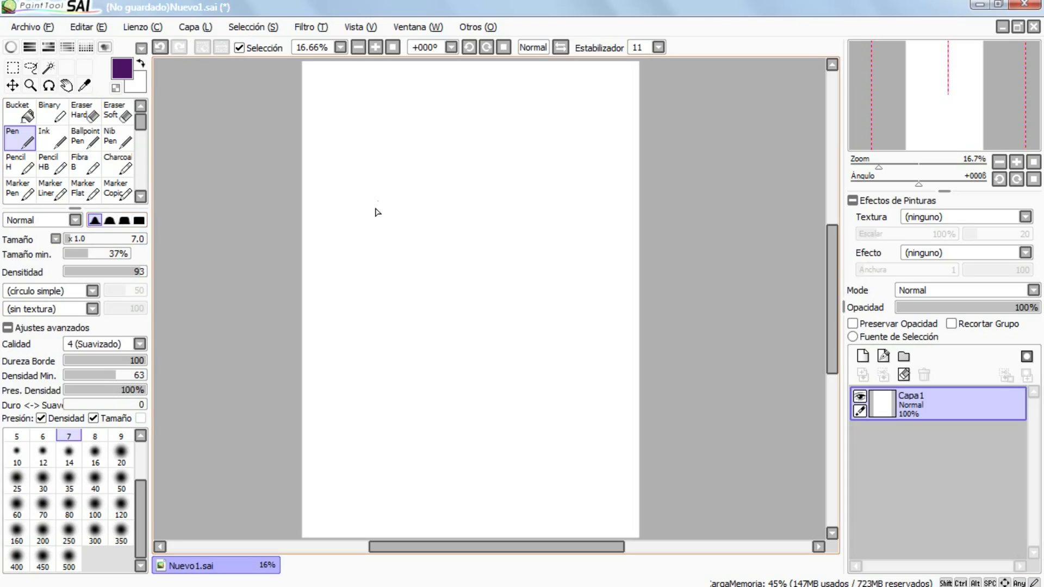
- Draw a chain of purple loops in the upper part of the page with the Pen at size 7
mouse_move(379, 218)
left_mouse_down()
mouse_move(382, 231)
mouse_move(397, 226)
mouse_move(435, 179)
left_mouse_up()
left_click_drag(460, 236, 475, 222)
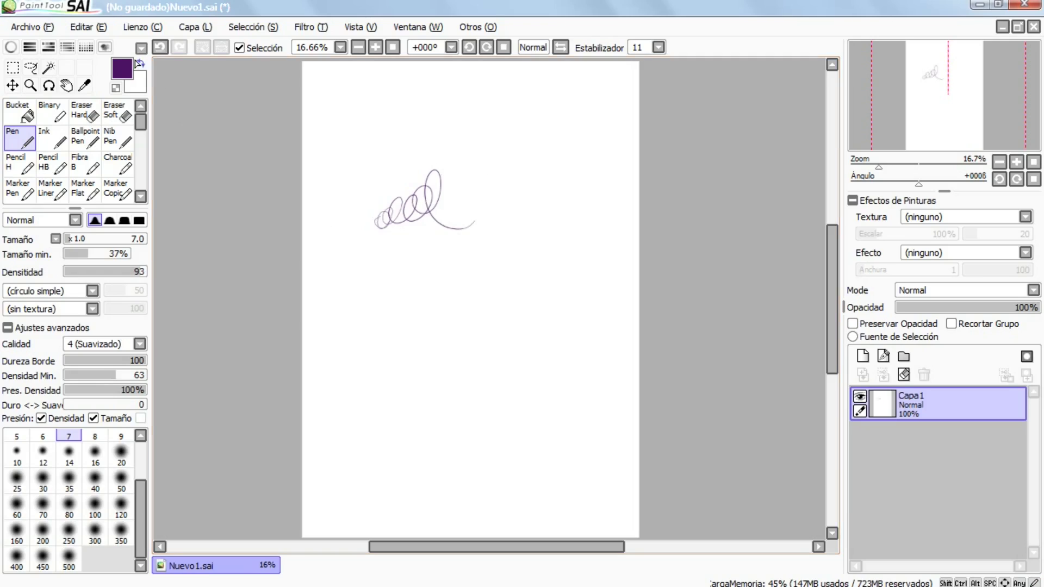
left_click(141, 66)
left_click(141, 65)
- Set the drawing colour to black and draw a row of loops under the purple ones with the second edge shape
left_click(11, 47)
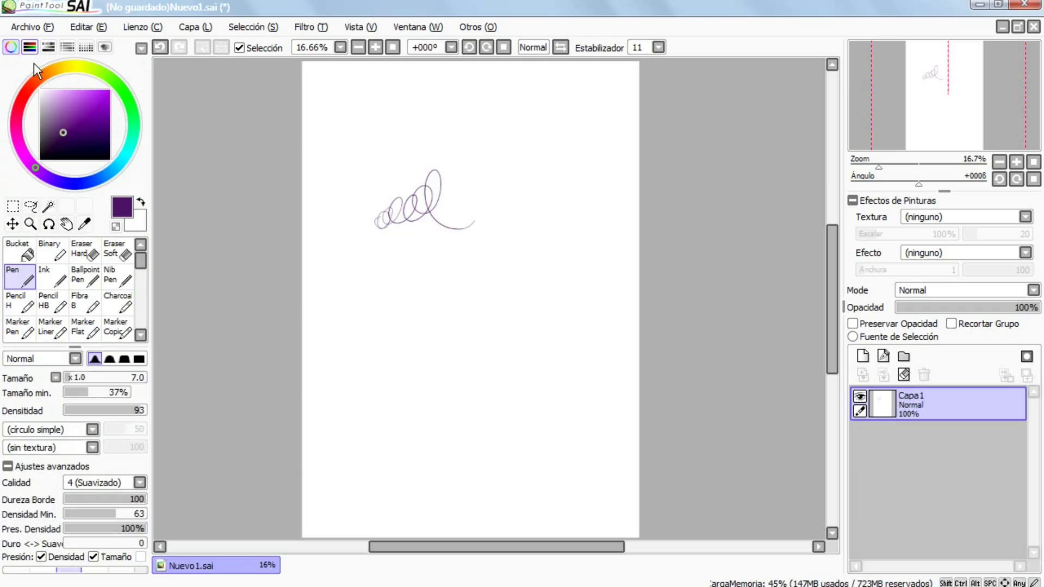
left_click(40, 159)
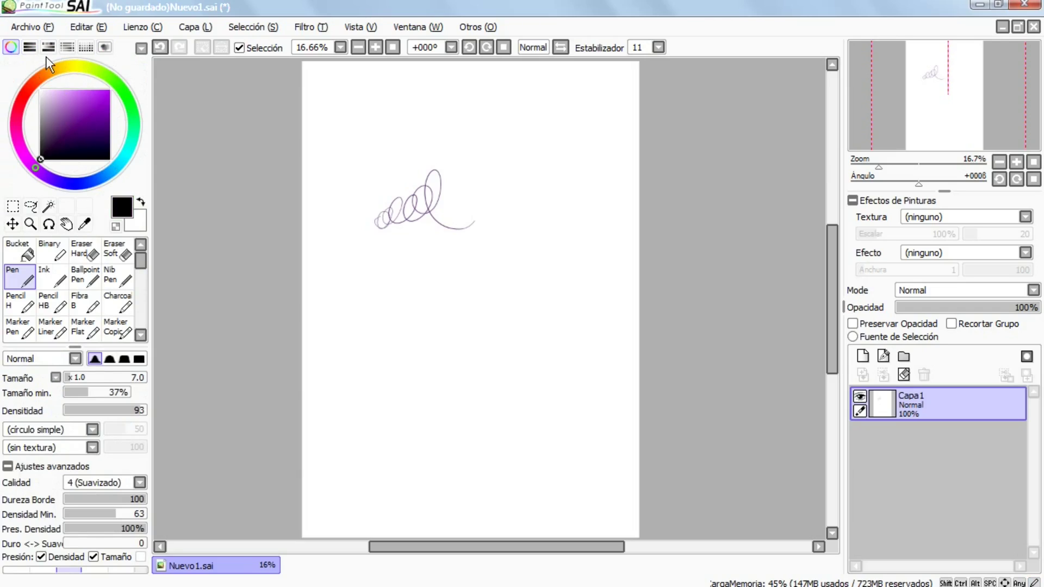
left_click(11, 47)
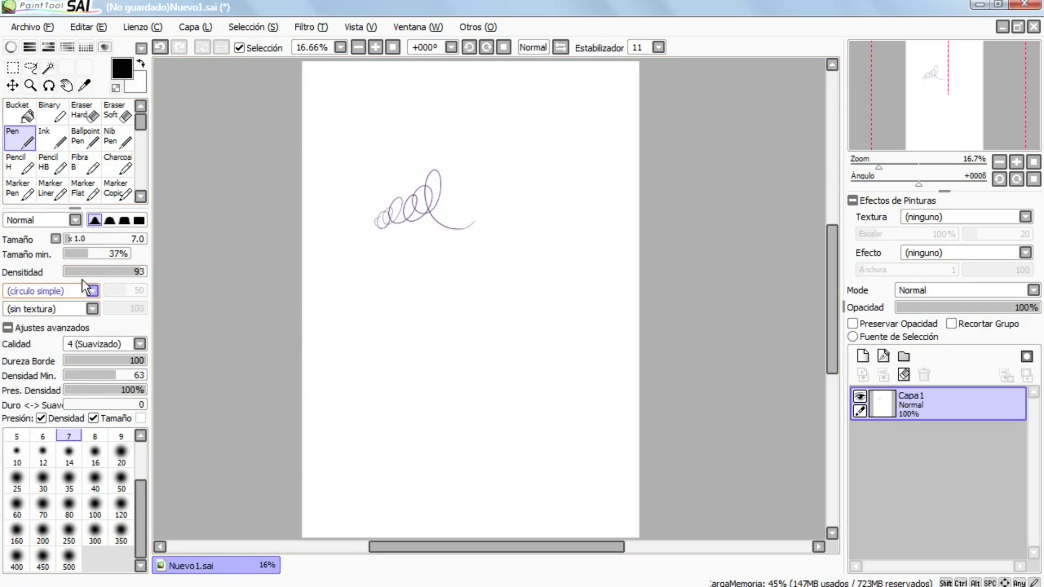
left_click(109, 220)
mouse_move(401, 261)
left_mouse_down()
mouse_move(435, 238)
mouse_move(464, 271)
left_mouse_up()
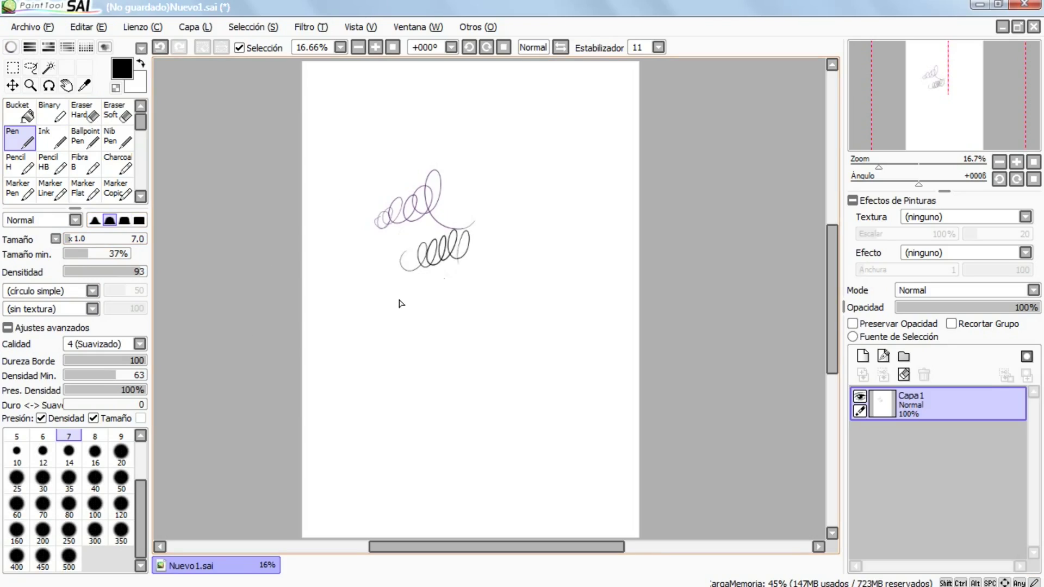
- Set the Pen size to 63 and draw three rows of thick loops with the second, third and hardest edge shapes
left_click(81, 237)
left_click_drag(81, 237, 113, 237)
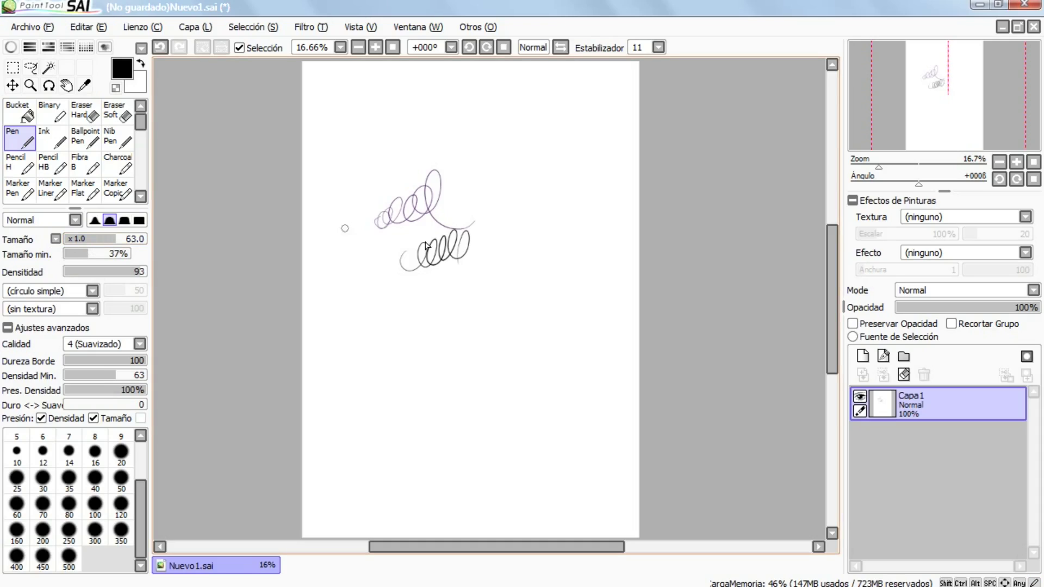
mouse_move(390, 259)
left_mouse_down()
mouse_move(405, 248)
mouse_move(427, 293)
mouse_move(471, 296)
left_mouse_up()
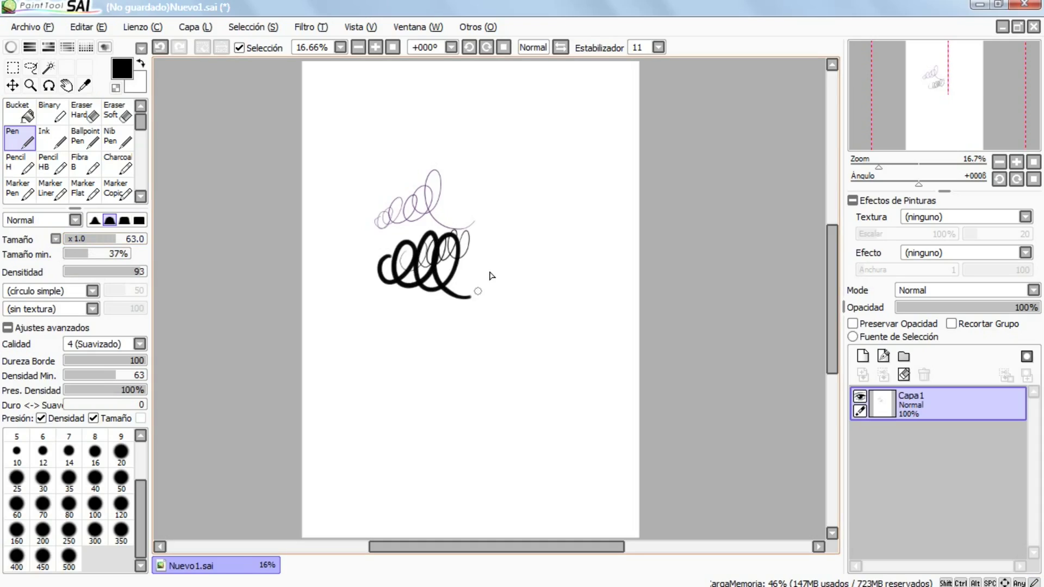
mouse_move(380, 303)
left_mouse_down()
mouse_move(368, 326)
mouse_move(467, 354)
left_mouse_up()
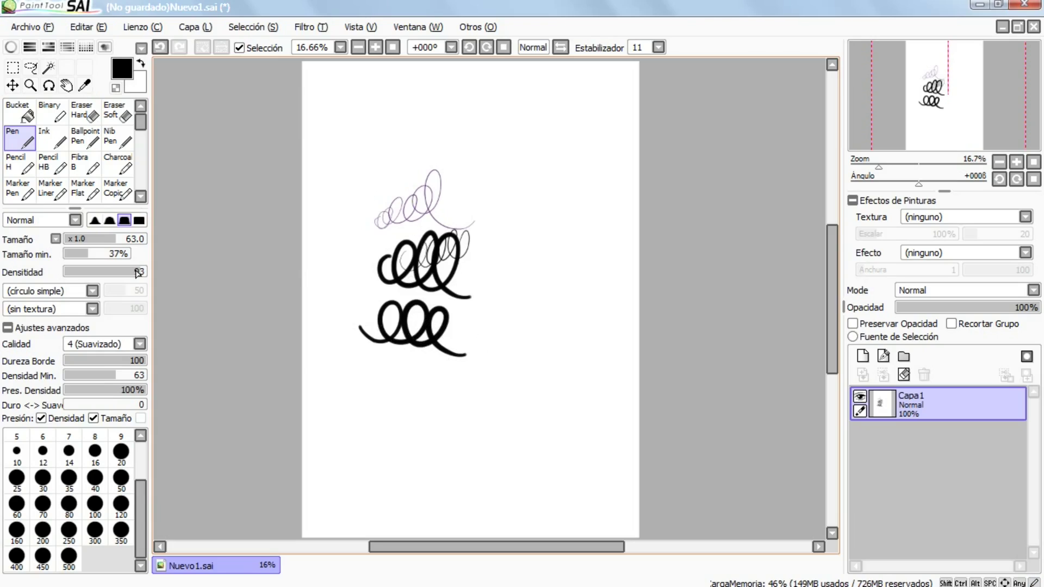
left_click(140, 220)
mouse_move(384, 363)
left_mouse_down()
mouse_move(420, 381)
mouse_move(404, 387)
mouse_move(421, 364)
mouse_move(457, 364)
mouse_move(468, 401)
mouse_move(503, 400)
left_mouse_up()
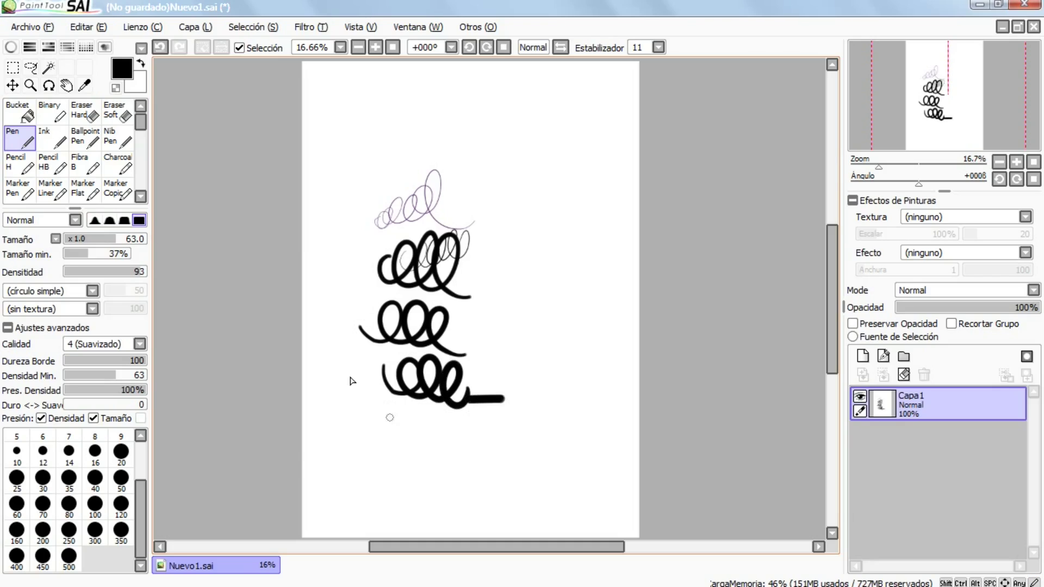
- Clear all strokes from the layer and draw a fresh row of black loops with the softest edge shape
left_click(95, 220)
mouse_move(385, 220)
left_mouse_down()
mouse_move(427, 184)
mouse_move(453, 184)
mouse_move(458, 221)
mouse_move(450, 208)
mouse_move(482, 215)
mouse_move(530, 194)
left_mouse_up()
key("d")
mouse_move(376, 220)
left_mouse_down()
mouse_move(393, 205)
mouse_move(410, 226)
mouse_move(438, 210)
mouse_move(447, 243)
left_mouse_up()
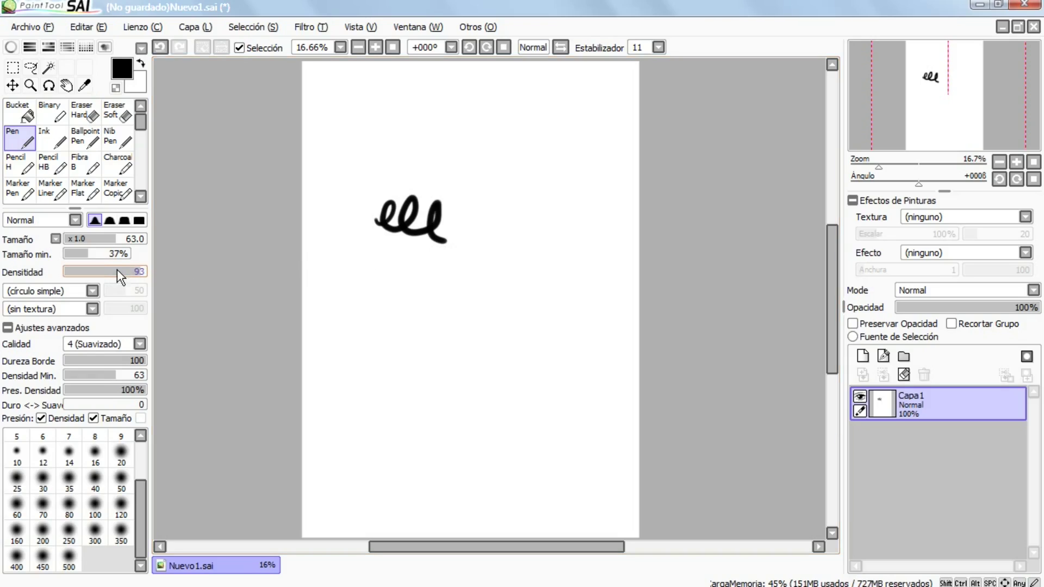
- Set the Pen density to 31 and draw two rows of overlapping translucent loops below the black one
left_click_drag(118, 274, 91, 270)
mouse_move(371, 267)
left_mouse_down()
mouse_move(420, 264)
mouse_move(430, 281)
mouse_move(416, 283)
mouse_move(441, 262)
mouse_move(465, 307)
left_mouse_up()
mouse_move(414, 280)
left_mouse_down()
mouse_move(435, 255)
mouse_move(444, 281)
mouse_move(453, 276)
mouse_move(416, 259)
left_mouse_up()
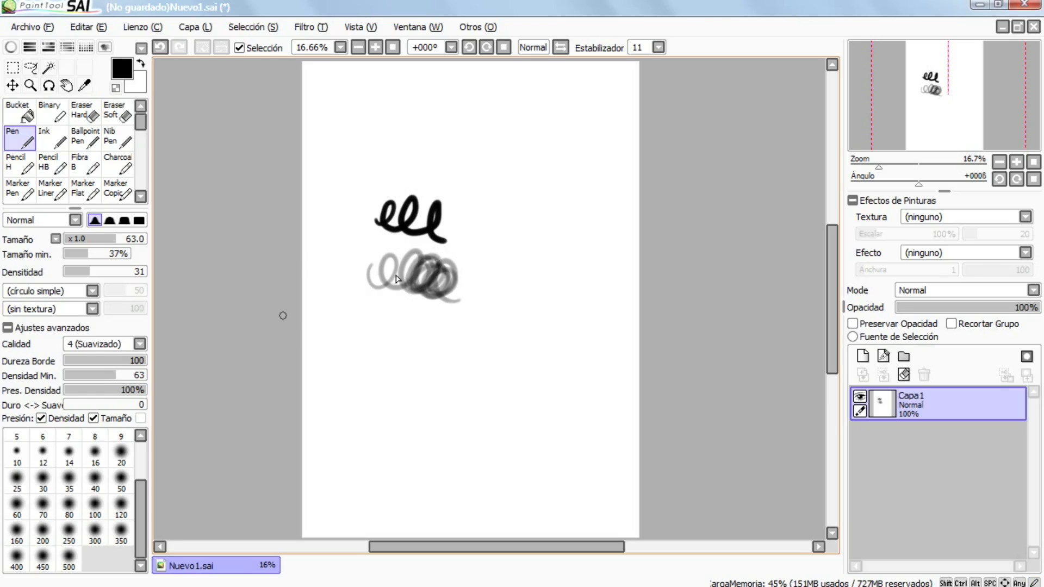
mouse_move(366, 333)
left_mouse_down()
mouse_move(425, 312)
mouse_move(426, 352)
mouse_move(447, 357)
left_mouse_up()
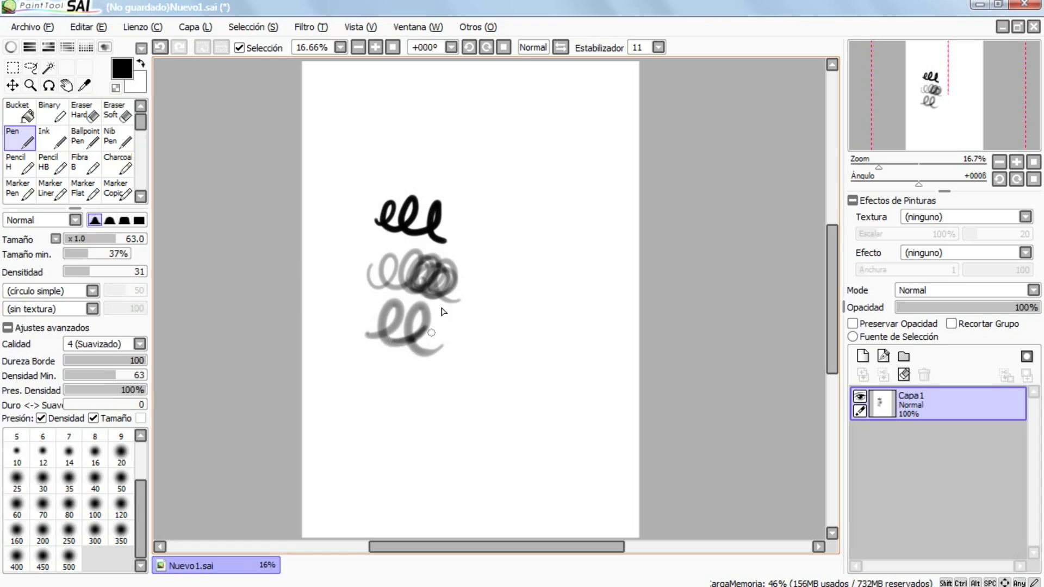
- Set the Pen density to 100 and draw a solid black scribble below the grey loops
left_click_drag(116, 272, 157, 274)
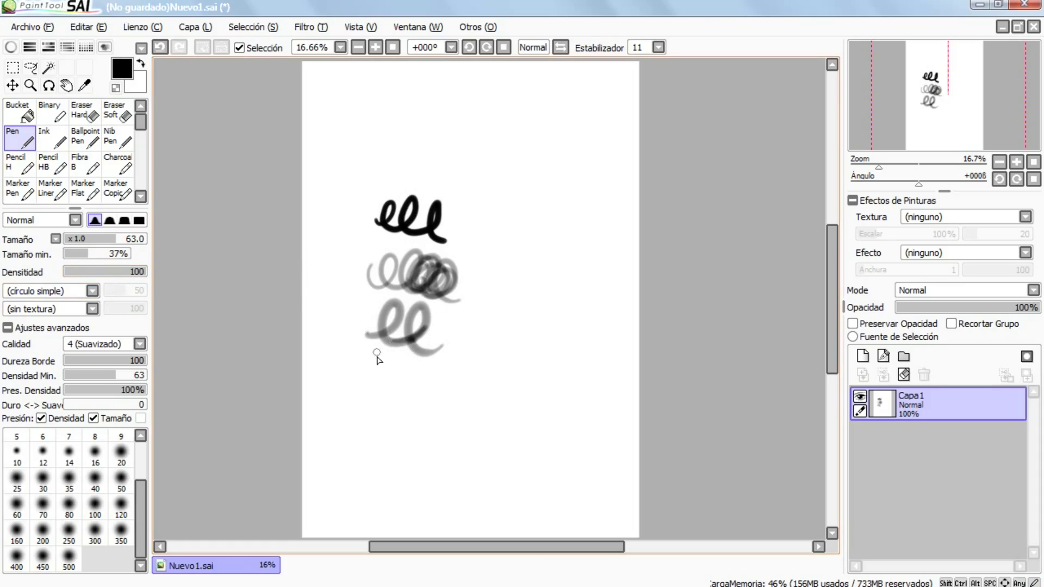
mouse_move(375, 360)
left_mouse_down()
mouse_move(385, 381)
mouse_move(402, 373)
mouse_move(443, 384)
left_mouse_up()
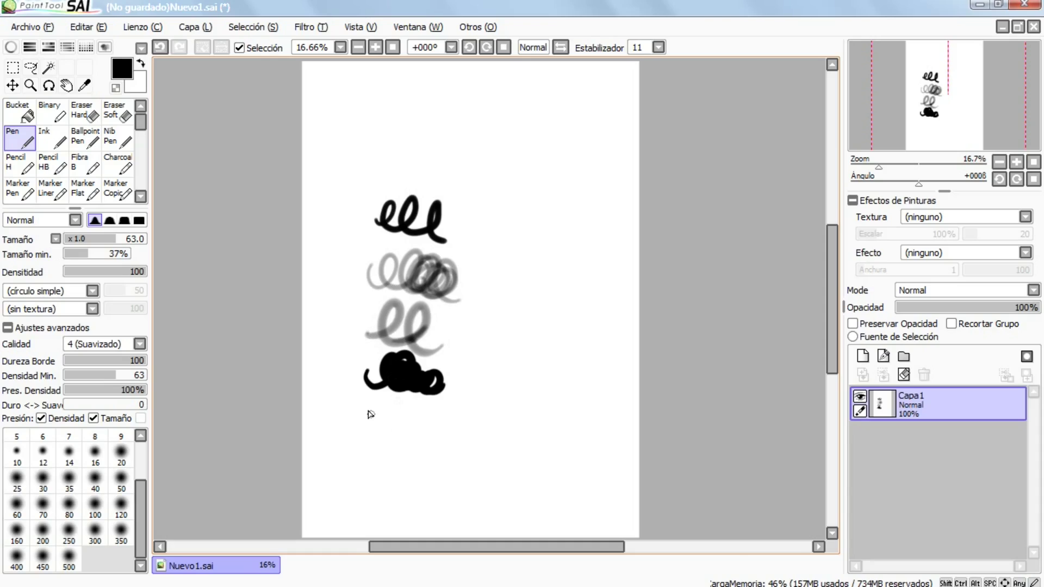
- Draw a straight black line below the scribble and look through the Pen's shape, texture and size options
left_click_drag(369, 412, 461, 413)
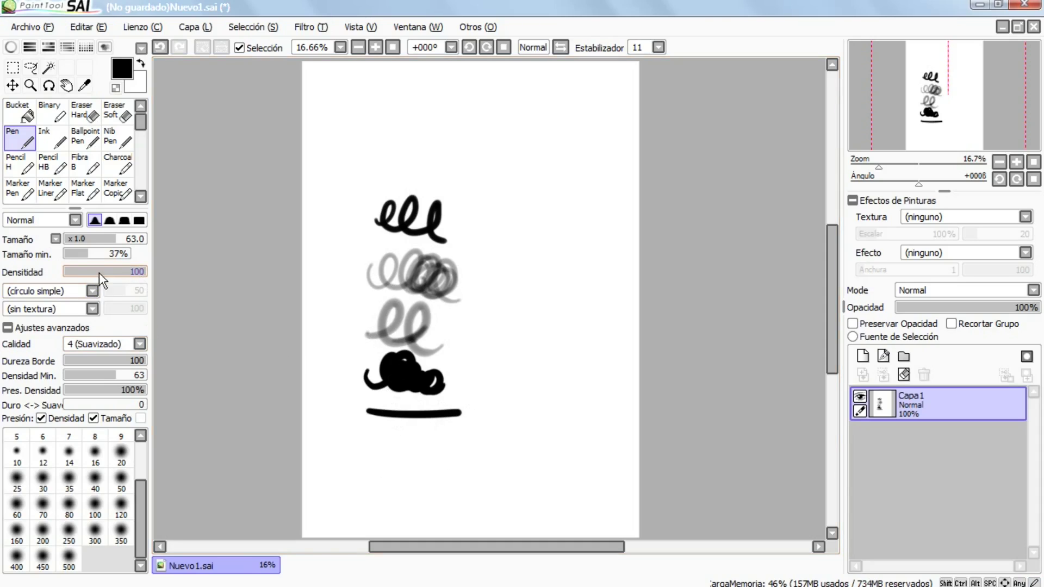
left_click(54, 292)
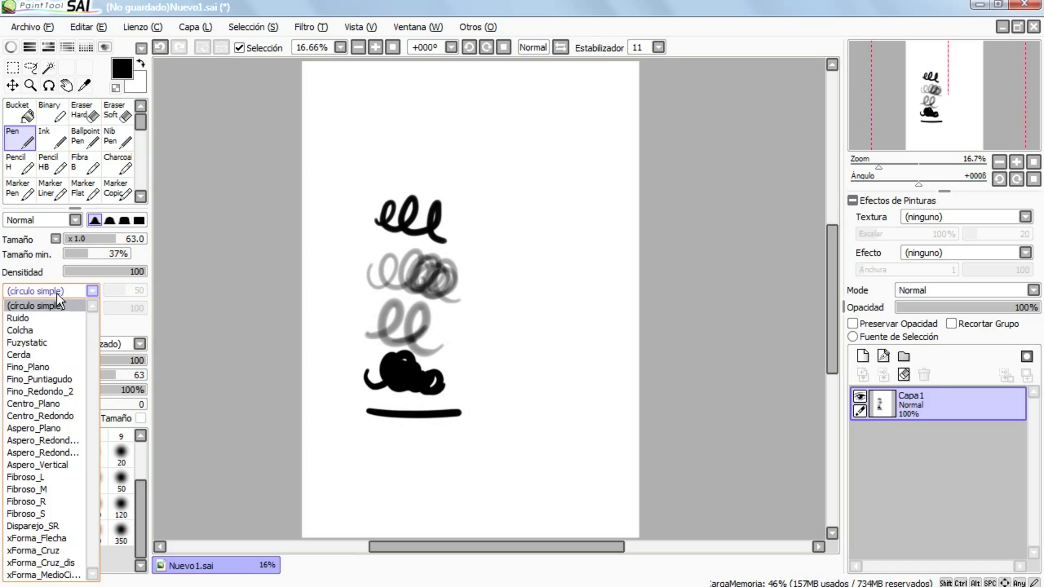
left_click(93, 310)
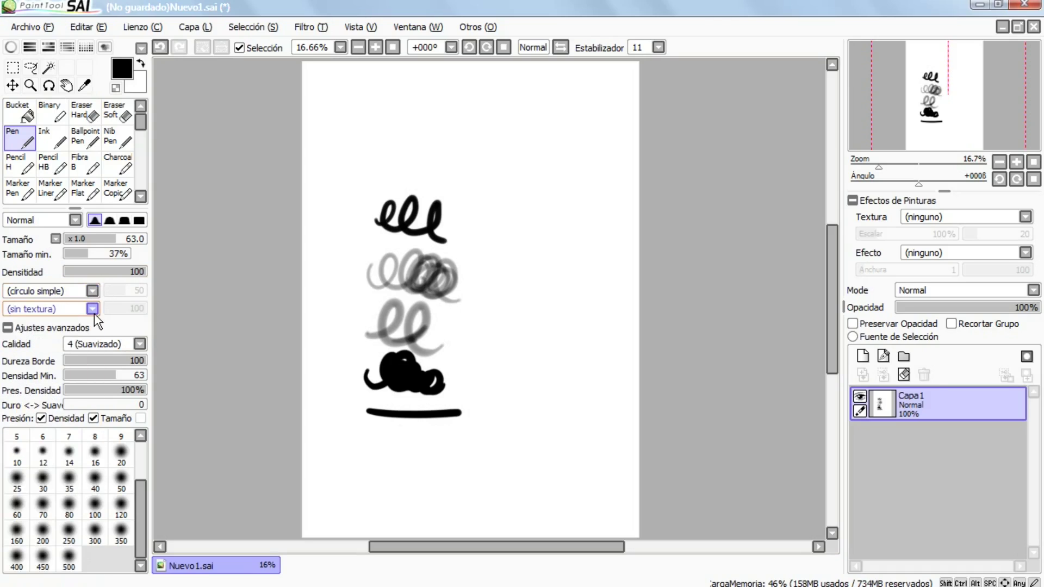
left_click(92, 310)
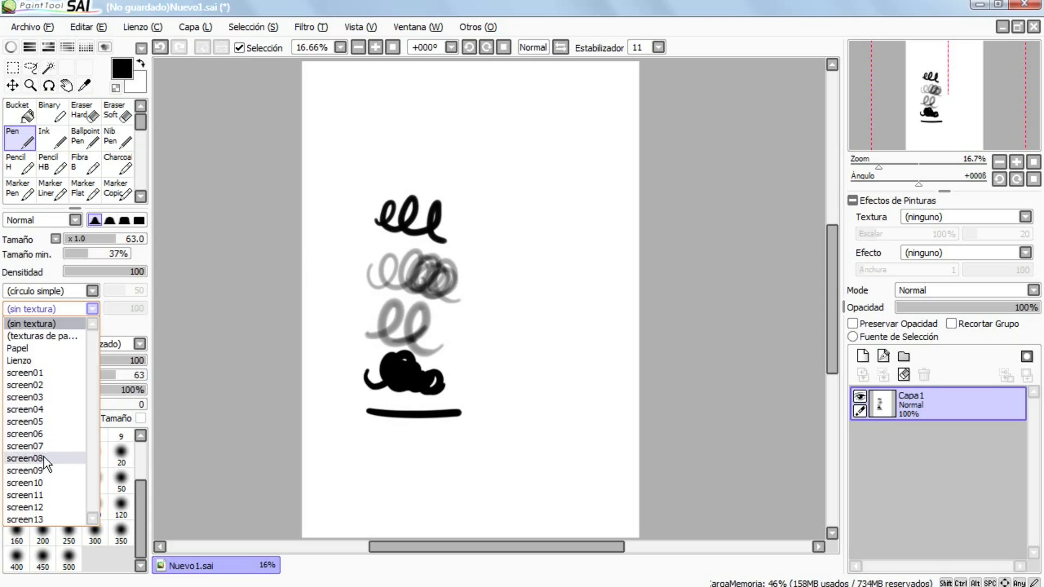
left_click(94, 308)
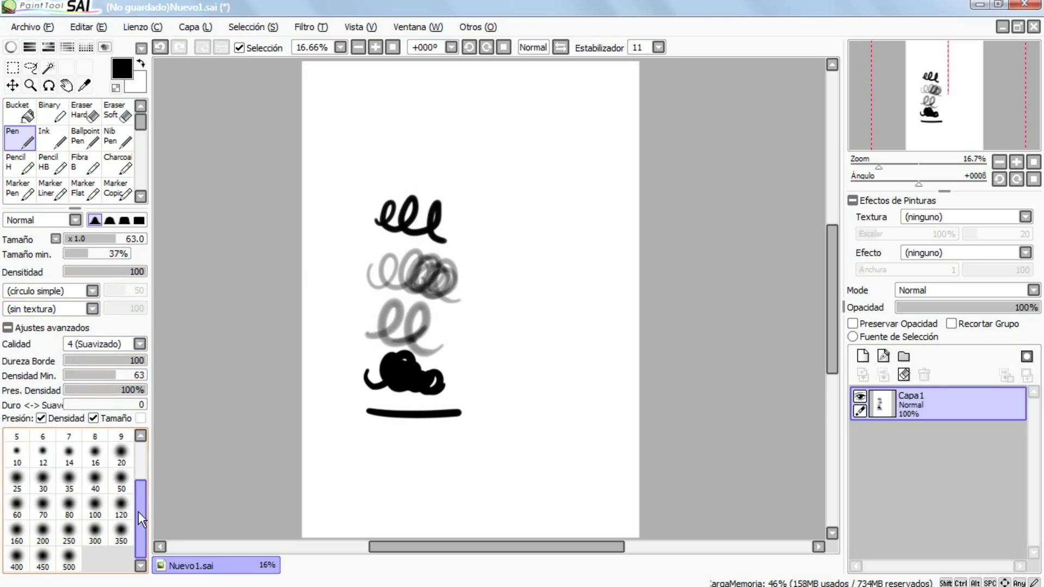
left_click_drag(138, 511, 138, 461)
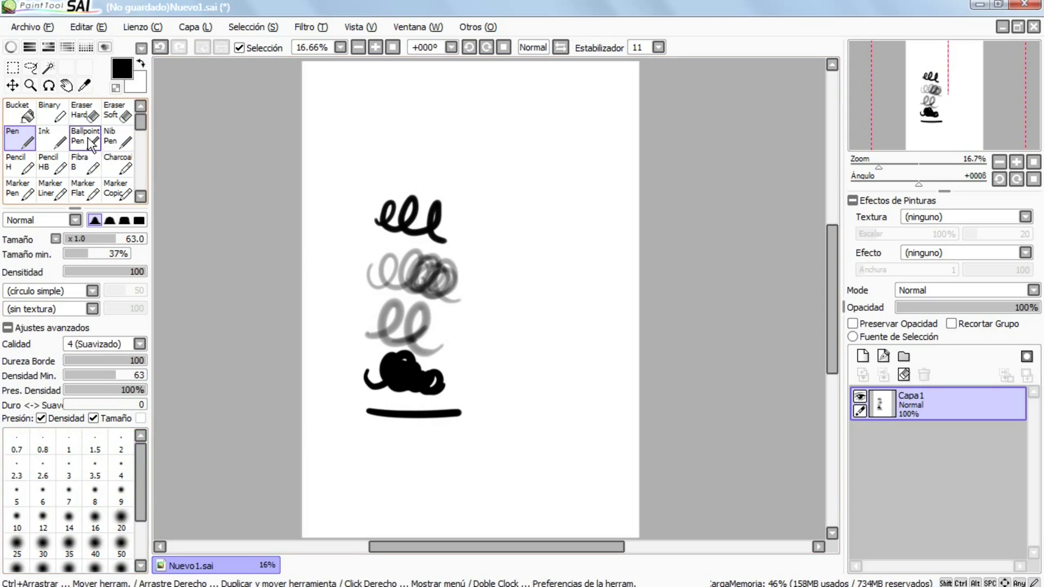
- Clear all strokes from the layer and show the colour wheel
left_click(904, 376)
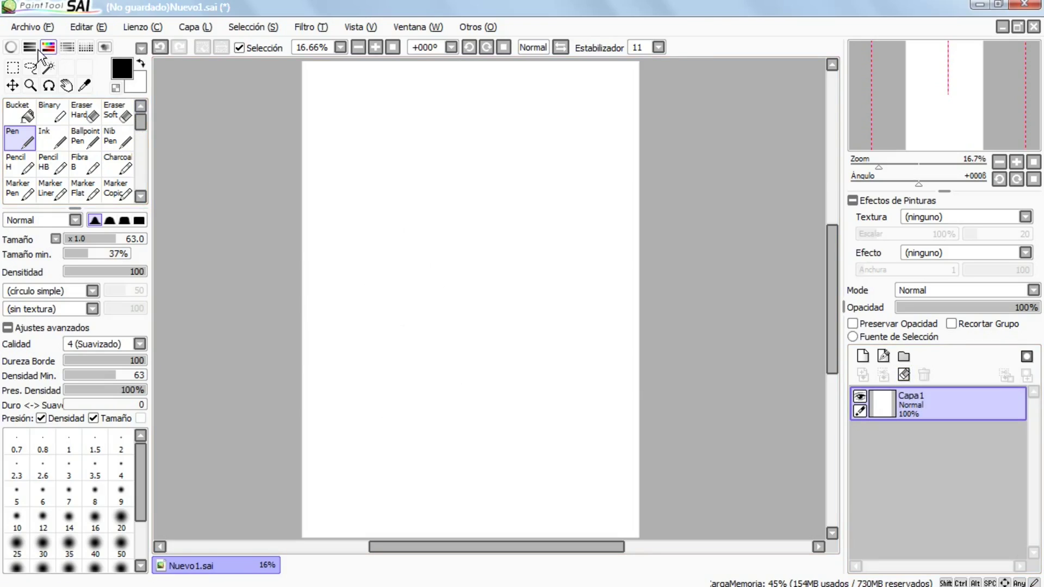
left_click(10, 47)
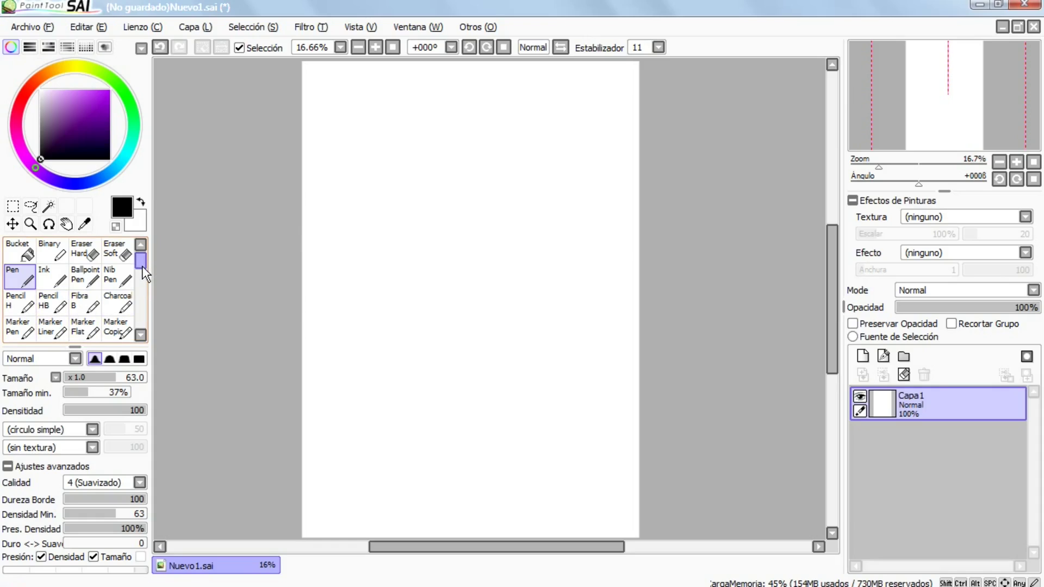
- Look through the brush list and draw a dense black scribble in the canvas's upper part with the Pen
left_click_drag(140, 264, 141, 298)
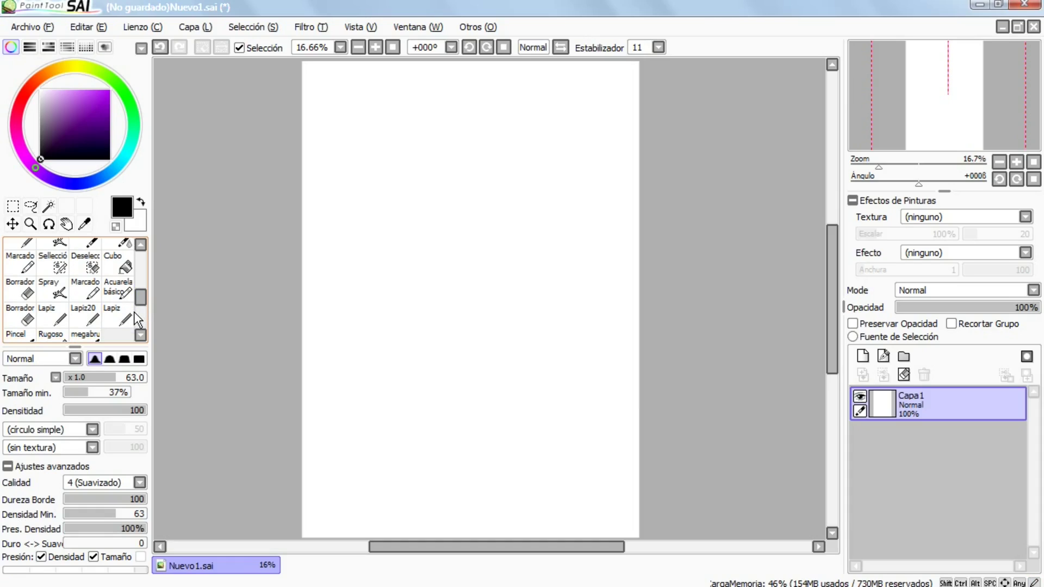
scroll(135, 313, "up", 5)
left_click(20, 278)
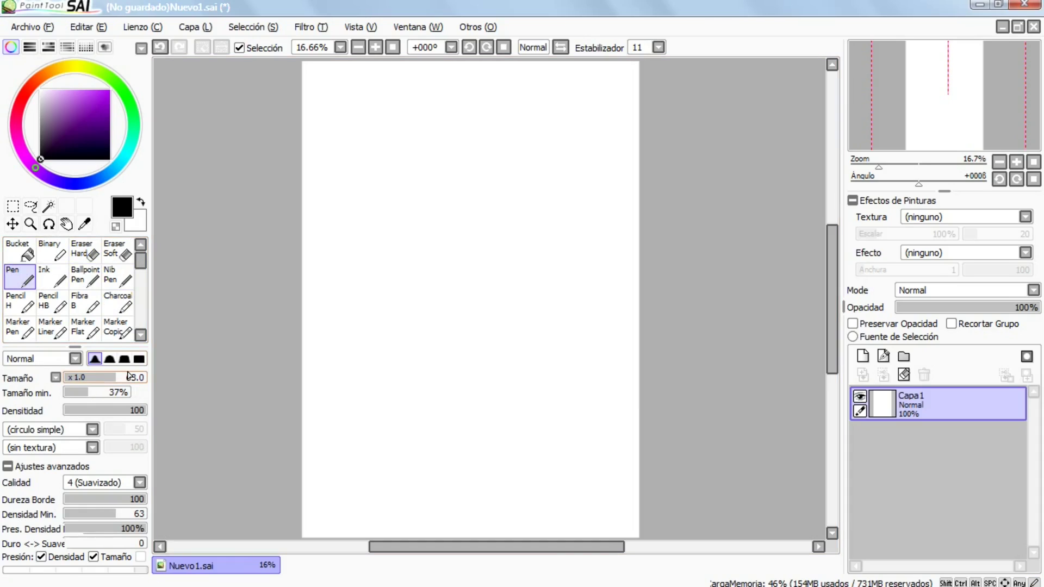
mouse_move(364, 248)
left_mouse_down()
mouse_move(429, 210)
mouse_move(454, 233)
mouse_move(484, 234)
left_mouse_up()
- Erase streaks across the black scribble with the Eraser Hard and then the Eraser Soft brush
key("e")
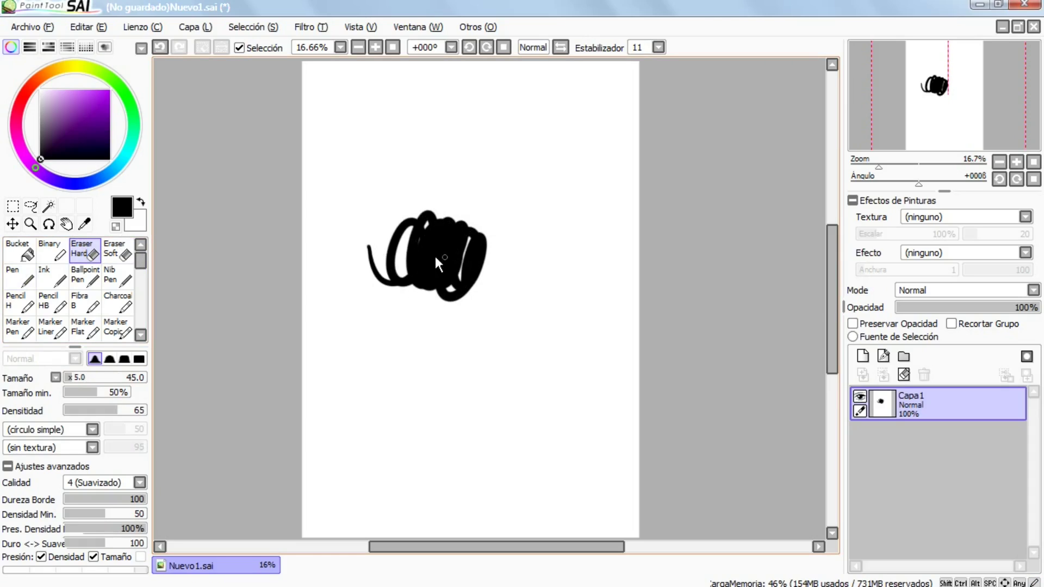
mouse_move(428, 256)
left_mouse_down()
mouse_move(474, 254)
mouse_move(434, 260)
left_mouse_up()
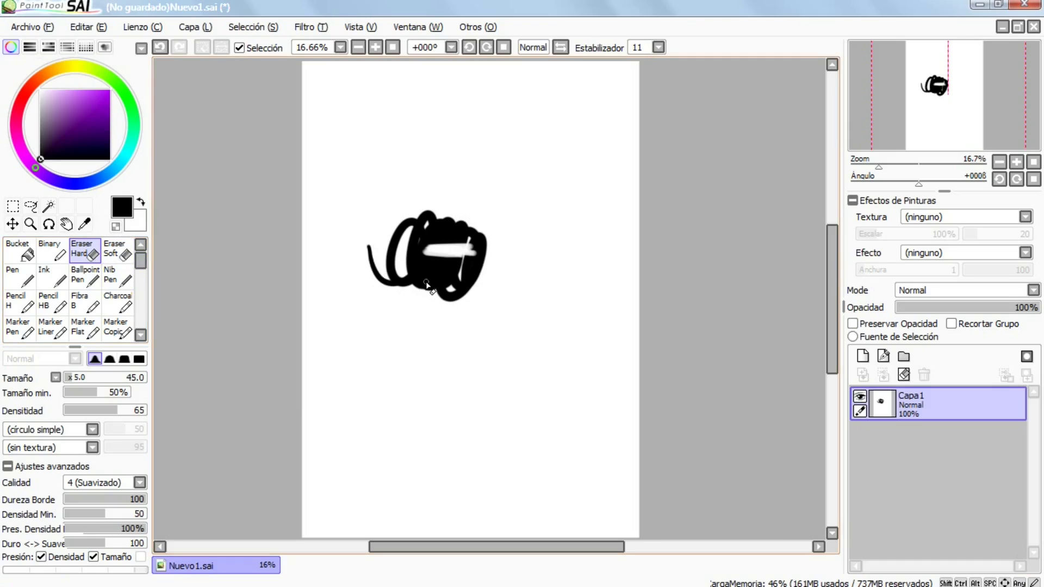
scroll(454, 260, "up", 3)
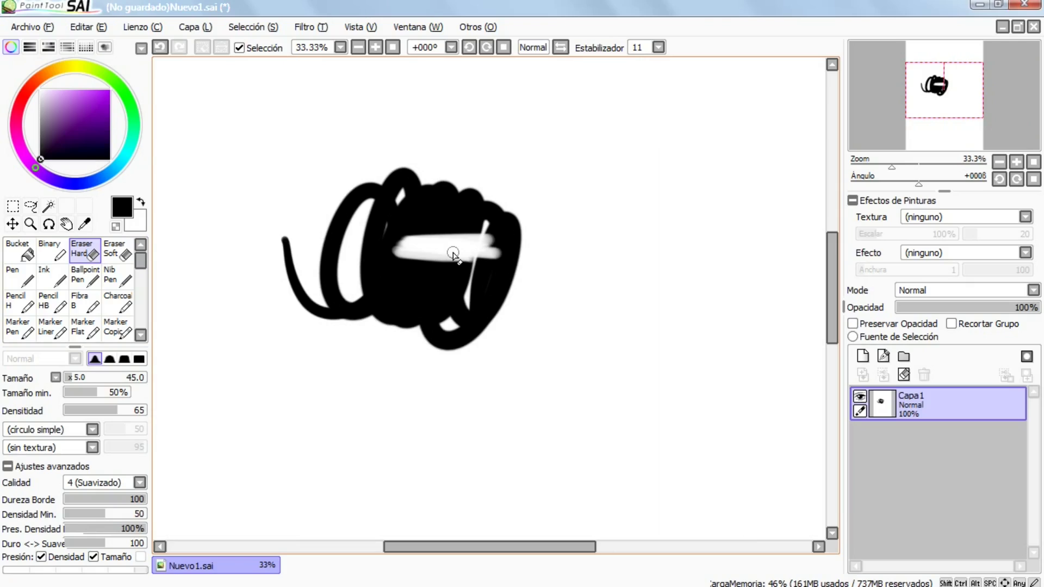
left_click(126, 251)
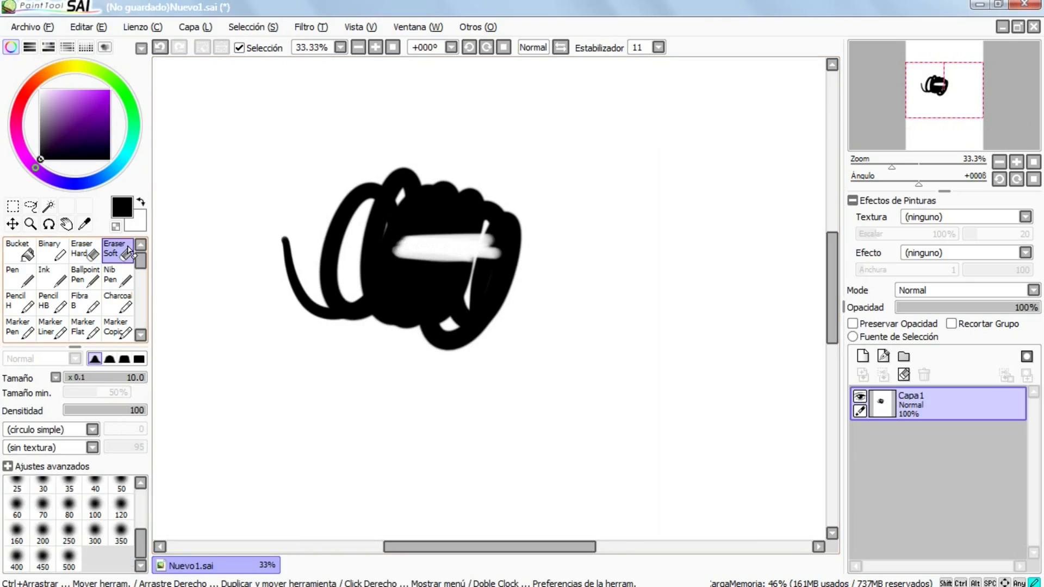
mouse_move(460, 285)
left_mouse_down()
mouse_move(387, 281)
mouse_move(456, 282)
mouse_move(411, 281)
left_mouse_up()
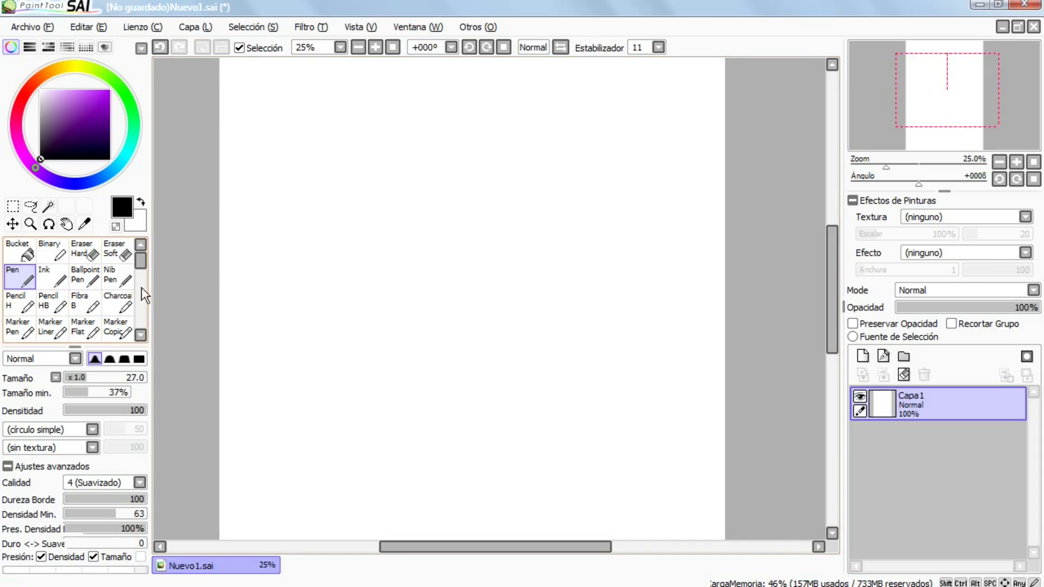
- Sketch a round head with two oval feet in the canvas's upper middle using the Lapiz brush
left_click_drag(141, 269, 139, 310)
left_click(117, 288)
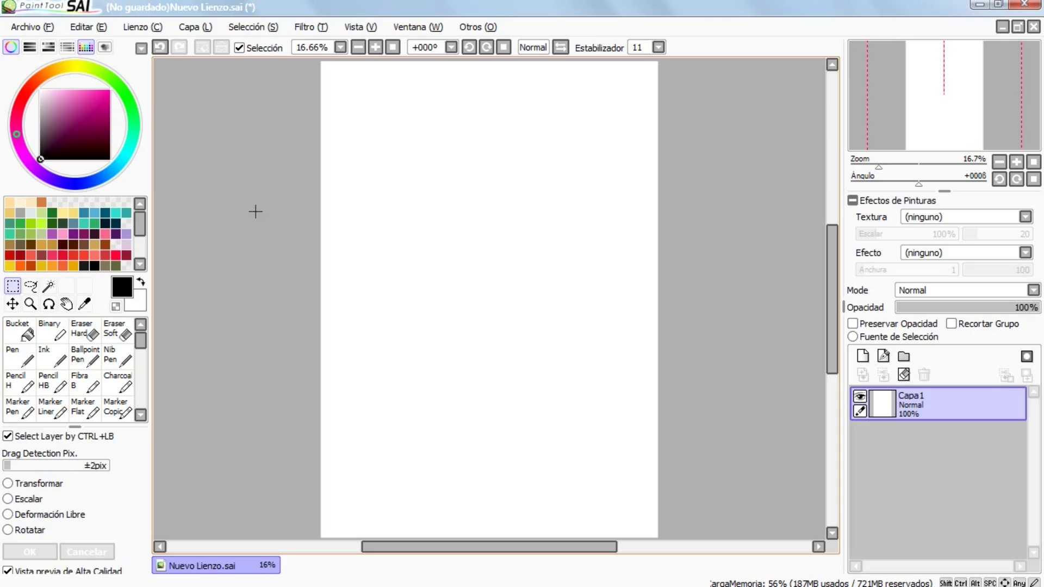
scroll(71, 370, "down", 3)
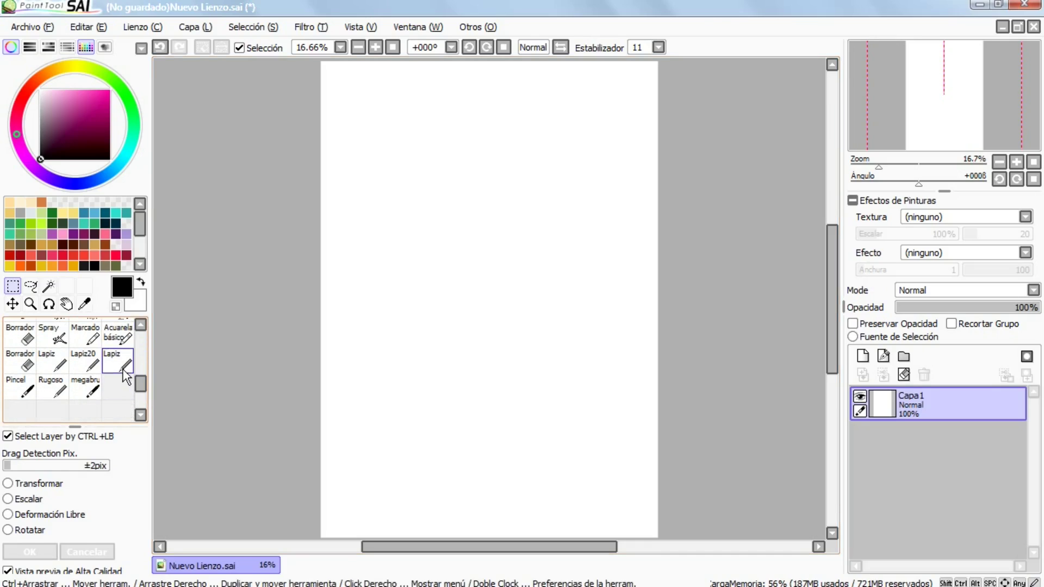
left_click(117, 360)
mouse_move(492, 287)
left_mouse_down()
mouse_move(448, 257)
mouse_move(503, 232)
mouse_move(477, 277)
mouse_move(519, 250)
mouse_move(450, 257)
left_mouse_up()
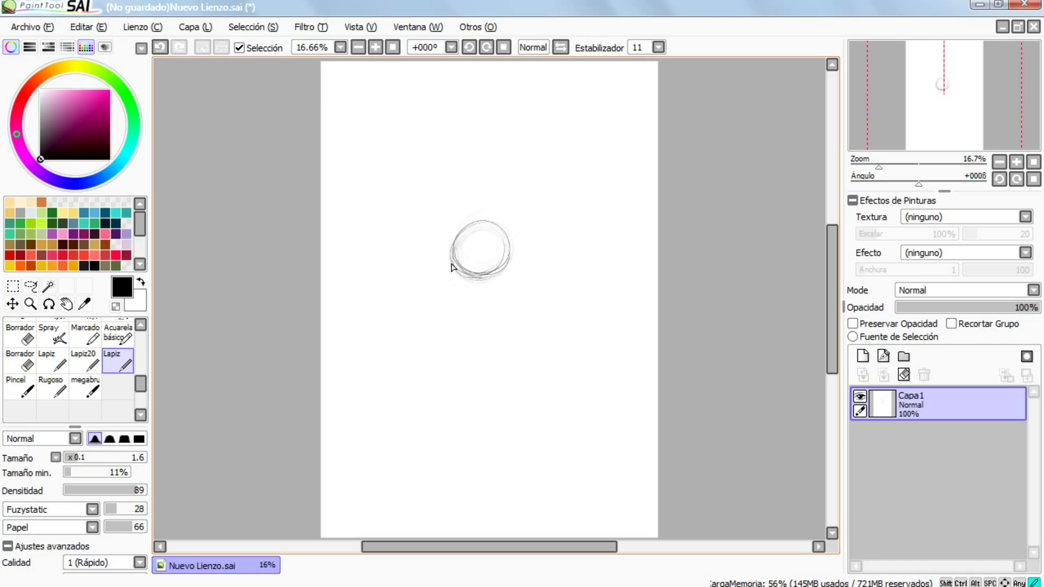
mouse_move(510, 275)
left_mouse_down()
mouse_move(498, 238)
mouse_move(451, 260)
mouse_move(506, 258)
mouse_move(467, 236)
mouse_move(460, 311)
mouse_move(468, 281)
mouse_move(467, 296)
mouse_move(448, 268)
mouse_move(464, 305)
mouse_move(442, 278)
mouse_move(465, 311)
mouse_move(443, 268)
mouse_move(462, 283)
left_mouse_up()
mouse_move(517, 259)
left_mouse_down()
mouse_move(499, 294)
mouse_move(505, 273)
mouse_move(470, 284)
mouse_move(437, 271)
mouse_move(469, 305)
mouse_move(508, 302)
mouse_move(522, 283)
mouse_move(511, 296)
mouse_move(503, 271)
mouse_move(533, 271)
left_mouse_up()
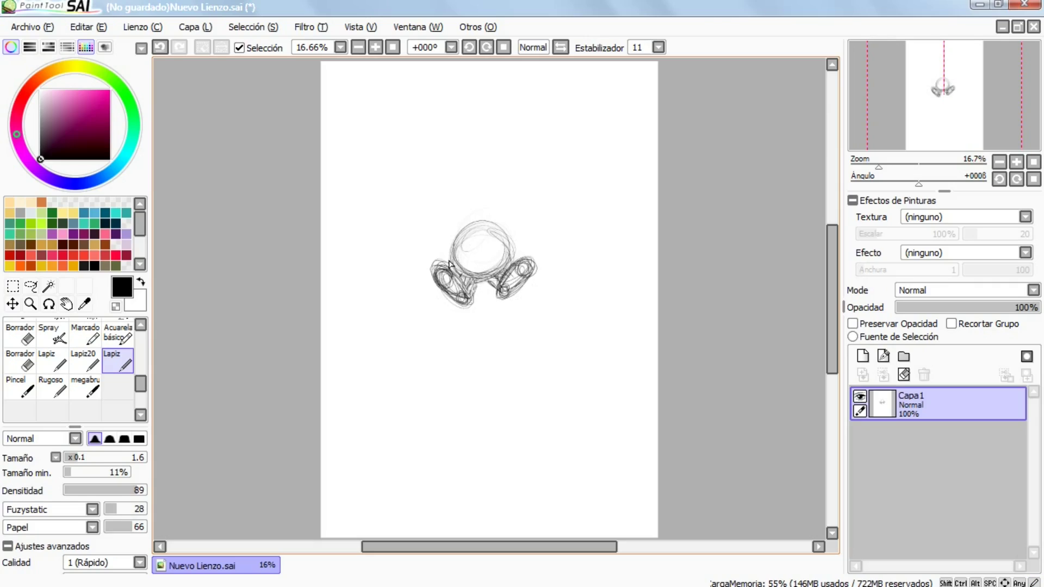
- Reinforce the head's outline and sketch a tall pointed central leaf with a small curl growing from its top
mouse_move(449, 265)
left_mouse_down()
mouse_move(463, 244)
mouse_move(482, 290)
mouse_move(504, 274)
mouse_move(478, 228)
mouse_move(510, 246)
mouse_move(515, 265)
mouse_move(475, 225)
mouse_move(449, 248)
left_mouse_up()
mouse_move(465, 210)
left_mouse_down()
mouse_move(487, 233)
mouse_move(460, 205)
mouse_move(478, 166)
left_mouse_up()
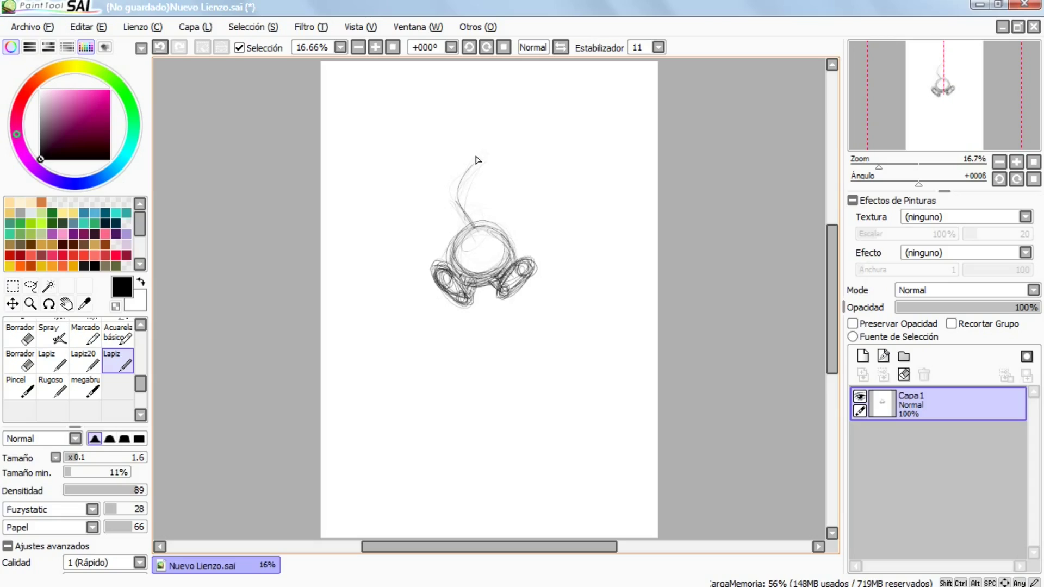
mouse_move(472, 171)
left_mouse_down()
mouse_move(486, 125)
mouse_move(472, 162)
mouse_move(472, 225)
left_mouse_up()
mouse_move(501, 187)
left_mouse_down()
mouse_move(480, 228)
mouse_move(467, 180)
left_mouse_up()
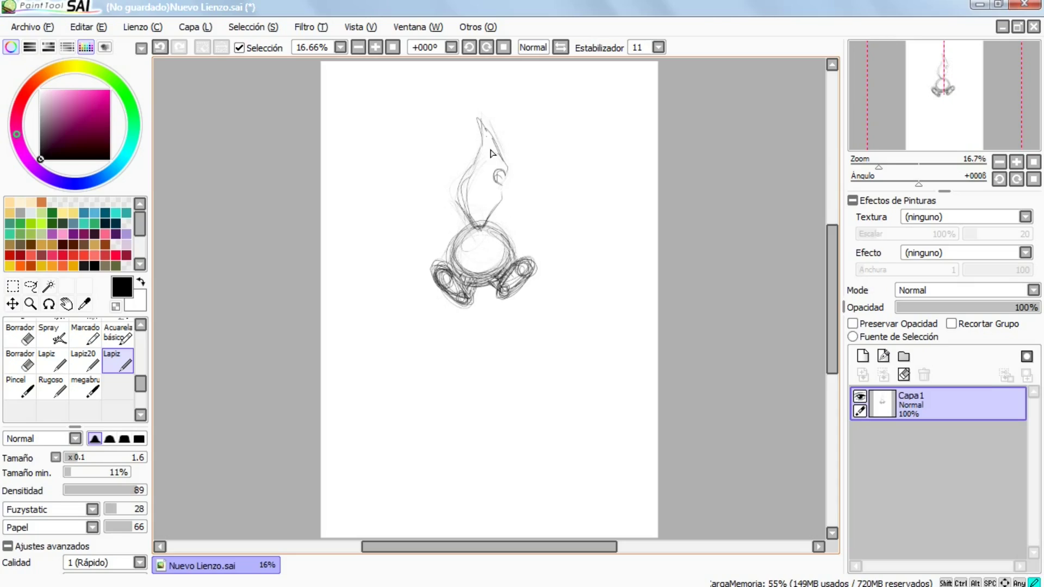
- Finish the central leaf's tip and sketch a large upward-curving leaf on each side of the head
mouse_move(490, 144)
left_mouse_down()
mouse_move(474, 194)
mouse_move(478, 220)
mouse_move(491, 153)
mouse_move(481, 179)
mouse_move(495, 228)
mouse_move(548, 168)
mouse_move(524, 206)
mouse_move(549, 162)
left_mouse_up()
mouse_move(540, 203)
left_mouse_down()
mouse_move(561, 174)
mouse_move(532, 226)
mouse_move(495, 224)
left_mouse_up()
mouse_move(546, 168)
left_mouse_down()
mouse_move(492, 229)
mouse_move(548, 224)
mouse_move(565, 151)
left_mouse_up()
mouse_move(460, 214)
left_mouse_down()
mouse_move(400, 140)
mouse_move(401, 203)
mouse_move(443, 235)
mouse_move(435, 182)
mouse_move(403, 144)
mouse_move(426, 233)
mouse_move(460, 241)
mouse_move(401, 205)
left_mouse_up()
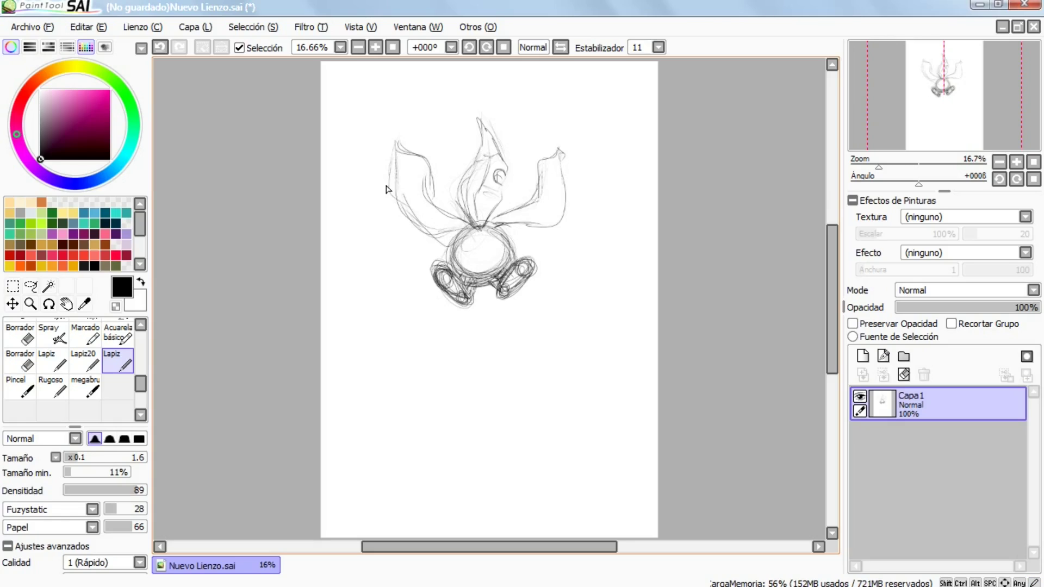
- Draw two eyes and a small mouth on the face, and sketch a thin pointed leaf on either side of the central one
mouse_move(467, 251)
left_mouse_down()
mouse_move(492, 250)
mouse_move(469, 254)
left_mouse_up()
left_click_drag(481, 262, 482, 264)
left_click_drag(444, 131, 450, 175)
left_click_drag(442, 132, 454, 220)
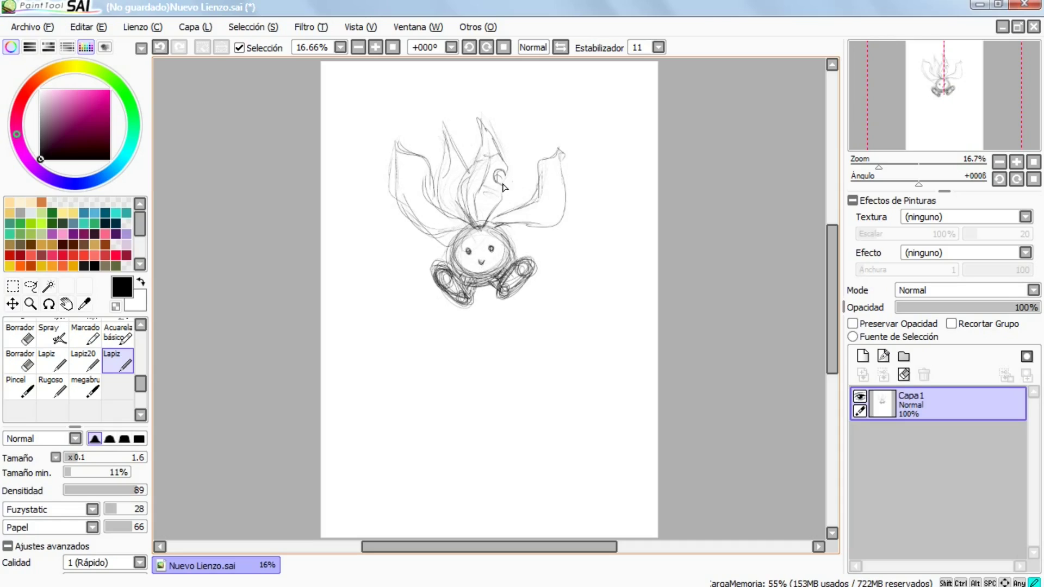
mouse_move(523, 127)
left_mouse_down()
mouse_move(501, 187)
mouse_move(528, 205)
mouse_move(510, 164)
left_mouse_up()
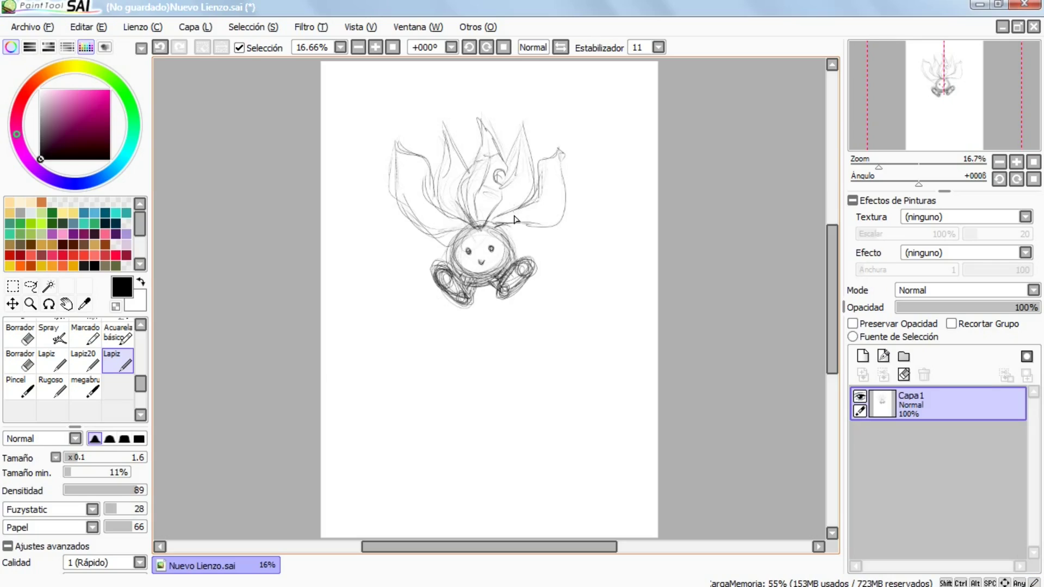
- Reinforce the outlines of the large outer leaves with additional pencil strokes
mouse_move(459, 226)
left_mouse_down()
mouse_move(429, 218)
mouse_move(392, 175)
left_mouse_up()
left_click_drag(400, 162, 472, 225)
mouse_move(469, 223)
left_mouse_down()
mouse_move(382, 164)
mouse_move(462, 224)
mouse_move(545, 159)
left_mouse_up()
mouse_move(558, 160)
left_mouse_down()
mouse_move(548, 195)
mouse_move(492, 224)
left_mouse_up()
left_click(563, 240)
- Move the sketch lower on the page and rotate it slightly clockwise
left_click(12, 303)
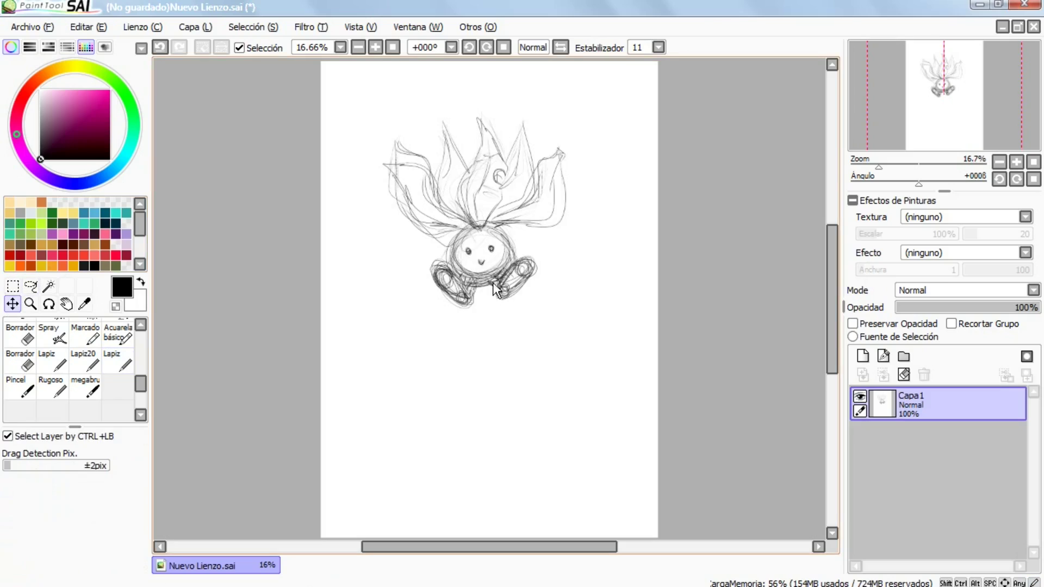
left_click_drag(498, 310, 511, 358)
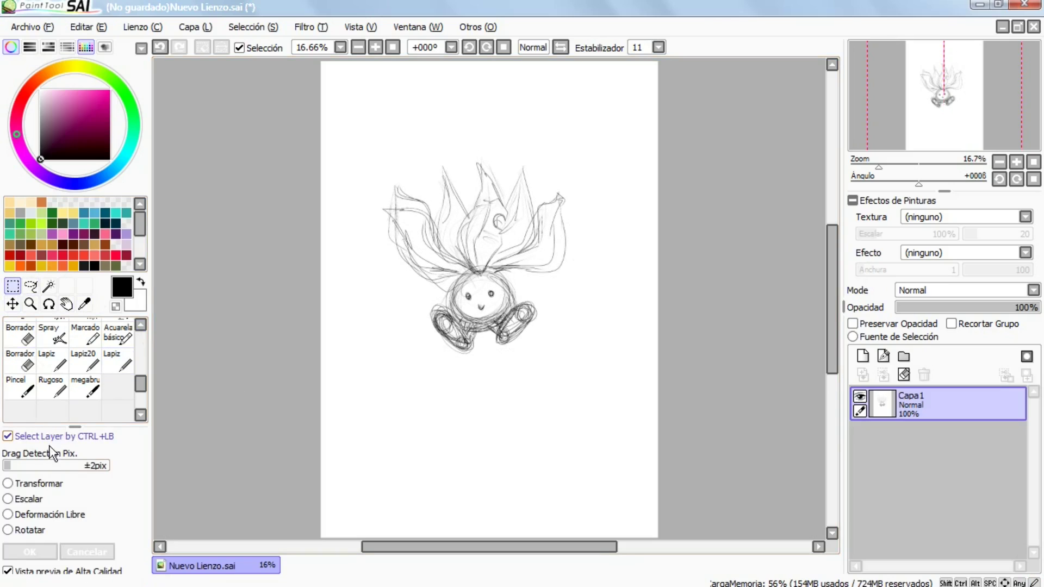
left_click(30, 529)
left_click_drag(611, 165, 574, 158)
left_click(29, 552)
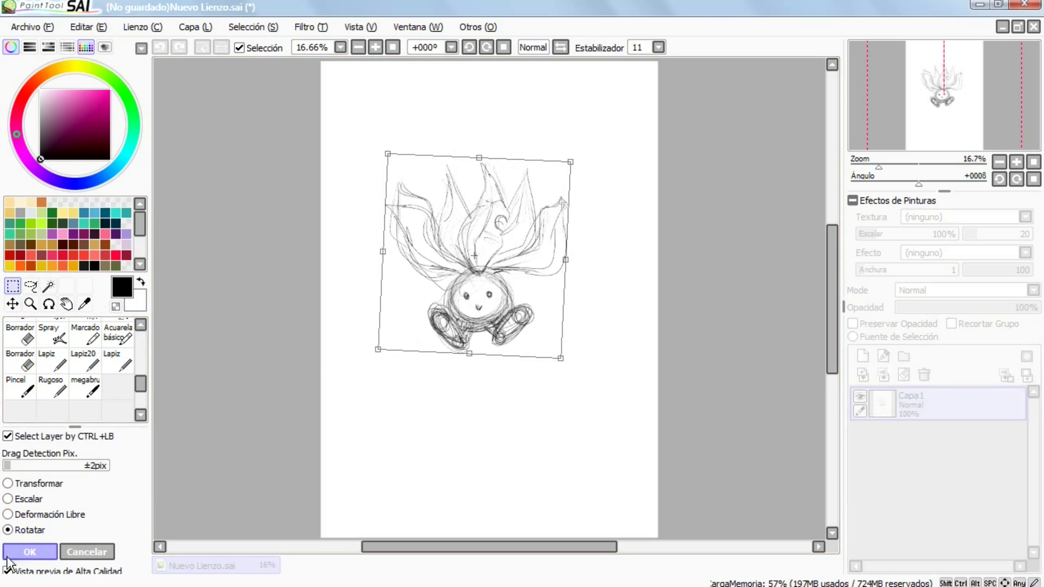
- Add a new layer for the line art, with the sketch layer Capa1 lowered to 66% opacity
left_click(863, 355)
left_click(953, 439)
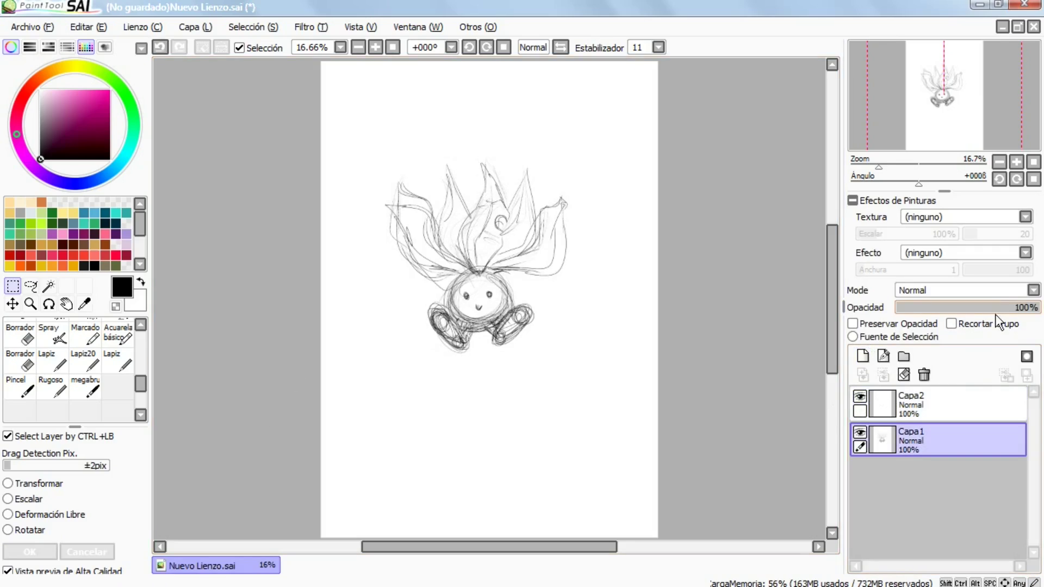
left_click_drag(1017, 302, 991, 307)
left_click(954, 405)
- Switch to the Pen, try a stroke along the central leaf's edge, undo it and set the brush size to 10
scroll(381, 318, "up", 4)
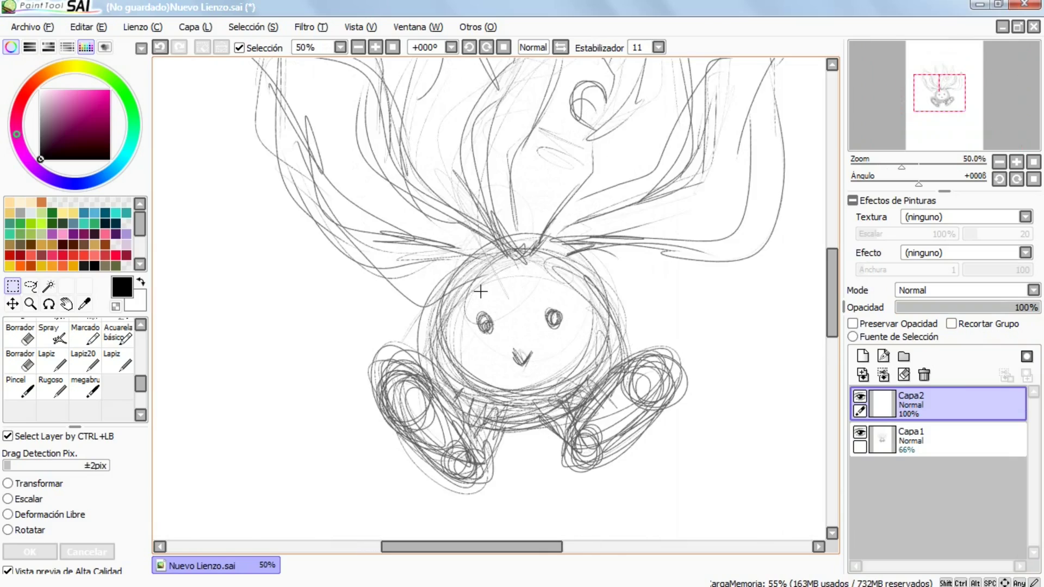
scroll(26, 363, "up", 3)
left_click(27, 363)
left_click_drag(834, 286, 834, 246)
left_click_drag(529, 131, 492, 306)
key("ctrl+z")
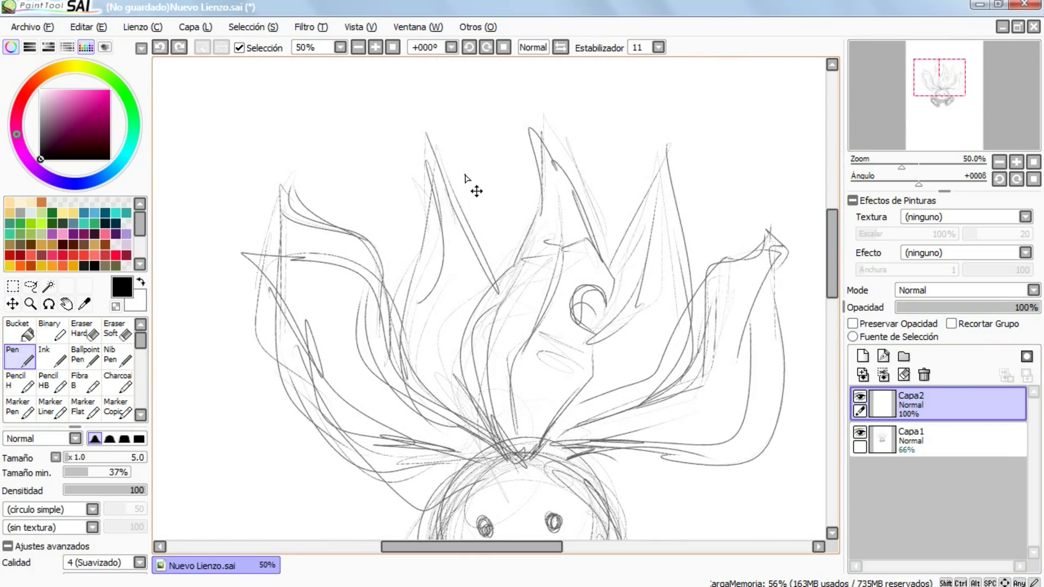
left_click_drag(71, 457, 73, 456)
- Ink the central leaf's outline, its curl and its inner fold line over the sketch on Capa2
mouse_move(531, 132)
left_mouse_down()
mouse_move(538, 186)
mouse_move(489, 274)
left_mouse_up()
mouse_move(483, 288)
left_mouse_down()
mouse_move(468, 326)
mouse_move(518, 452)
mouse_move(544, 443)
mouse_move(586, 380)
left_mouse_up()
mouse_move(586, 338)
left_mouse_down()
mouse_move(620, 306)
mouse_move(578, 302)
mouse_move(604, 314)
mouse_move(607, 260)
left_mouse_up()
left_click_drag(538, 140, 605, 265)
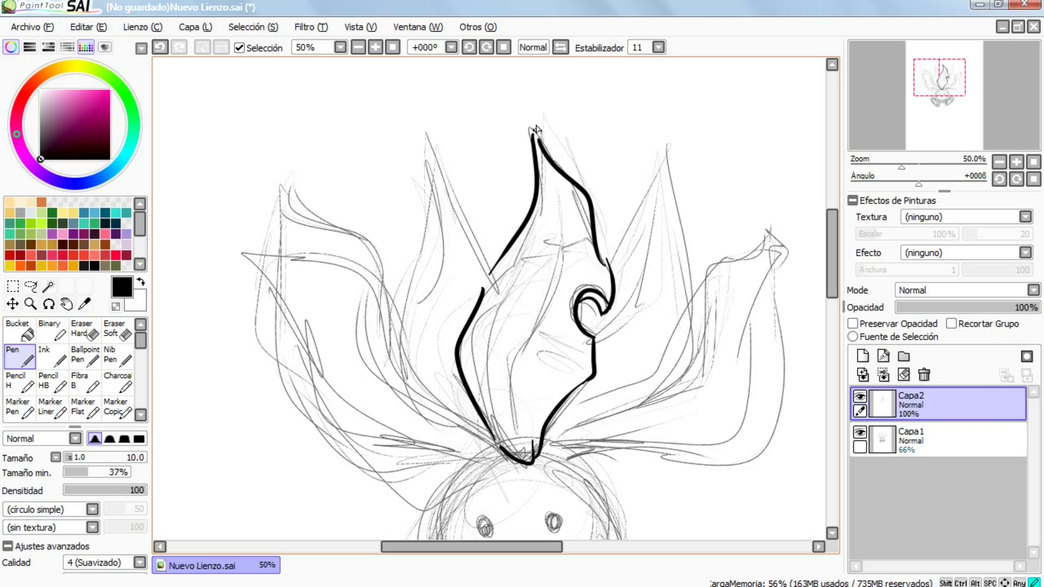
mouse_move(542, 177)
left_mouse_down()
mouse_move(533, 304)
mouse_move(501, 384)
left_mouse_up()
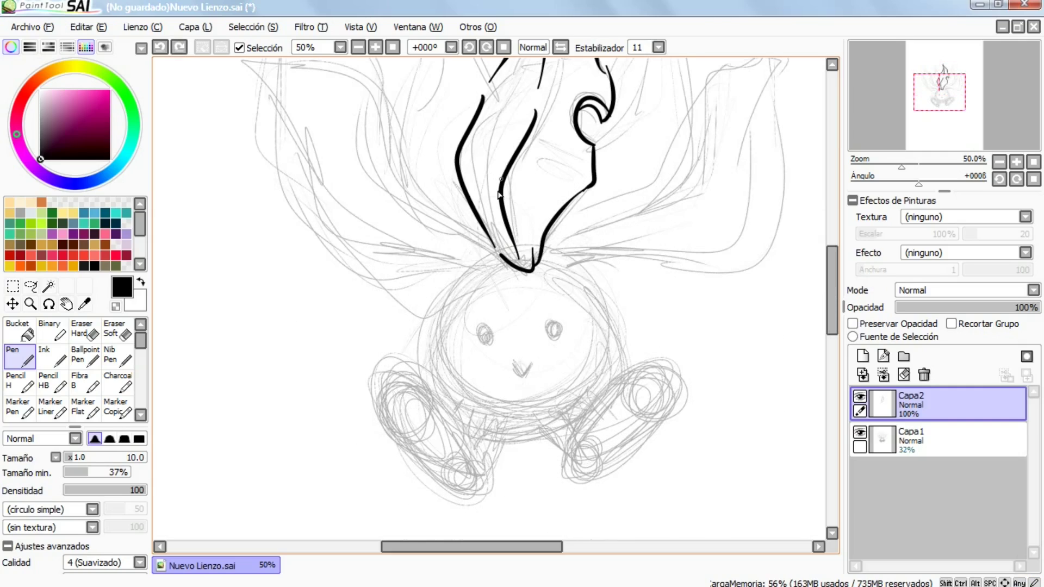
- Ink the round head outline below the central leaf with thick black curves, undoing the surplus stroke
mouse_move(494, 262)
left_mouse_down()
mouse_move(432, 304)
mouse_move(615, 394)
left_mouse_up()
mouse_move(560, 267)
left_mouse_down()
mouse_move(623, 384)
mouse_move(598, 427)
mouse_move(615, 395)
left_mouse_up()
key("ctrl+z")
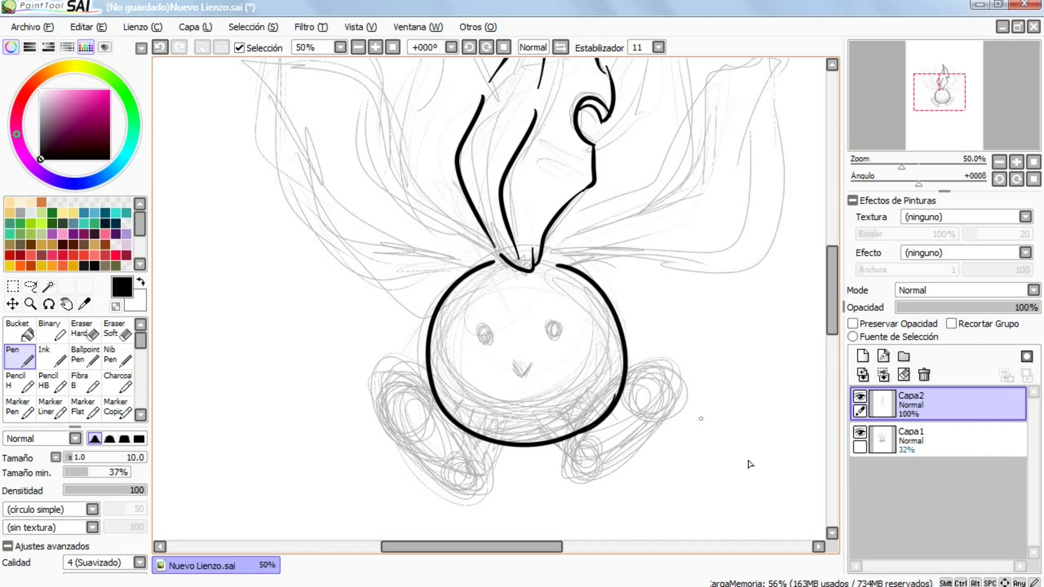
- Add a new layer above Capa2 and ink the upper and lower edges of the right side leaf
left_click(863, 356)
scroll(587, 297, "up", 3)
left_click(860, 398)
left_click(860, 398)
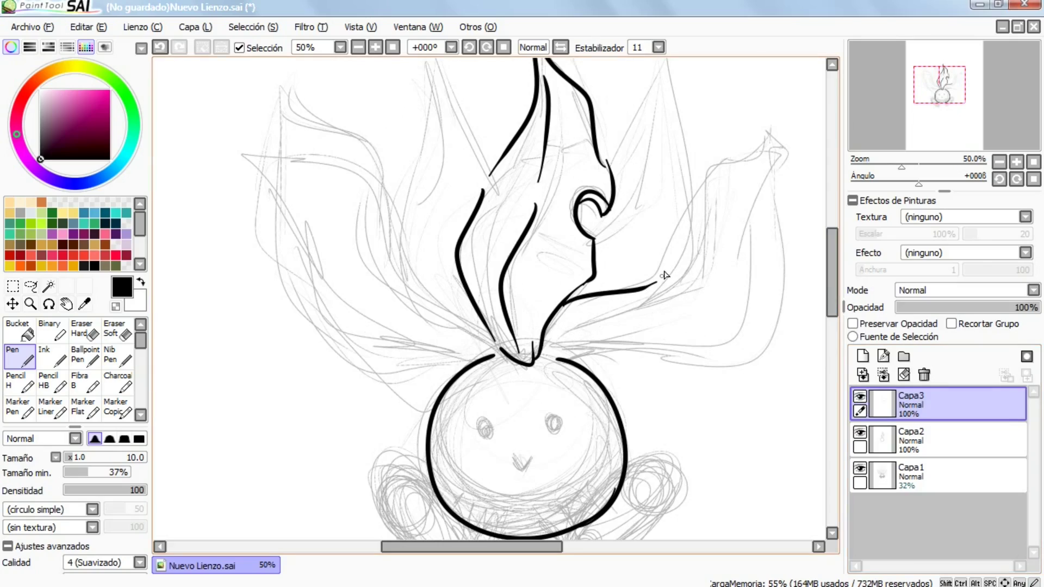
left_click_drag(663, 276, 732, 175)
mouse_move(735, 174)
left_mouse_down()
mouse_move(763, 215)
mouse_move(638, 373)
left_mouse_up()
key("ctrl+z")
left_click_drag(567, 360, 724, 354)
left_click_drag(649, 355, 752, 216)
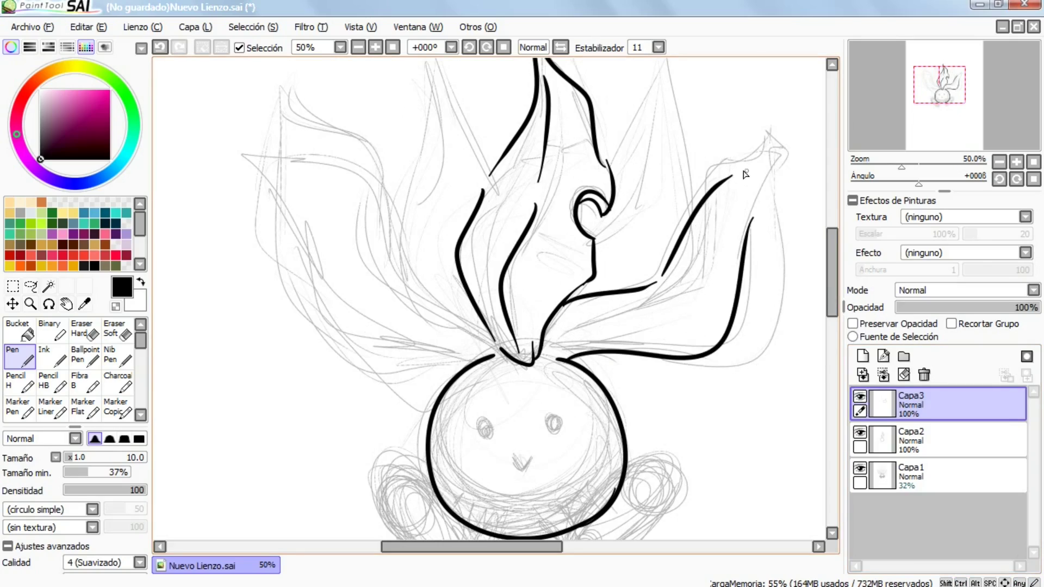
- Ink the right leaf's pointed tip and inner fold line, undoing the surplus strokes
left_click_drag(744, 173, 751, 216)
key("ctrl+z")
mouse_move(750, 125)
left_mouse_down()
mouse_move(759, 159)
mouse_move(753, 136)
mouse_move(733, 175)
left_mouse_up()
key("ctrl+z")
left_click_drag(723, 233, 598, 315)
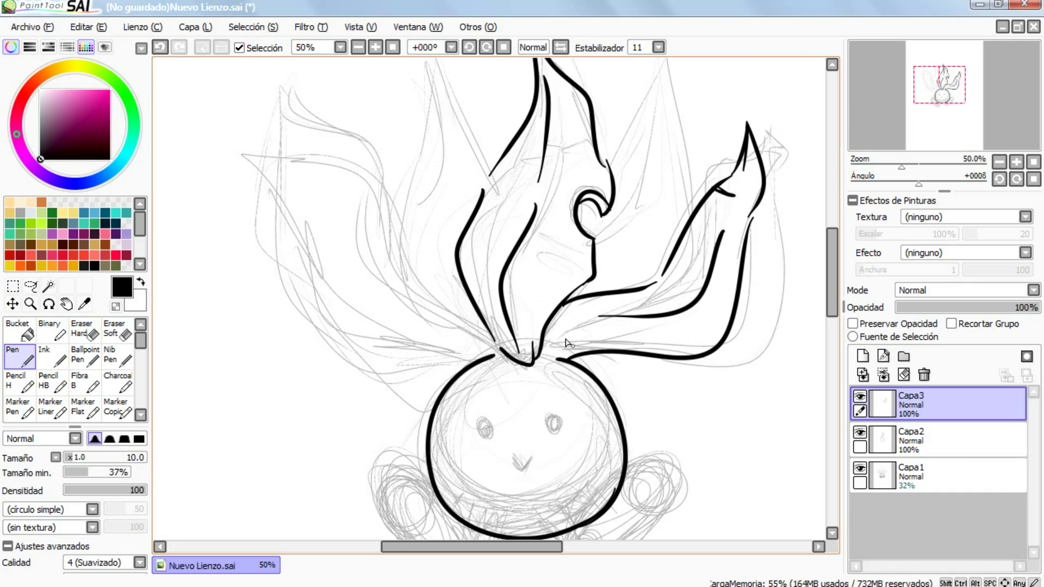
left_click_drag(551, 357, 599, 328)
- Ink the left side leaf's wavy outline and inner fold line down to the top of the head
mouse_move(496, 344)
left_mouse_down()
mouse_move(433, 299)
mouse_move(292, 119)
mouse_move(308, 272)
mouse_move(300, 288)
mouse_move(418, 349)
mouse_move(402, 341)
mouse_move(509, 359)
left_mouse_up()
mouse_move(318, 169)
left_mouse_down()
mouse_move(389, 314)
mouse_move(505, 362)
left_mouse_up()
key("ctrl+z")
left_click_drag(395, 312, 503, 355)
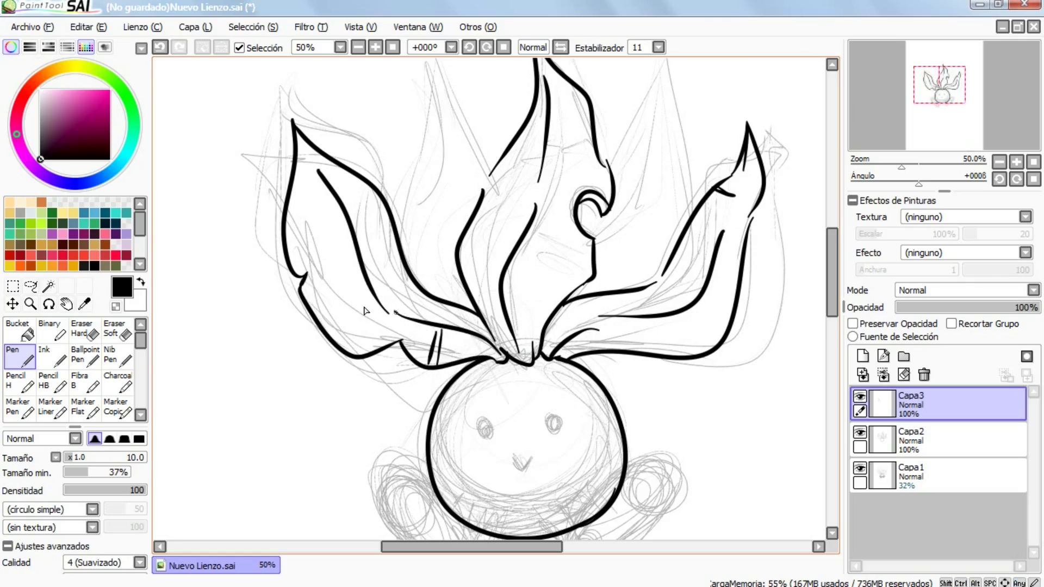
- Draw short paired vein strokes across the left, central and right leaves
left_click_drag(373, 294, 328, 326)
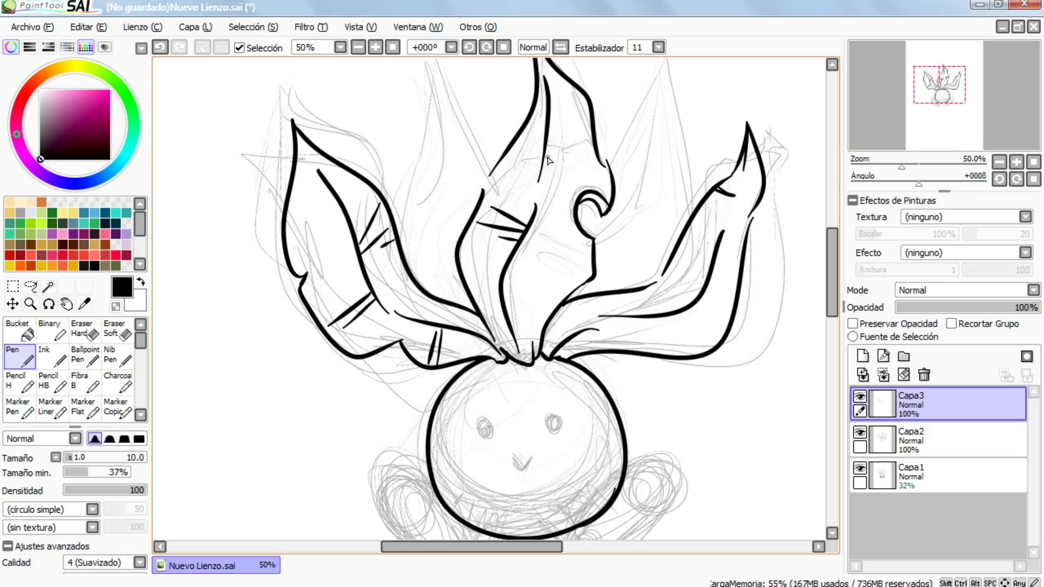
left_click_drag(507, 299, 563, 279)
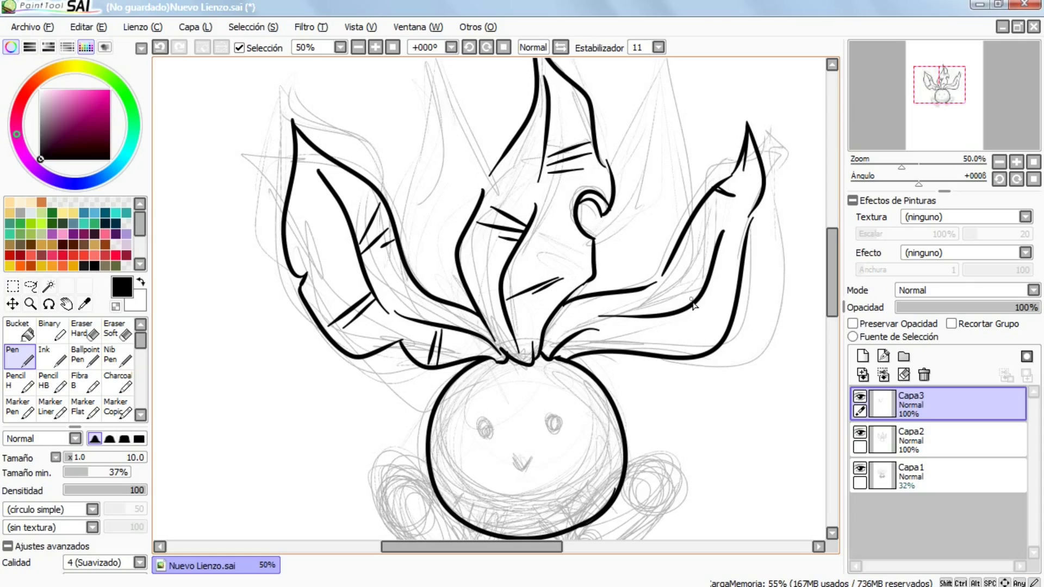
key("ctrl+z")
left_click_drag(694, 309, 721, 333)
left_click_drag(687, 309, 702, 328)
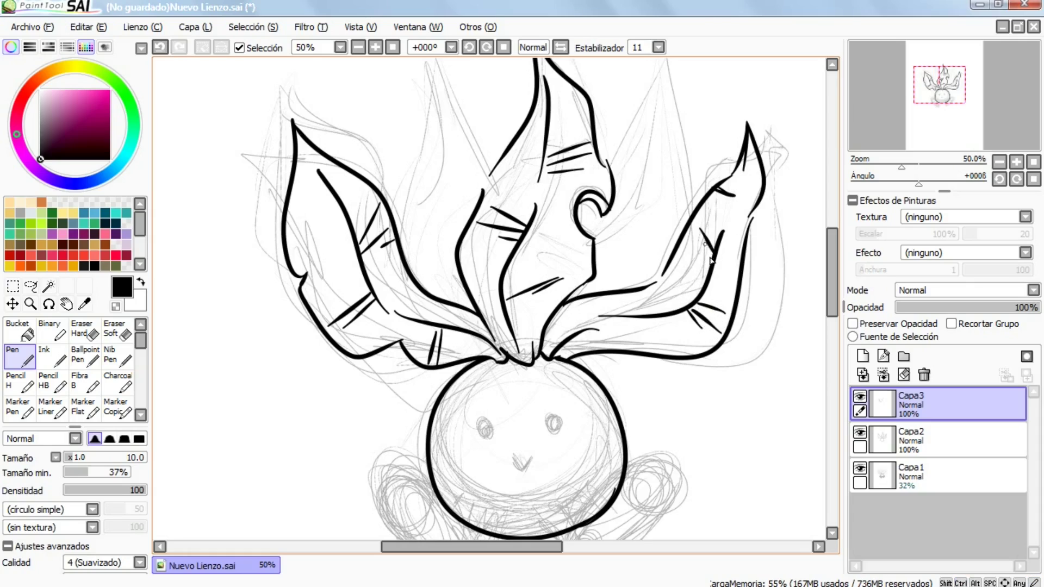
left_click_drag(608, 323, 631, 350)
left_click_drag(616, 322, 647, 354)
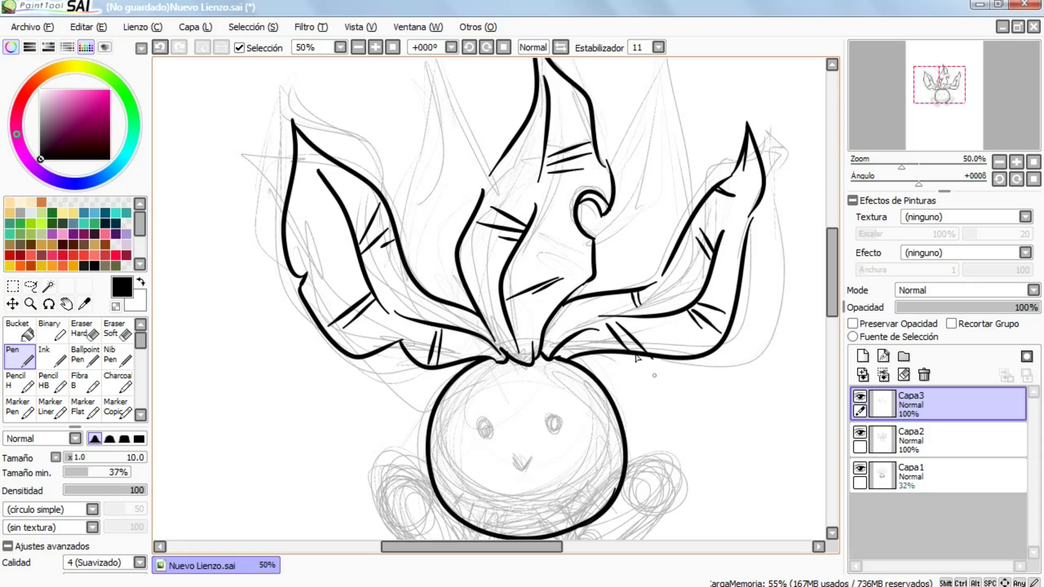
- Ink a back leaf with a folded tip between the central and right leaves on Capa3, using the Pen
key("e")
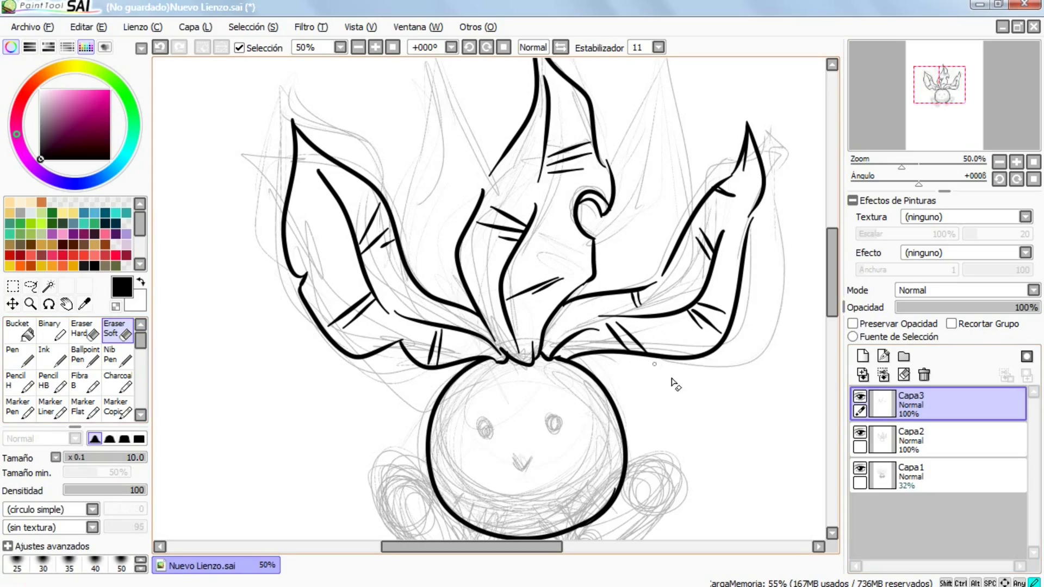
left_click(861, 432)
left_click(860, 432)
key("n")
key("Right")
mouse_move(576, 171)
left_mouse_down()
mouse_move(616, 111)
mouse_move(620, 164)
left_mouse_up()
mouse_move(624, 162)
left_mouse_down()
mouse_move(645, 98)
mouse_move(595, 136)
mouse_move(612, 264)
left_mouse_up()
key("ctrl+z")
left_click_drag(643, 125, 642, 240)
left_click_drag(612, 165, 545, 308)
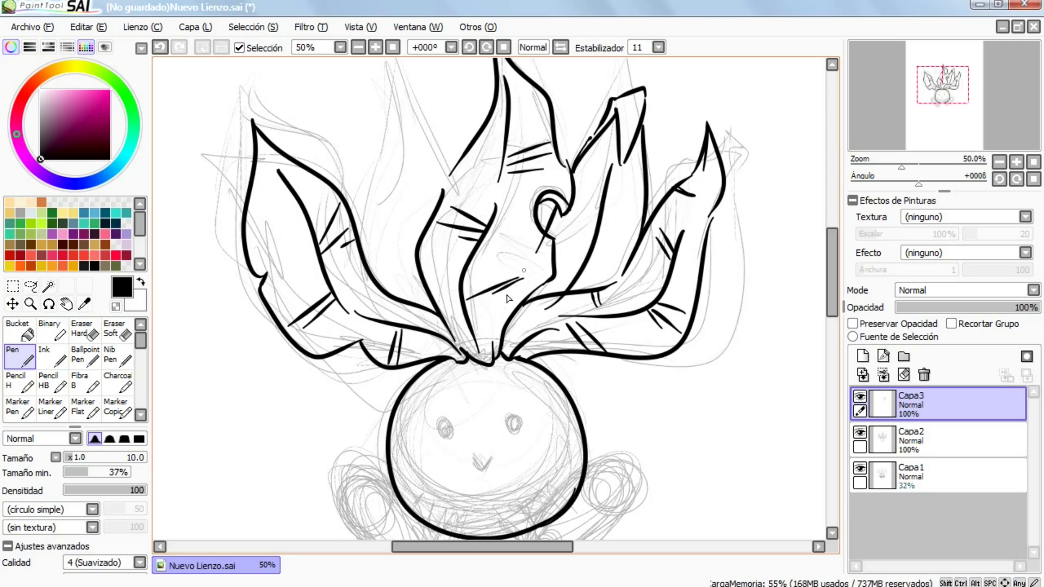
- Erase the back leaf's lines where they overlap the neighbouring leaves and add short veins to it with the Pen
key("e")
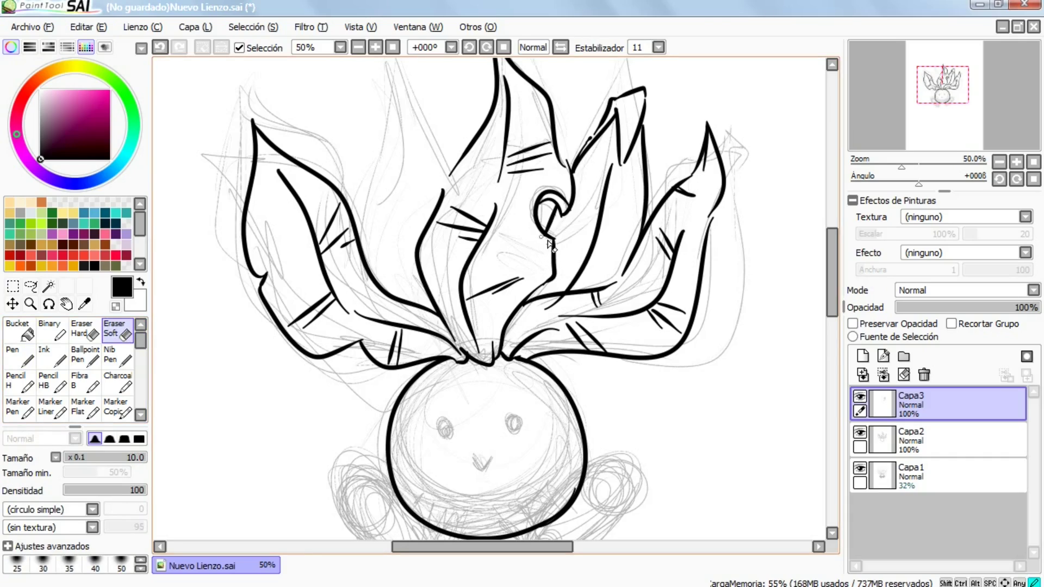
left_click_drag(547, 302, 563, 302)
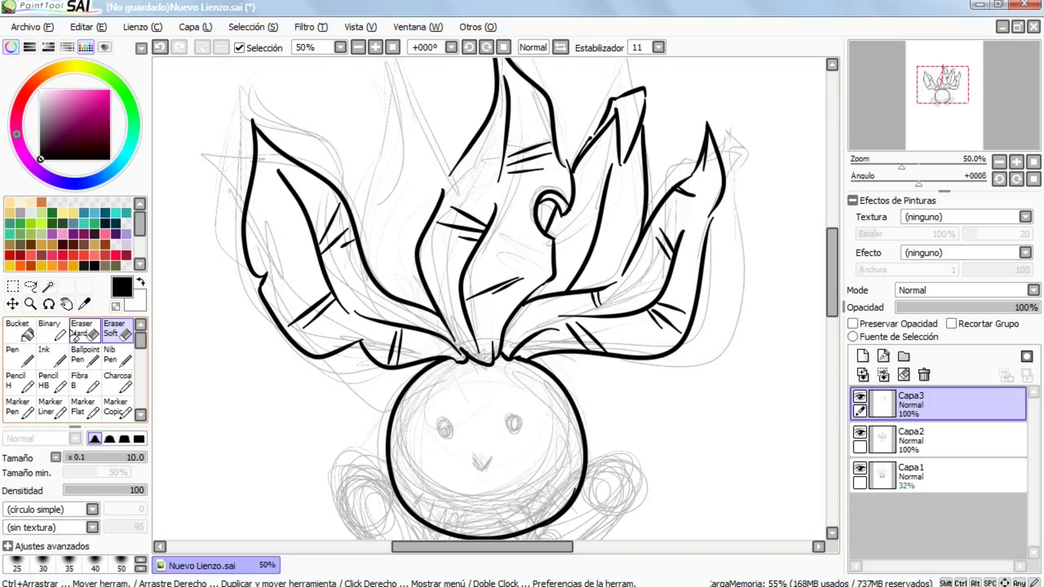
key("n")
left_click_drag(604, 207, 638, 202)
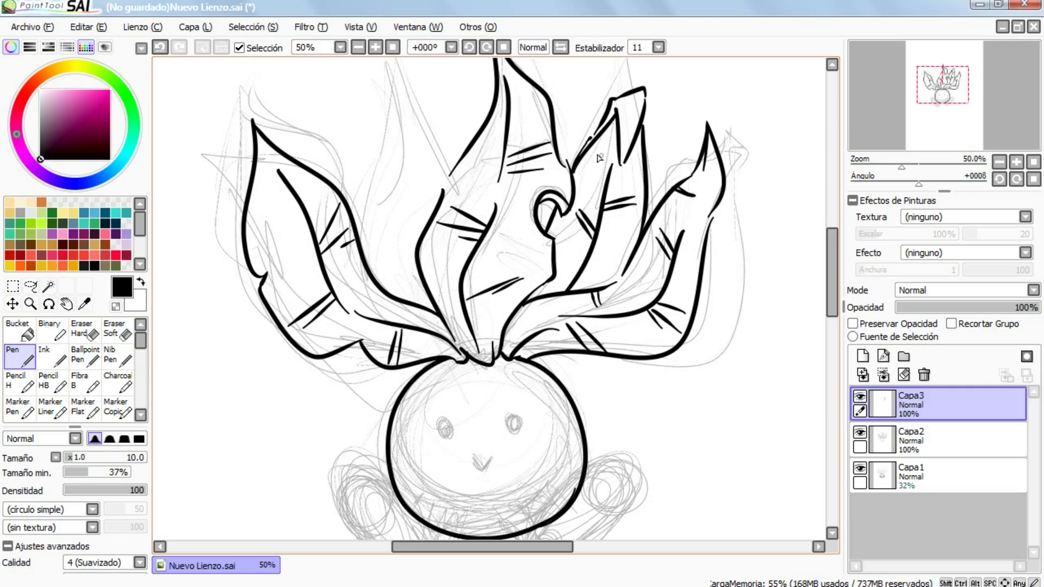
- Ink the outline of a second back leaf between the left and central leaves, replacing the first attempt
left_click_drag(440, 199, 398, 71)
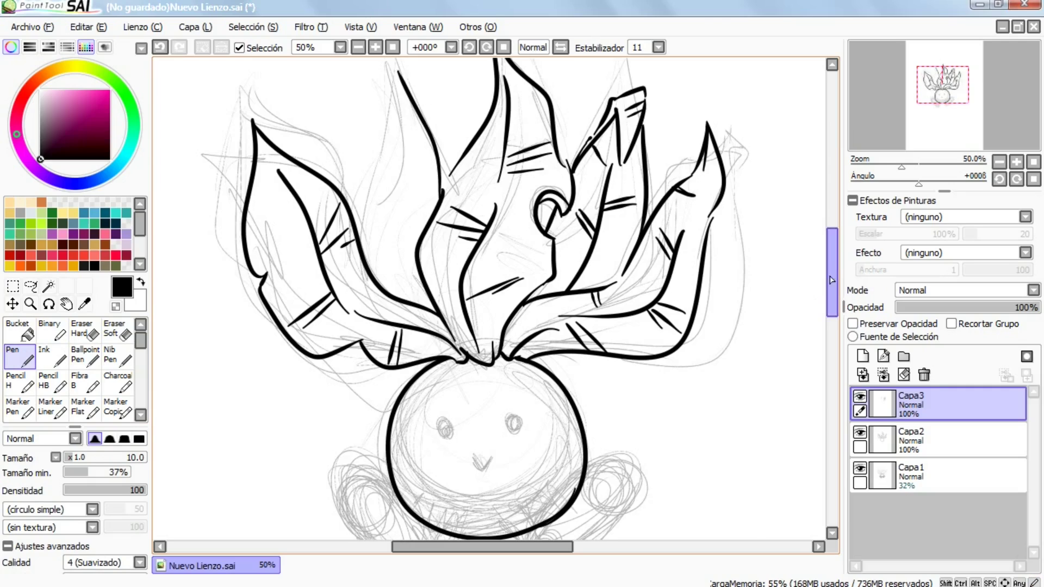
left_click_drag(832, 272, 832, 257)
key("ctrl+z")
mouse_move(453, 249)
left_mouse_down()
mouse_move(347, 117)
mouse_move(371, 341)
left_mouse_up()
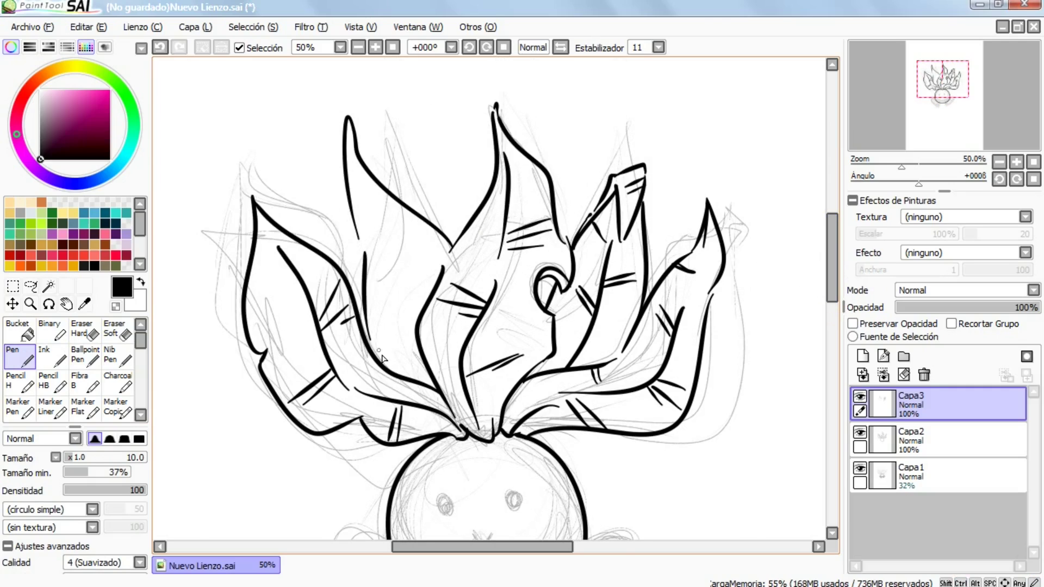
- Add the inner fold line and short veins to the second back leaf, undoing the unwanted strokes
left_click_drag(424, 371, 359, 163)
key("ctrl+z")
key("ctrl+z")
mouse_move(411, 326)
left_mouse_down()
mouse_move(360, 162)
mouse_move(411, 308)
mouse_move(425, 249)
left_mouse_up()
key("ctrl+z")
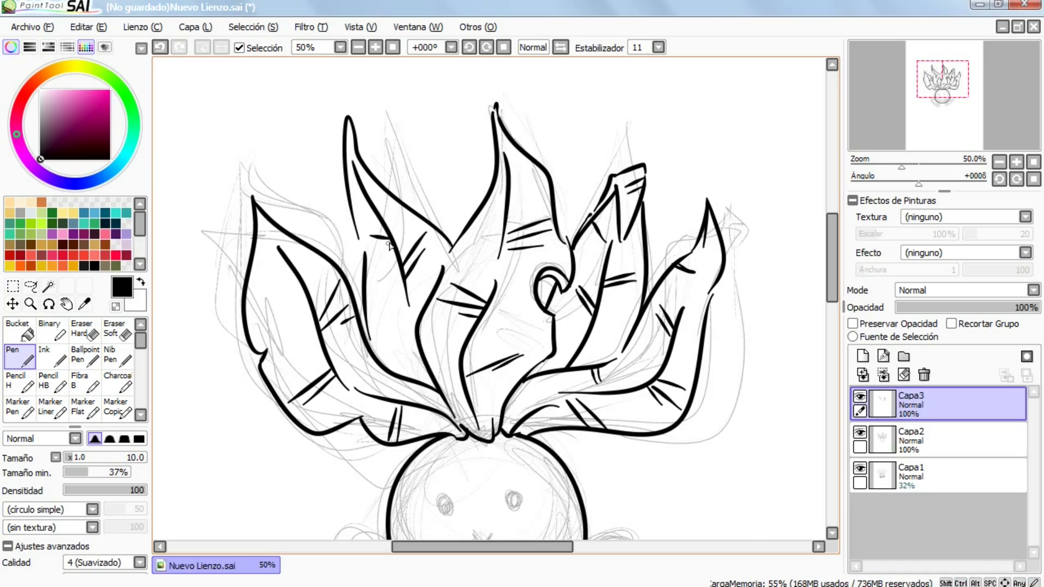
key("ctrl+z")
mouse_move(380, 333)
left_mouse_down()
mouse_move(428, 342)
mouse_move(424, 364)
left_mouse_up()
key("ctrl+z")
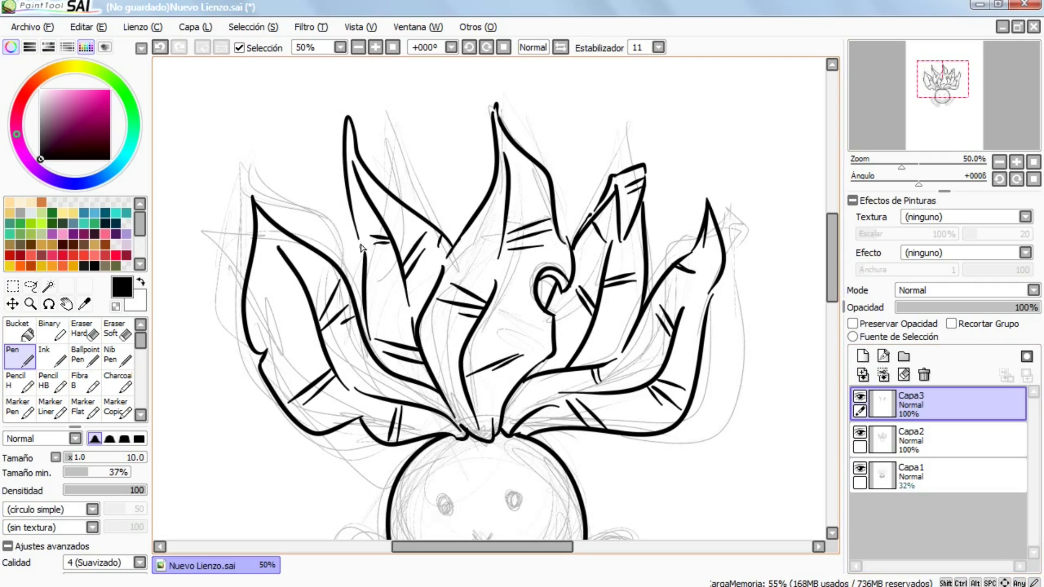
- Transfer the back leaves' line art from Capa3 down to Capa2, and draw two dot eyes and a V-shaped mouth
left_click_drag(833, 279, 833, 303)
left_click(863, 375)
key("ctrl+z")
left_click_drag(514, 276, 518, 276)
key("ctrl+z")
left_click_drag(516, 277, 518, 276)
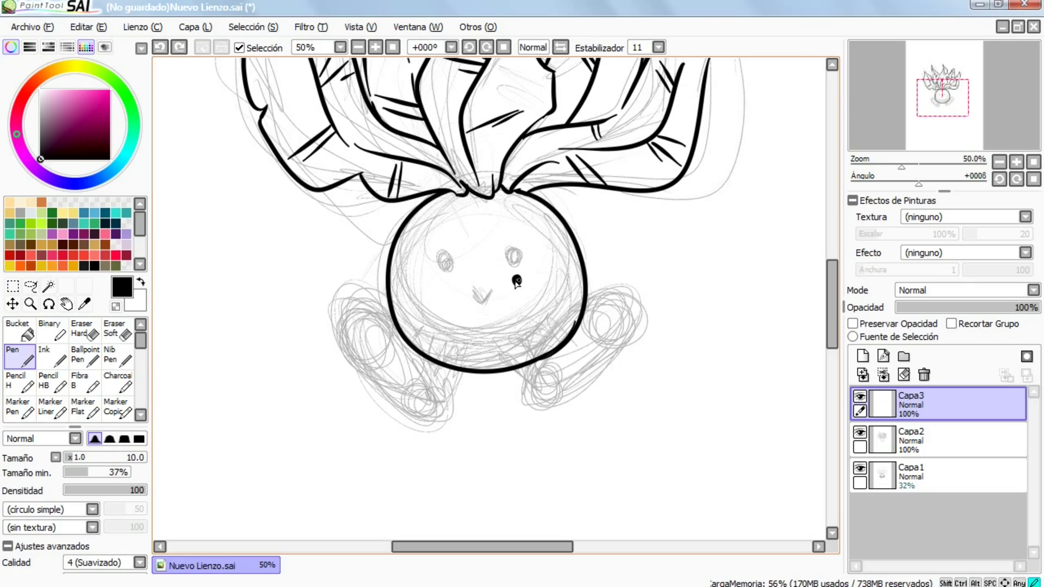
left_click(516, 281)
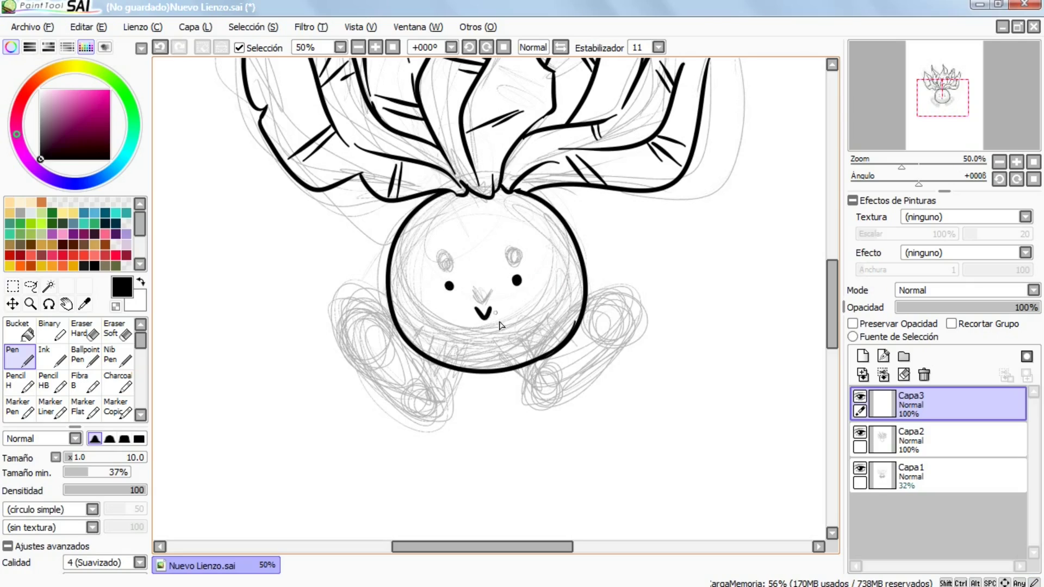
key("ctrl+z")
left_click_drag(479, 315, 492, 314)
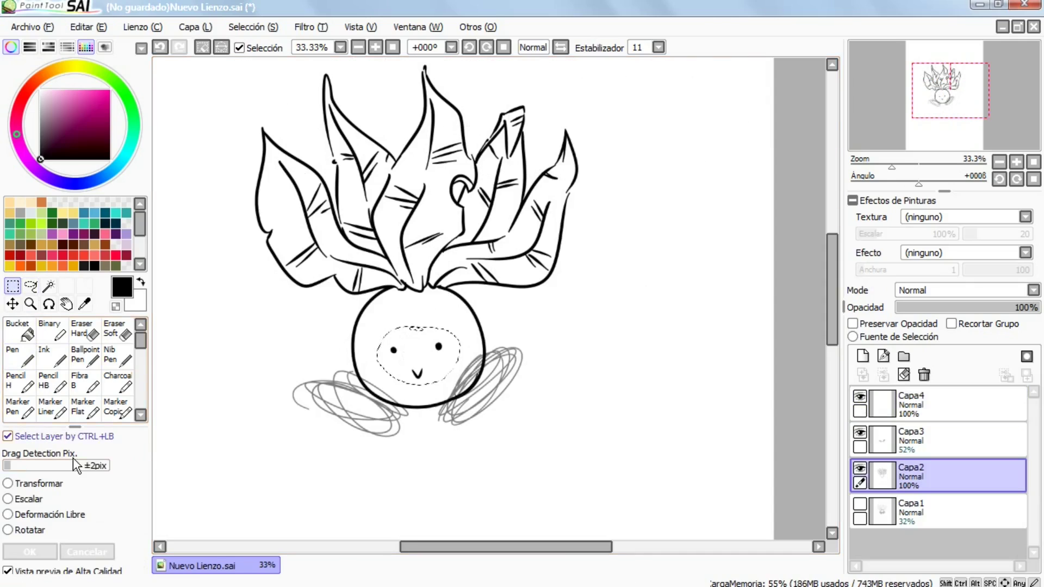
- Enlarge the eyes and mouth on Capa2 and move them slightly higher on the face
key("ctrl+t")
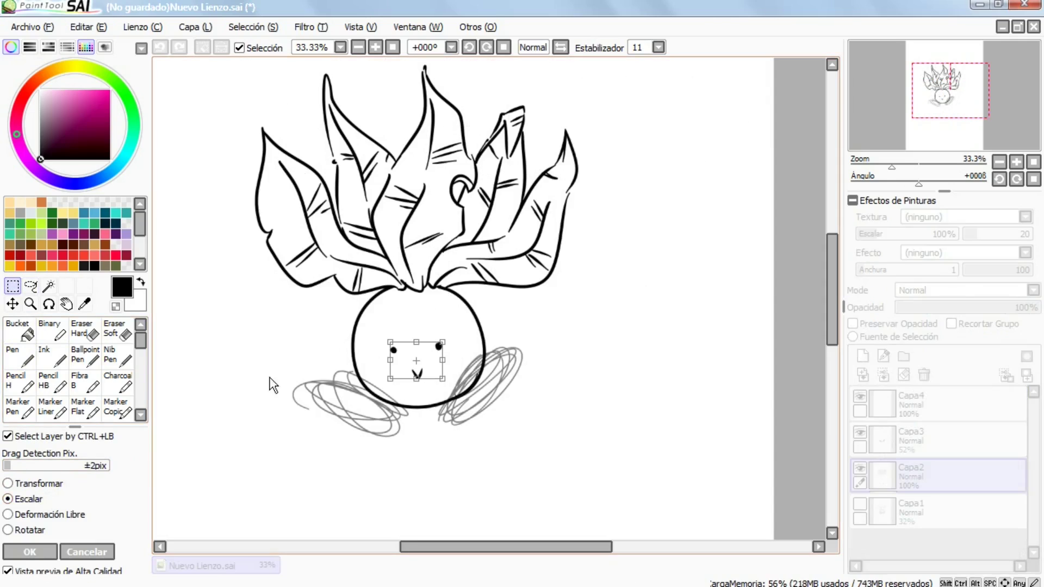
left_click_drag(448, 337, 439, 358)
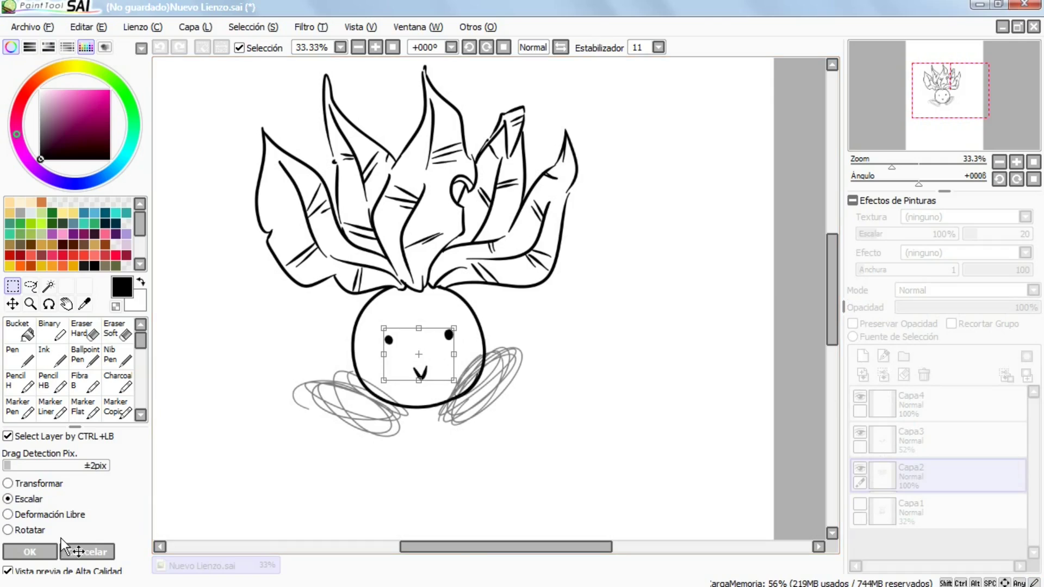
left_click(41, 550)
- Clear the scribbled foot sketch from layer Capa3
left_click(925, 442)
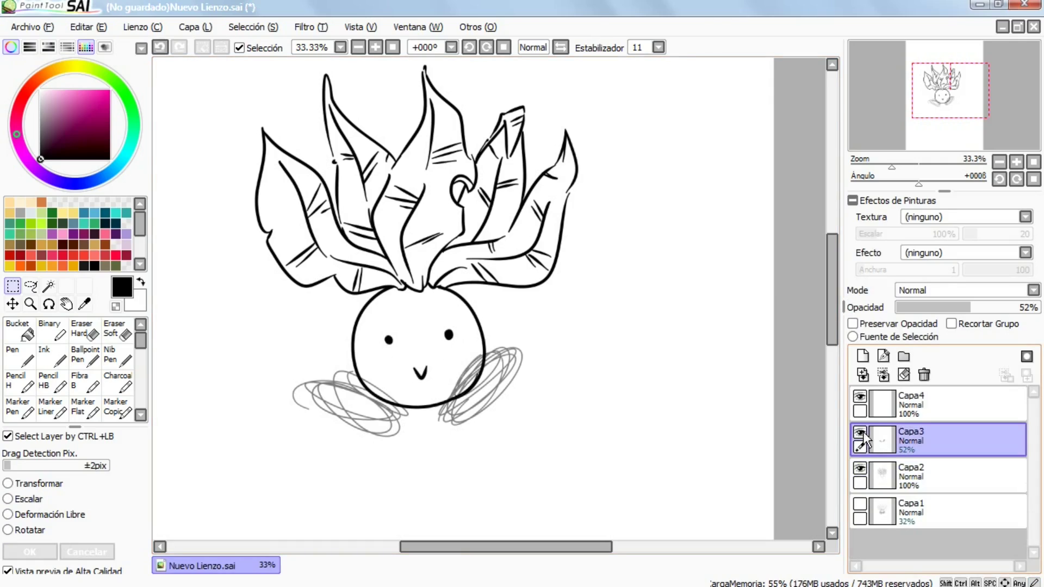
left_click(860, 434)
left_click(861, 433)
left_click(904, 375)
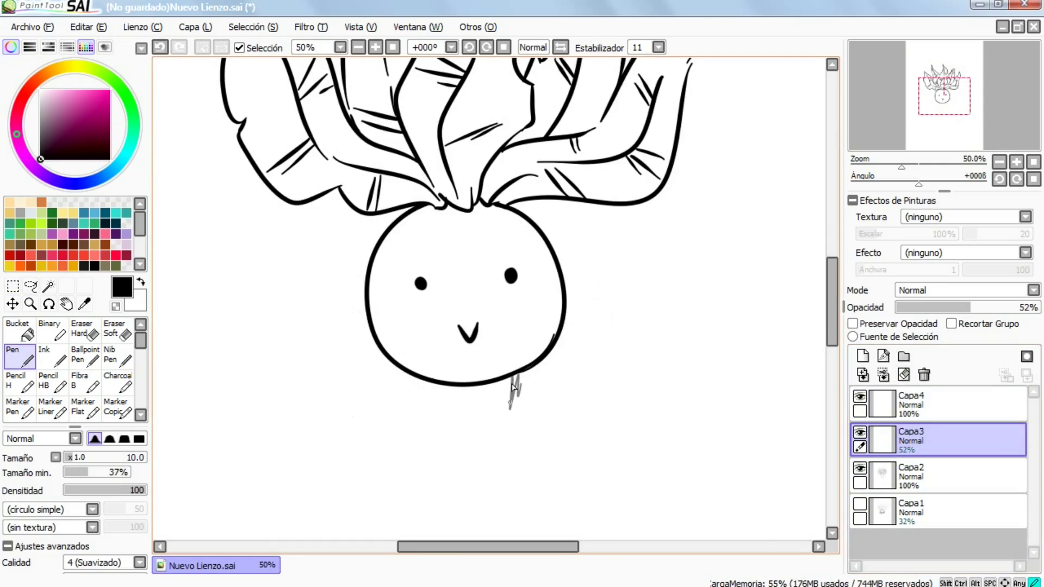
- Sketch two long drop-shaped legs hanging below the head on Capa3
left_click_drag(512, 383, 513, 412)
key("ctrl+z")
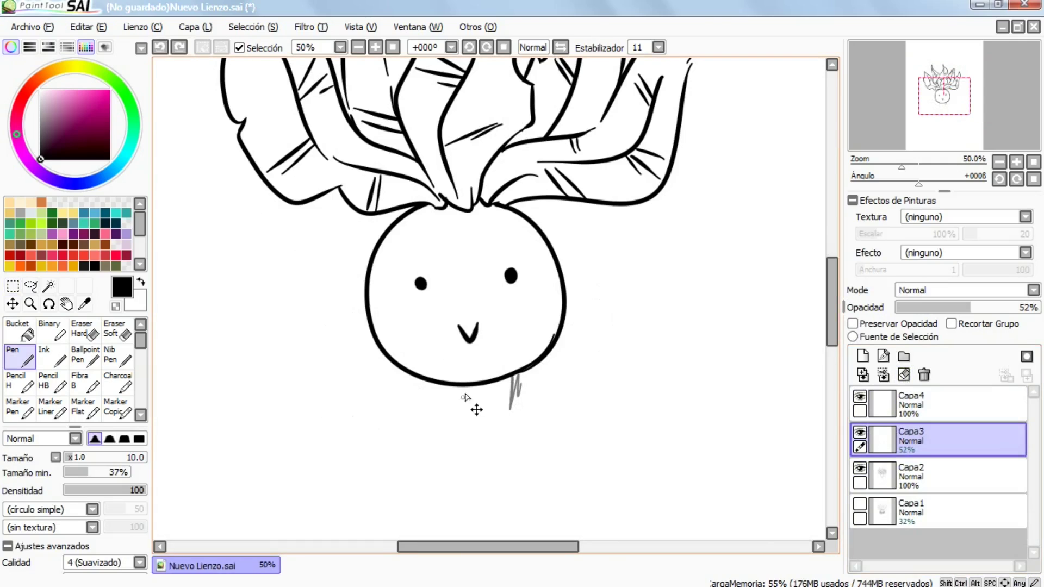
mouse_move(460, 388)
left_mouse_down()
mouse_move(414, 448)
mouse_move(452, 514)
mouse_move(434, 385)
left_mouse_up()
mouse_move(496, 385)
left_mouse_down()
mouse_move(538, 483)
mouse_move(521, 373)
left_mouse_up()
left_click_drag(523, 373, 546, 472)
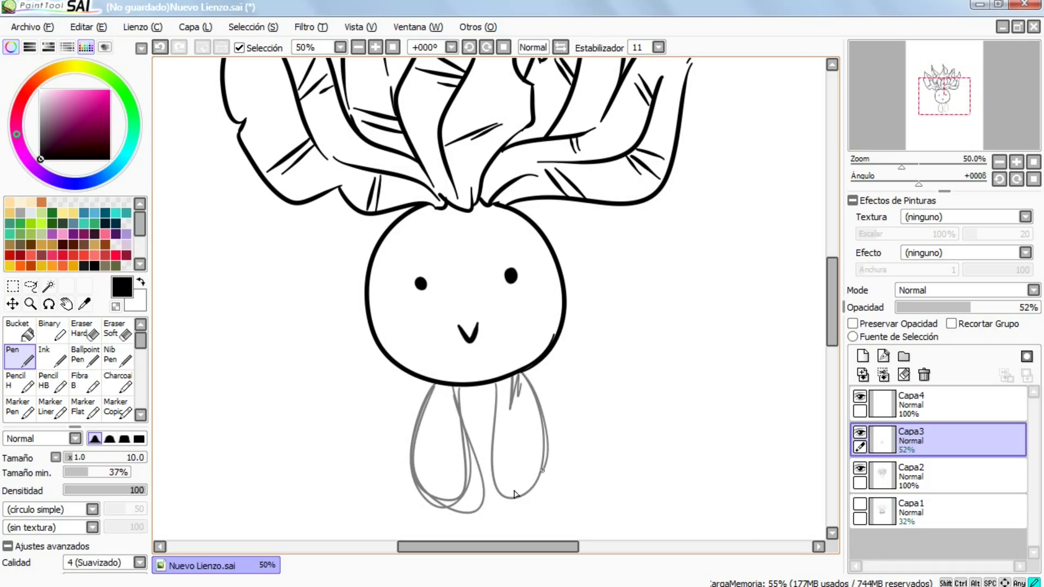
left_click_drag(495, 393, 538, 479)
left_click_drag(458, 390, 470, 505)
left_click_drag(420, 430, 470, 505)
- Ink the outlines of both legs over the sketch on layer Capa4
left_click(936, 406)
left_click_drag(829, 316, 828, 330)
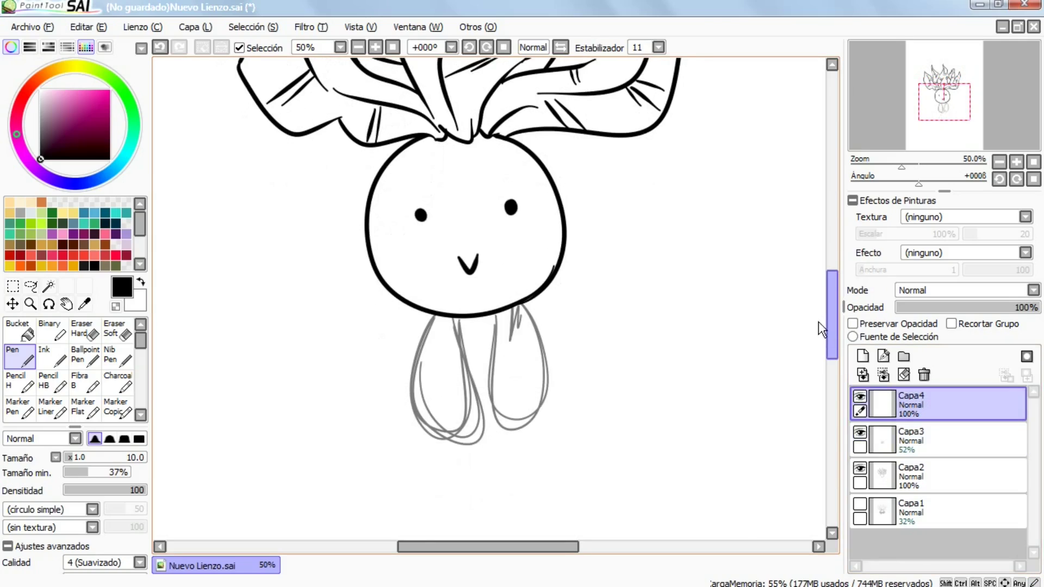
scroll(636, 334, "up", 1)
left_click_drag(427, 306, 425, 447)
mouse_move(430, 455)
left_mouse_down()
mouse_move(487, 456)
mouse_move(460, 306)
left_mouse_up()
mouse_move(362, 310)
left_mouse_down()
mouse_move(317, 370)
mouse_move(311, 418)
left_mouse_up()
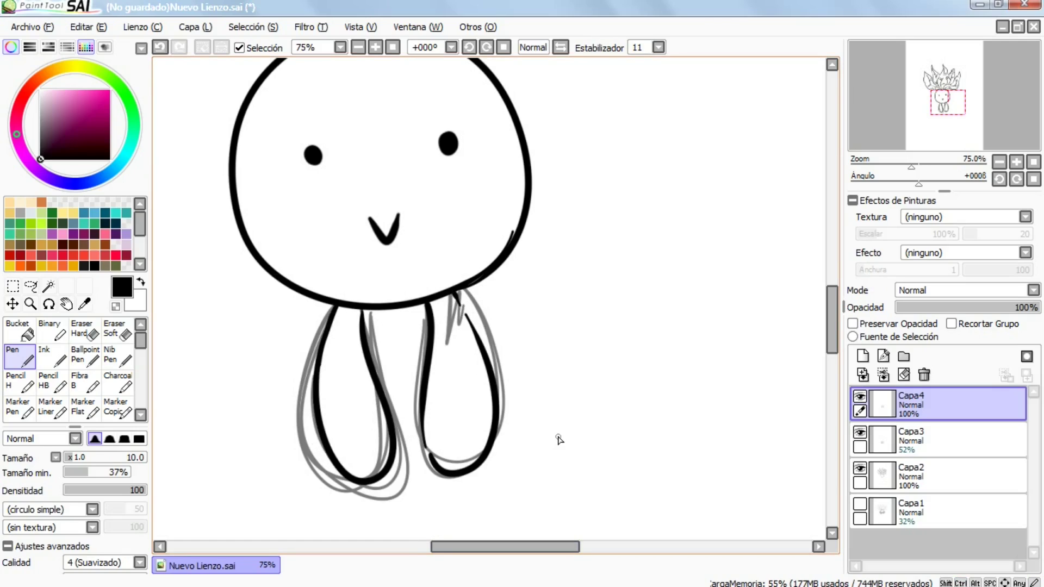
- Hide and delete the leg sketch layer Capa3, and merge Capa4's inked legs into Capa2
left_click(860, 434)
left_click(909, 477)
key("ctrl+z")
scroll(576, 328, "down", 3)
left_click_drag(834, 296, 835, 283)
left_click_drag(537, 547, 545, 547)
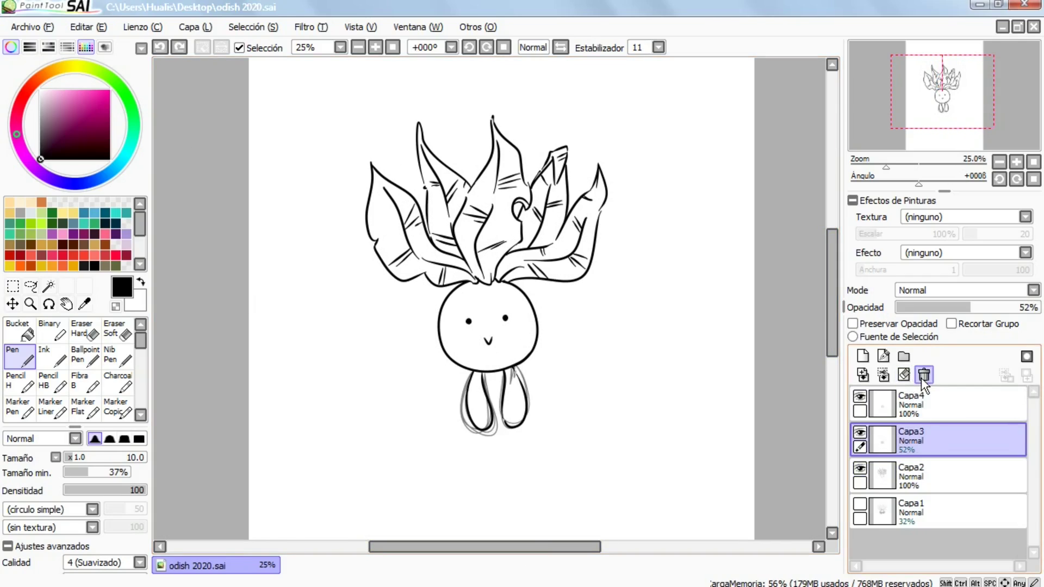
left_click(924, 375)
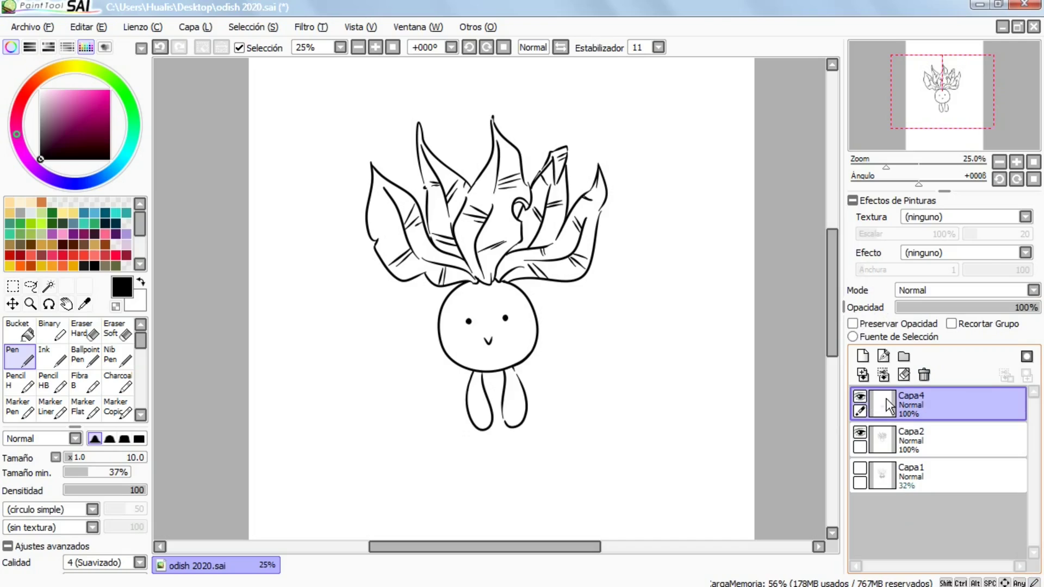
left_click(923, 375)
- Add a colour layer in Multiplicar mode and start painting the head with the Flat Brush in dark teal blue
left_click(863, 356)
scroll(548, 363, "up", 2)
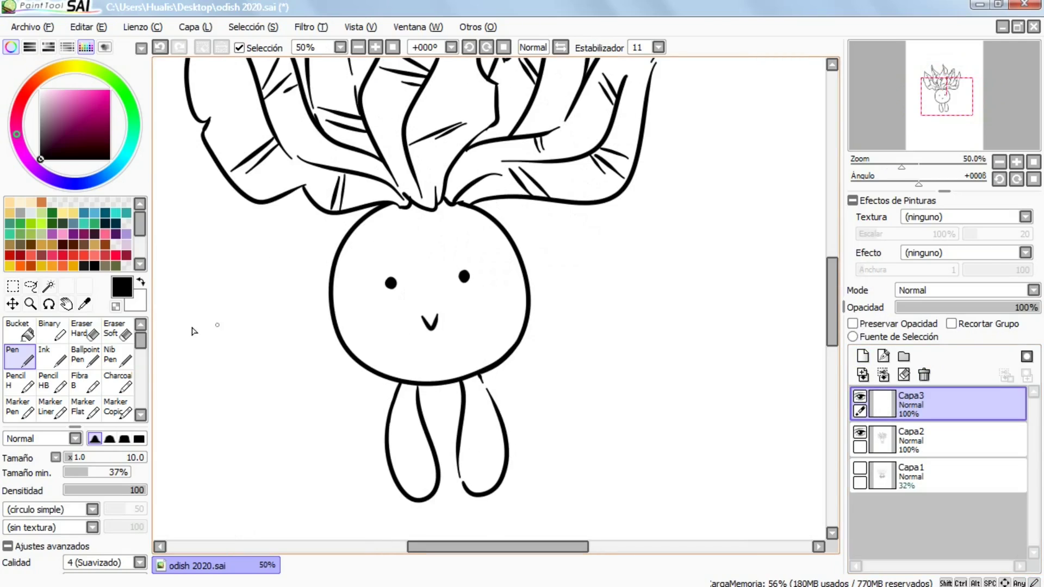
left_click(139, 356)
left_click(117, 356)
left_click(106, 227)
mouse_move(376, 249)
left_mouse_down()
mouse_move(391, 210)
mouse_move(358, 266)
left_mouse_up()
left_click(921, 292)
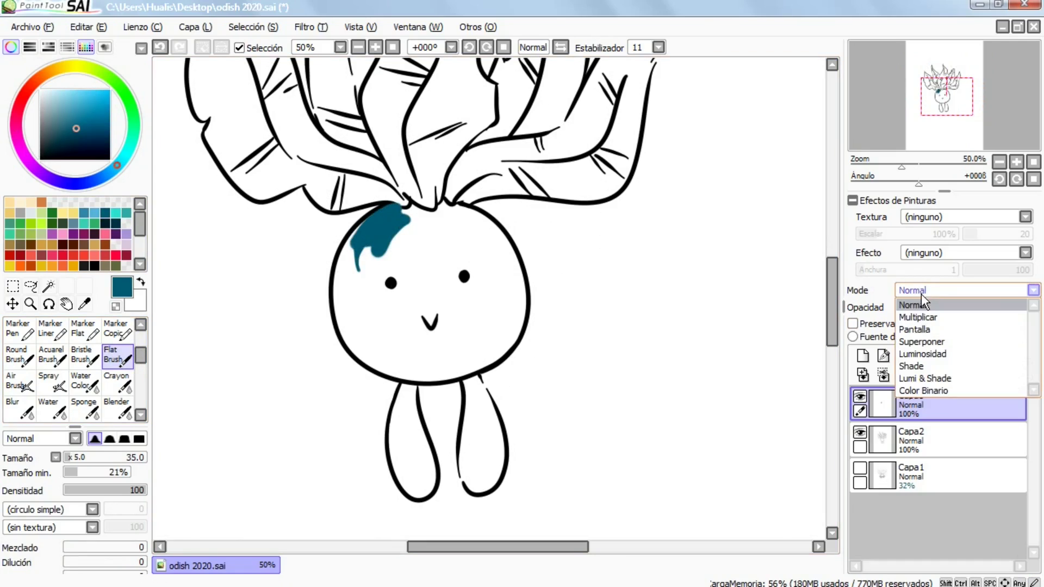
left_click(919, 317)
- Paint the whole head and both legs dark teal blue within the line art
mouse_move(371, 227)
left_mouse_down()
mouse_move(341, 277)
mouse_move(419, 215)
mouse_move(458, 213)
mouse_move(517, 277)
mouse_move(500, 255)
mouse_move(521, 318)
mouse_move(490, 360)
mouse_move(400, 368)
mouse_move(385, 340)
mouse_move(383, 364)
left_mouse_up()
mouse_move(380, 249)
left_mouse_down()
mouse_move(389, 340)
mouse_move(413, 356)
mouse_move(470, 349)
mouse_move(509, 305)
mouse_move(473, 256)
mouse_move(437, 302)
mouse_move(427, 261)
mouse_move(424, 286)
mouse_move(448, 262)
mouse_move(408, 296)
mouse_move(405, 286)
mouse_move(427, 348)
mouse_move(422, 375)
mouse_move(400, 327)
mouse_move(405, 363)
left_mouse_up()
scroll(454, 289, "down", 3)
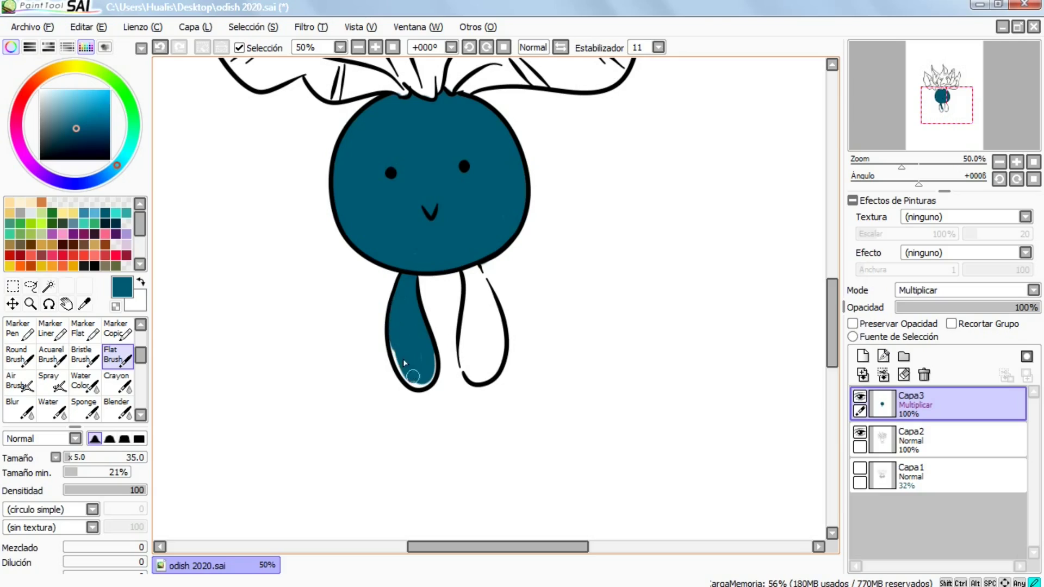
mouse_move(465, 337)
left_mouse_down()
mouse_move(464, 350)
mouse_move(491, 371)
mouse_move(471, 302)
mouse_move(467, 334)
mouse_move(471, 277)
left_mouse_up()
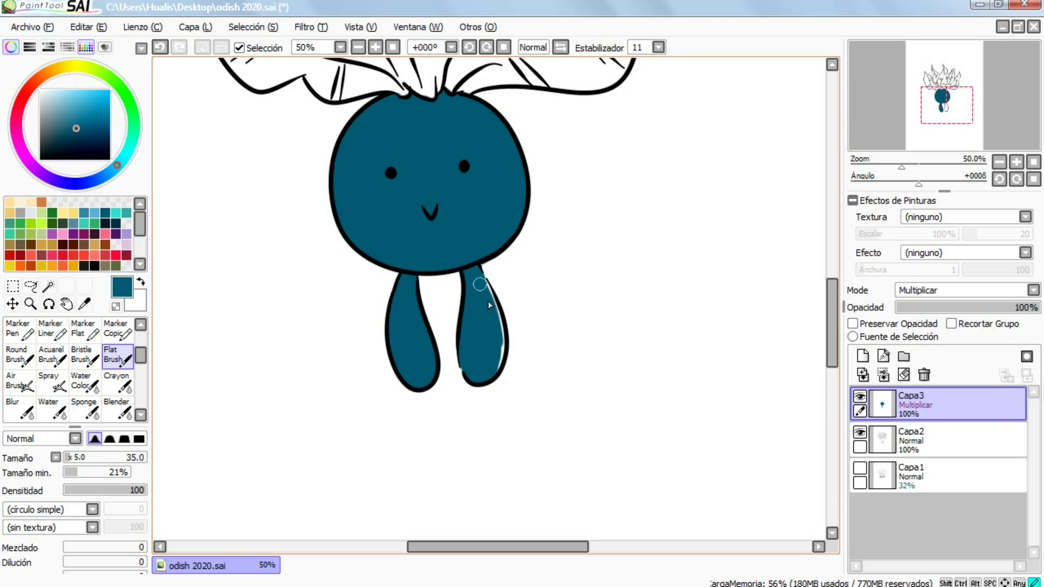
left_click_drag(480, 288, 499, 339)
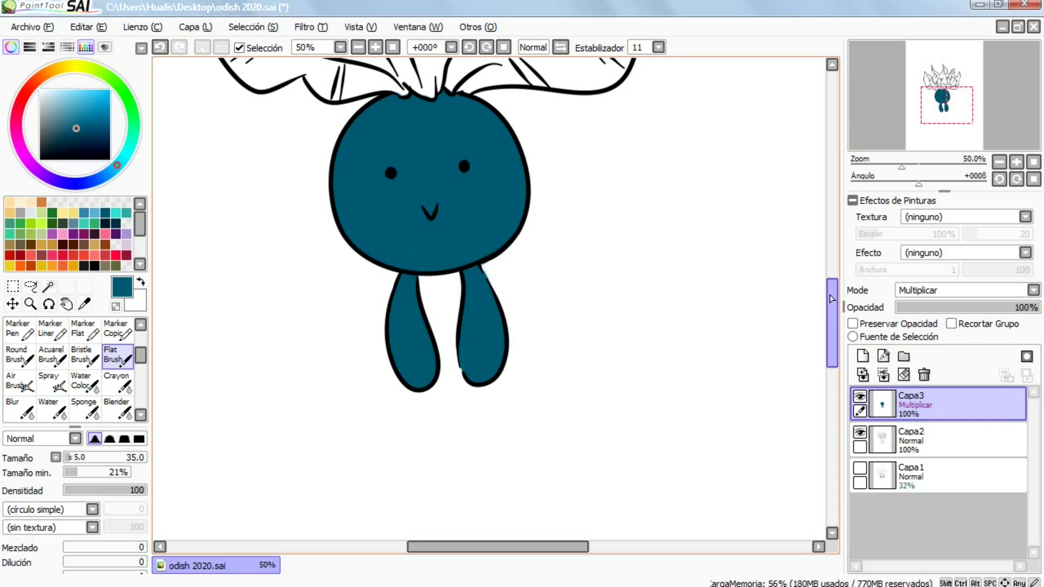
- Pick a light green and rename the teal colour layer as skin
left_click_drag(832, 314, 833, 264)
left_click(41, 222)
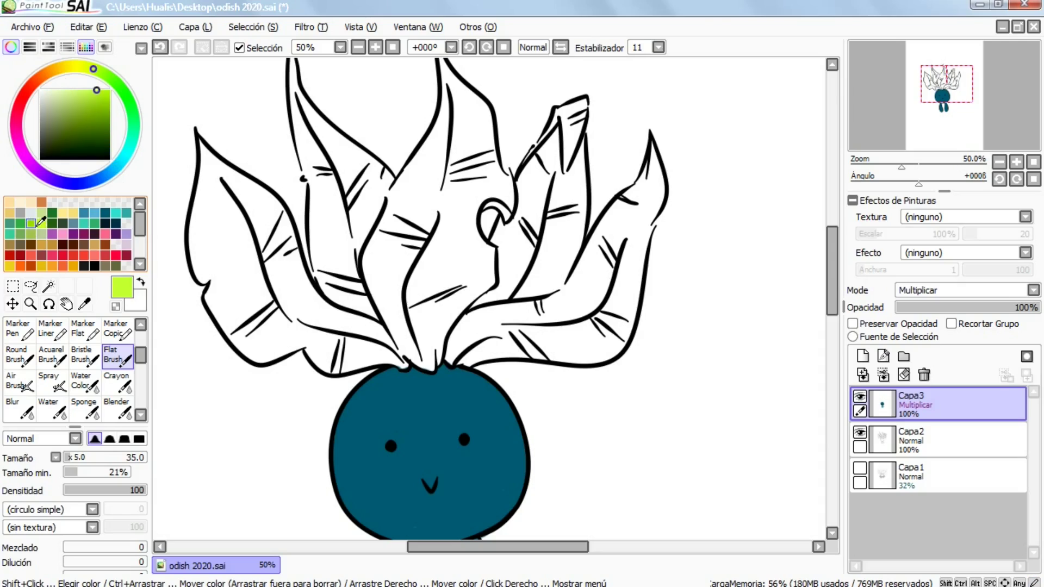
double_click(932, 406)
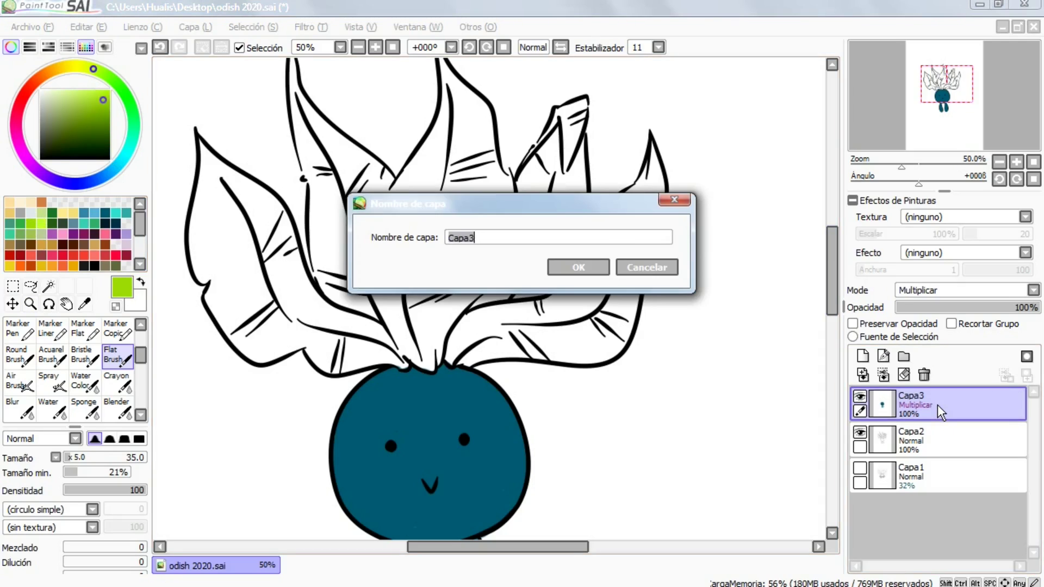
type("skin")
key("Return")
- Add a new layer named hojas and set its blending mode to Multiplicar
left_click(862, 356)
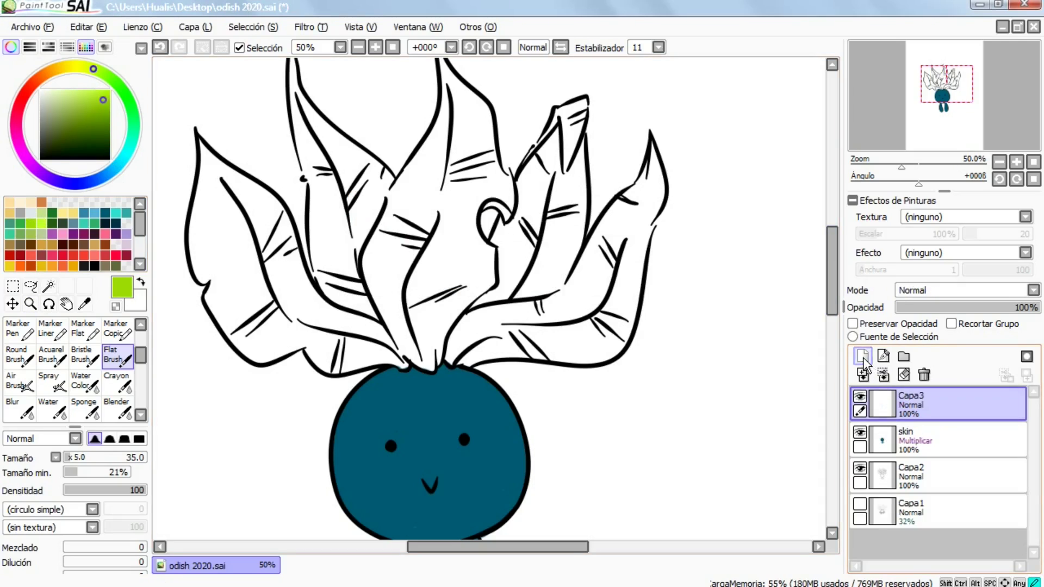
double_click(932, 401)
type("hojas")
key("Return")
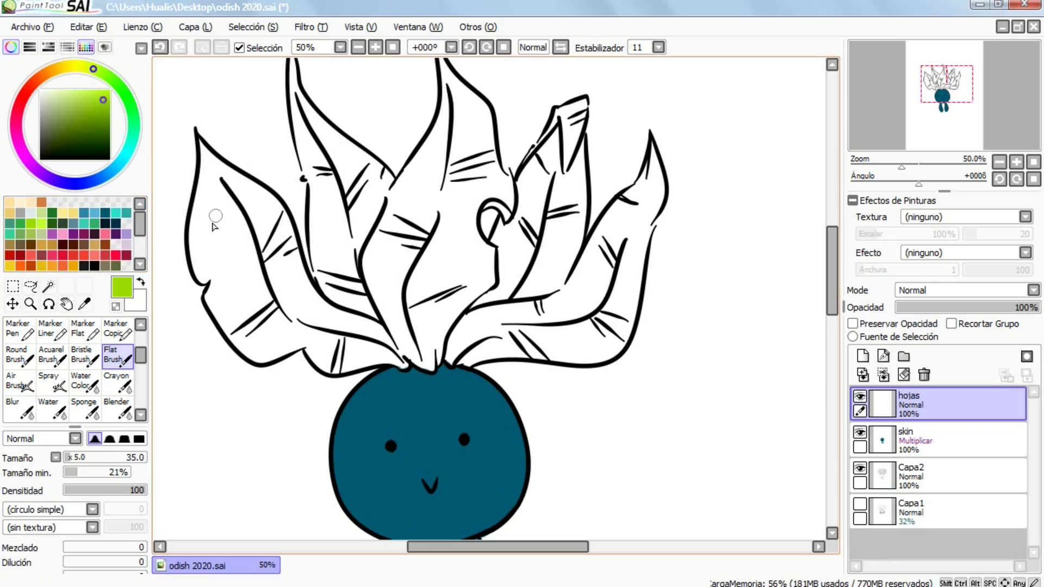
mouse_move(212, 212)
left_mouse_down()
mouse_move(210, 261)
mouse_move(198, 246)
mouse_move(206, 269)
mouse_move(198, 214)
left_mouse_up()
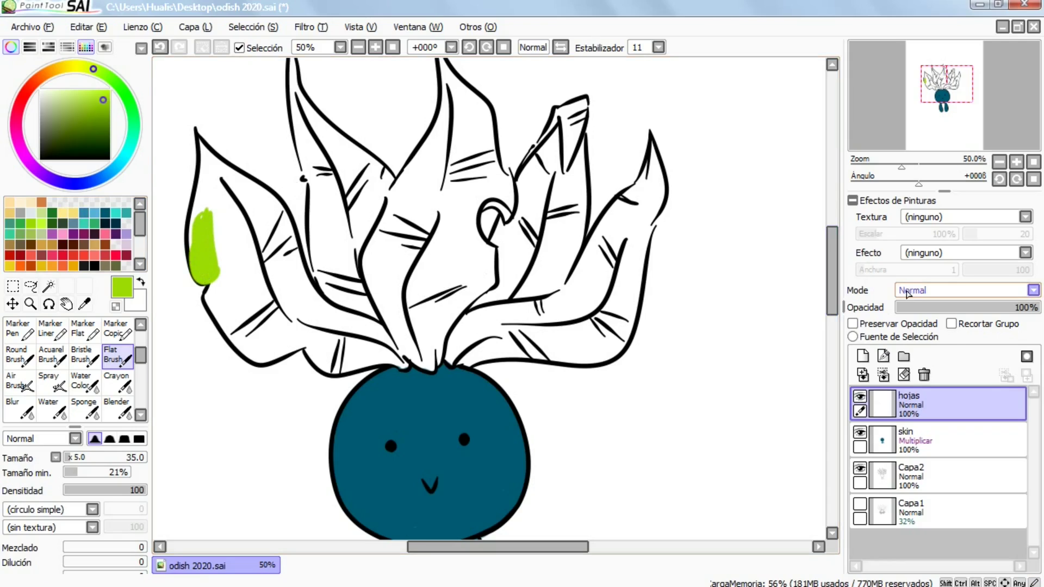
left_click(968, 290)
left_click(924, 316)
- Paint light green along the inner edges of the two leftmost leaves on the hojas layer
mouse_move(197, 257)
left_mouse_down()
mouse_move(200, 141)
mouse_move(281, 230)
mouse_move(308, 282)
mouse_move(274, 208)
left_mouse_up()
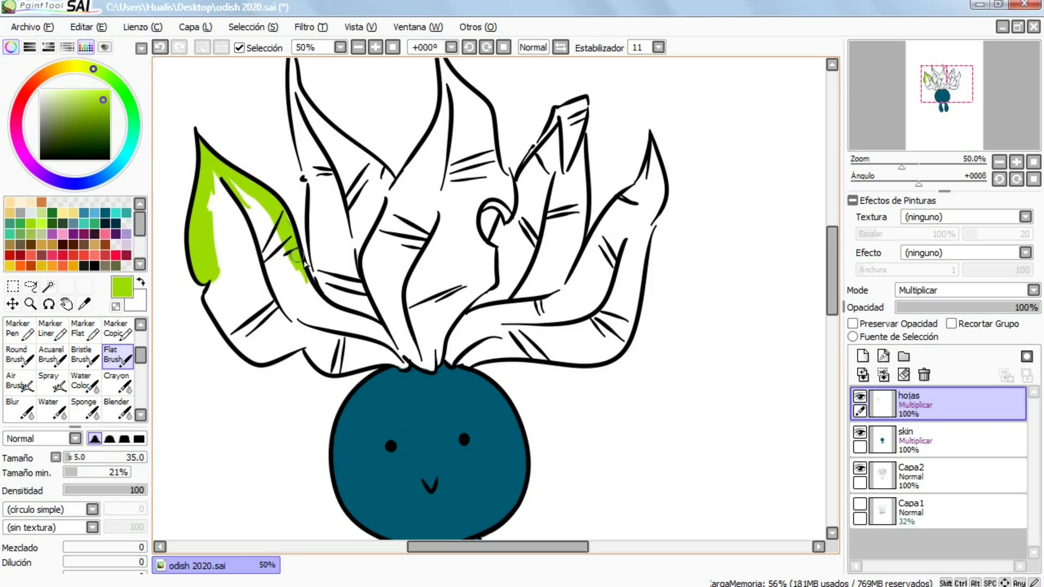
mouse_move(305, 265)
left_mouse_down()
mouse_move(331, 314)
mouse_move(314, 253)
mouse_move(315, 179)
mouse_move(313, 223)
left_mouse_up()
mouse_move(307, 178)
left_mouse_down()
mouse_move(296, 128)
mouse_move(299, 162)
left_mouse_up()
scroll(248, 133, "up", 2)
left_click_drag(292, 97, 296, 182)
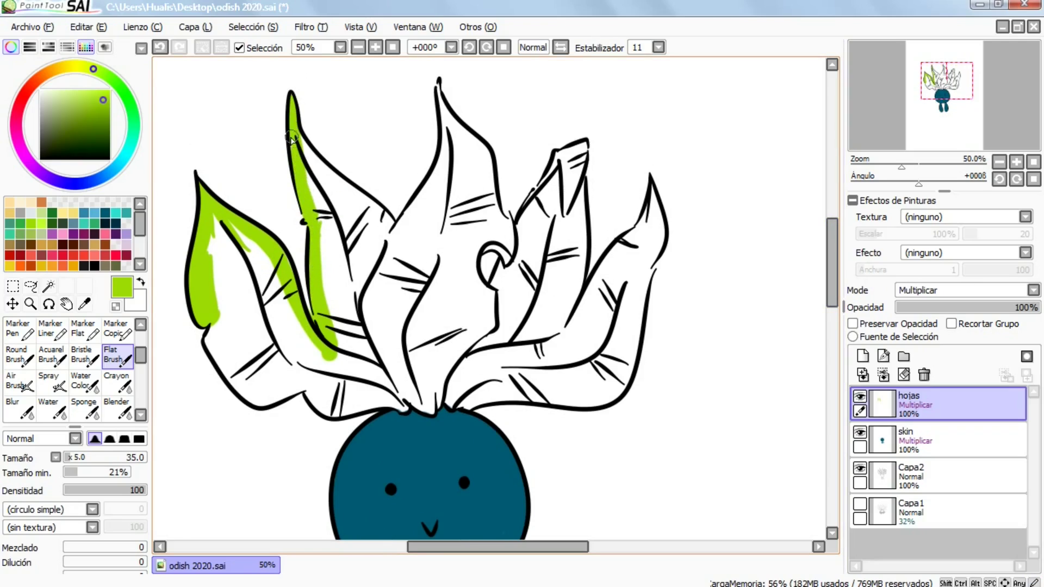
left_click_drag(299, 133, 397, 239)
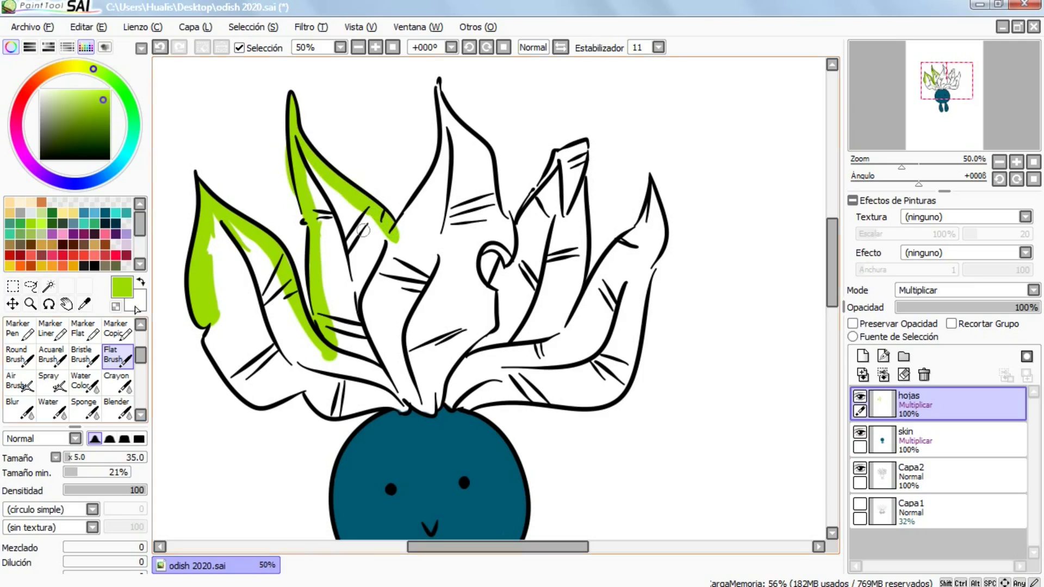
- Paint the edges of the tall central leaf and its curled notch light green with the Flat Brush
key("e")
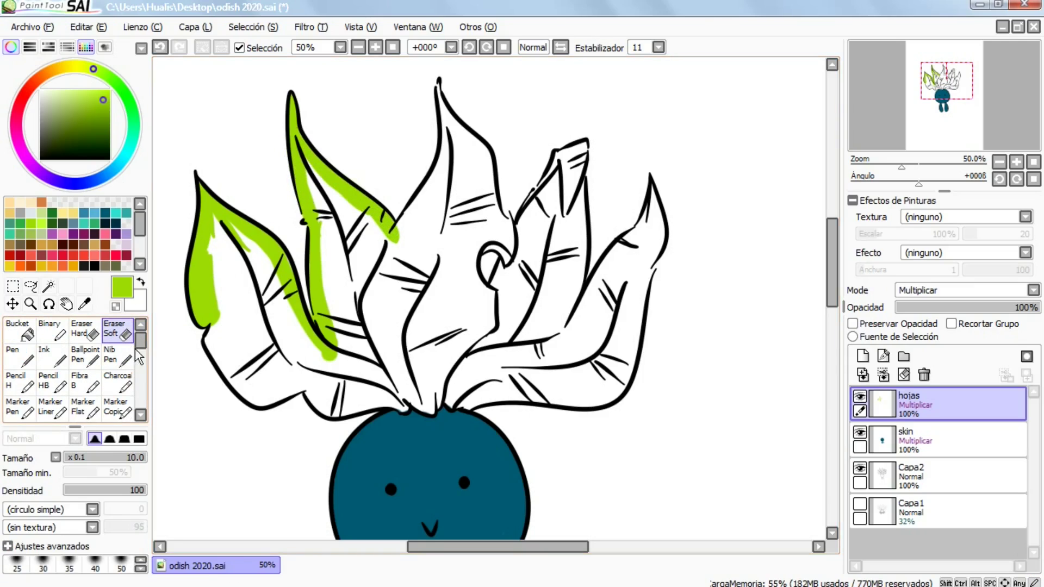
scroll(139, 356, "down", 1)
left_click(117, 411)
mouse_move(392, 236)
left_mouse_down()
mouse_move(430, 198)
mouse_move(421, 207)
mouse_move(447, 156)
left_mouse_up()
left_click_drag(444, 117, 445, 162)
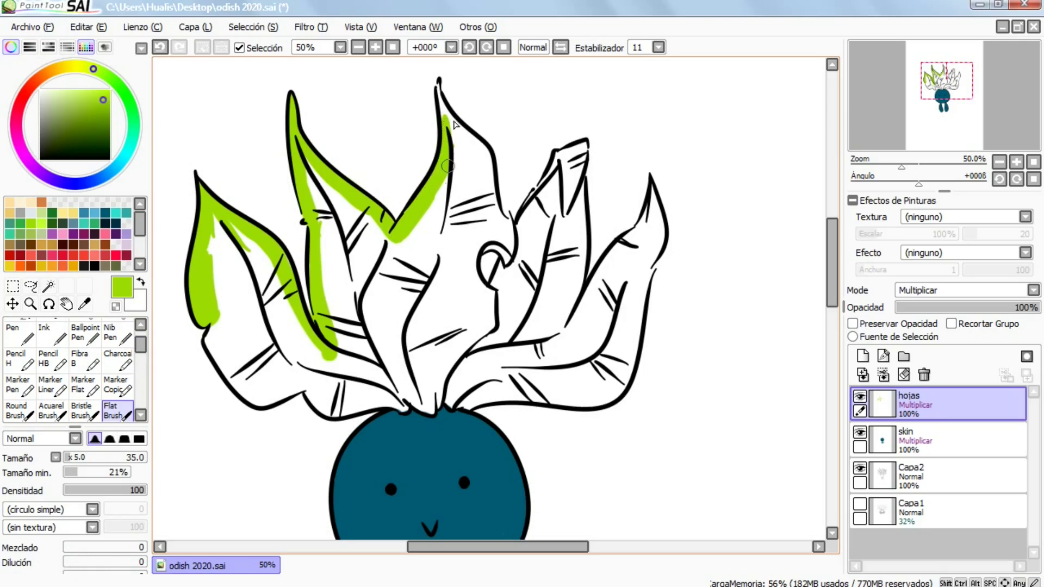
left_click_drag(439, 88, 499, 219)
mouse_move(489, 177)
left_mouse_down()
mouse_move(511, 264)
mouse_move(468, 274)
mouse_move(504, 296)
left_mouse_up()
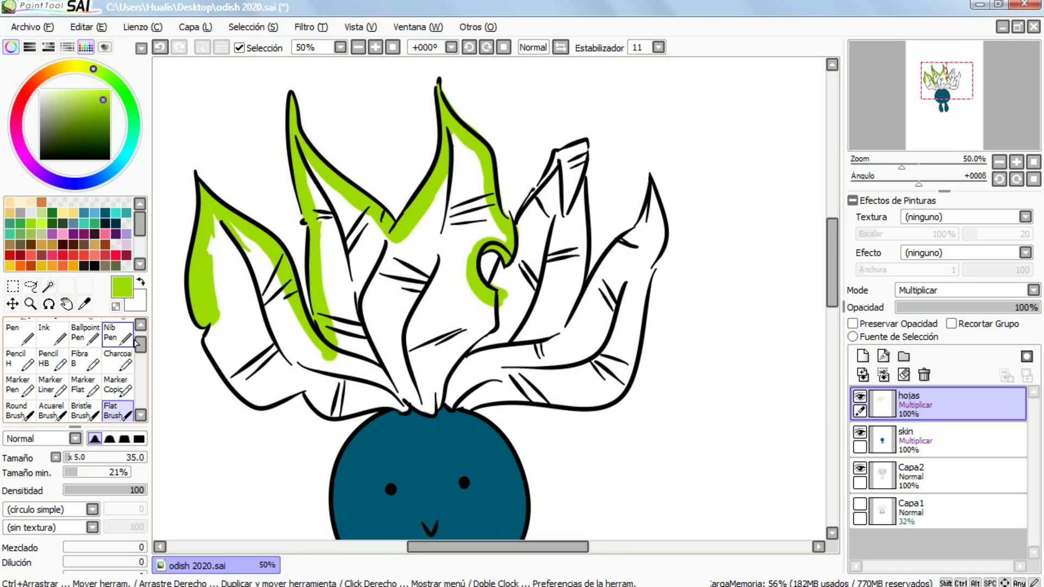
key("e")
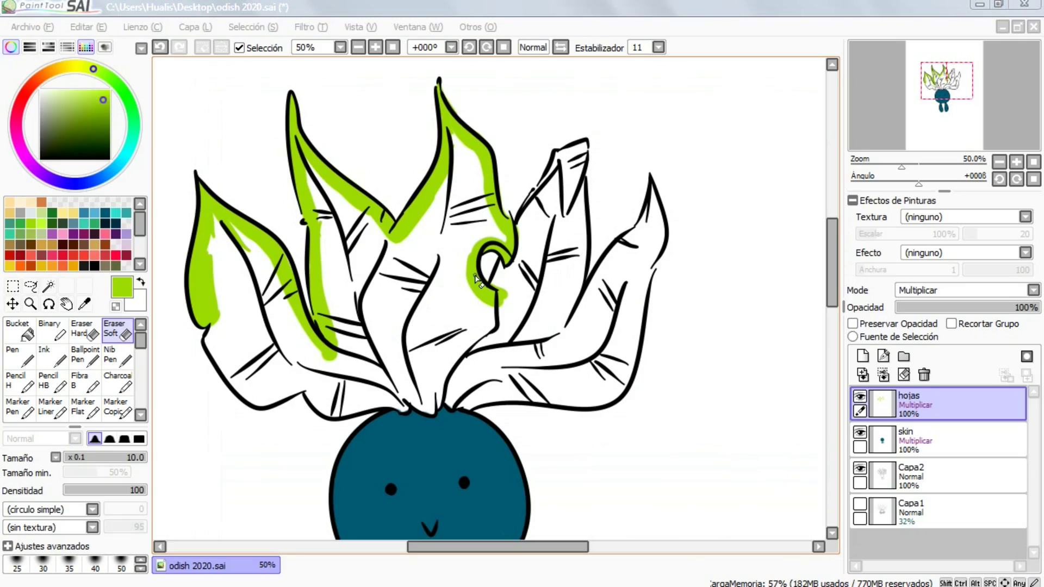
left_click_drag(471, 253, 491, 245)
mouse_move(472, 292)
left_mouse_down()
mouse_move(460, 254)
mouse_move(531, 258)
left_mouse_up()
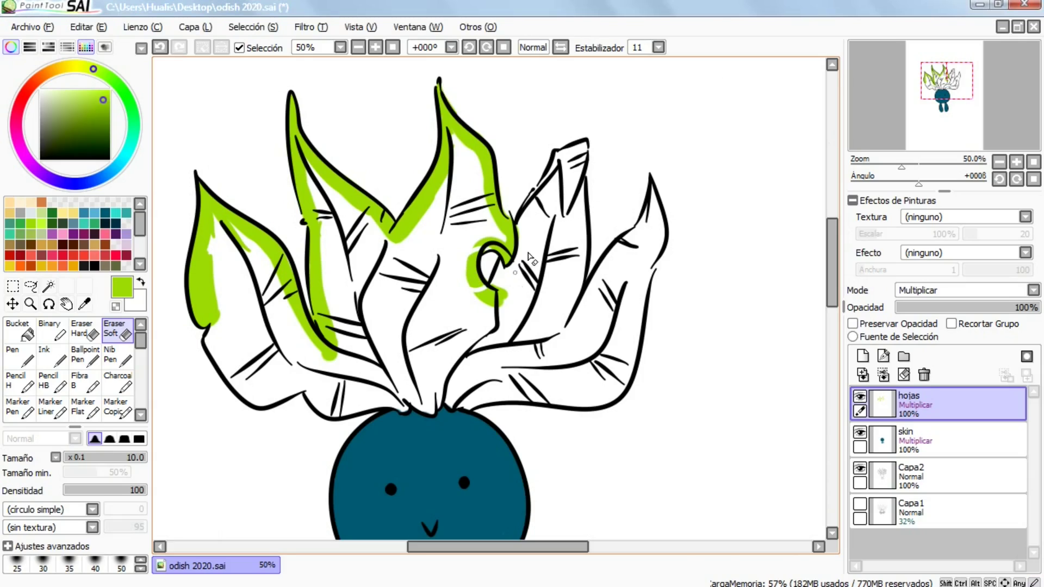
key("ctrl+z")
key("ctrl+z")
- Paint the right leaves and the foliage's lower edge with the Flat Brush, and fill all the leaves light green
left_click_drag(141, 341, 142, 351)
left_click(117, 395)
mouse_move(517, 230)
left_mouse_down()
mouse_move(561, 159)
mouse_move(584, 153)
mouse_move(570, 323)
mouse_move(653, 212)
mouse_move(653, 196)
mouse_move(655, 255)
mouse_move(628, 343)
left_mouse_up()
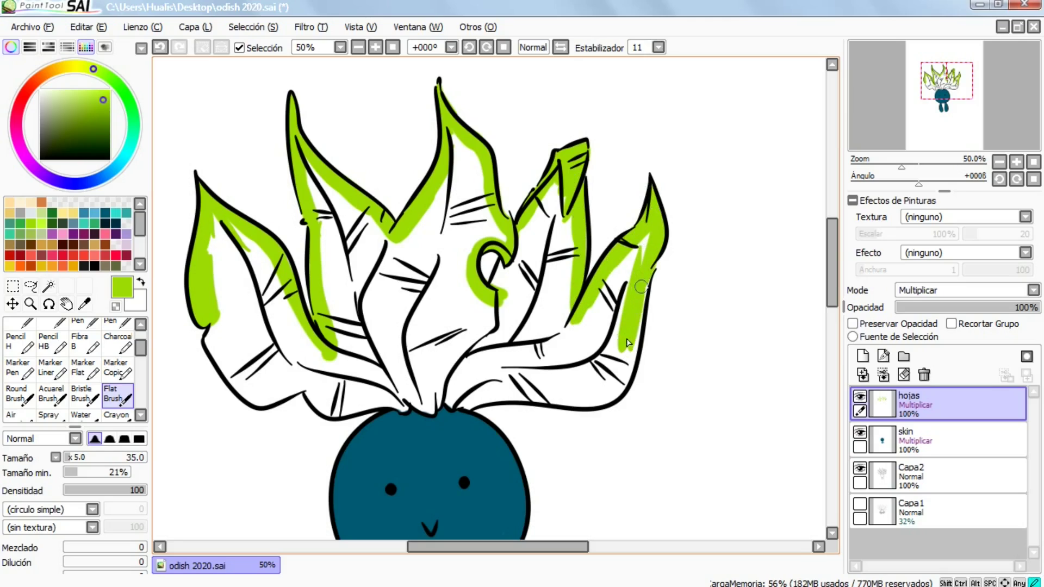
left_click_drag(647, 276, 629, 364)
left_click_drag(482, 408, 612, 388)
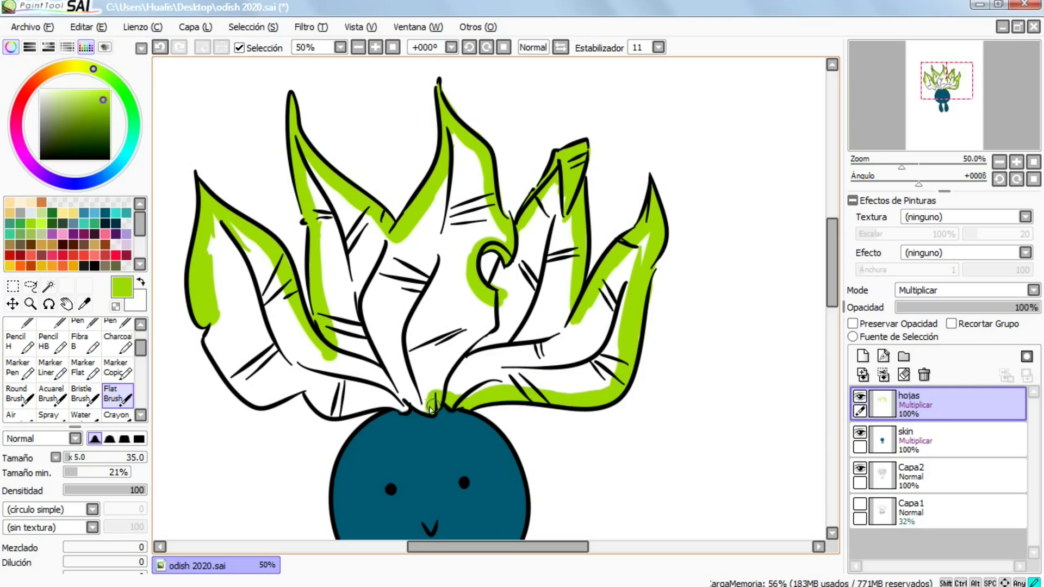
mouse_move(432, 409)
left_mouse_down()
mouse_move(308, 391)
mouse_move(319, 404)
mouse_move(390, 400)
left_mouse_up()
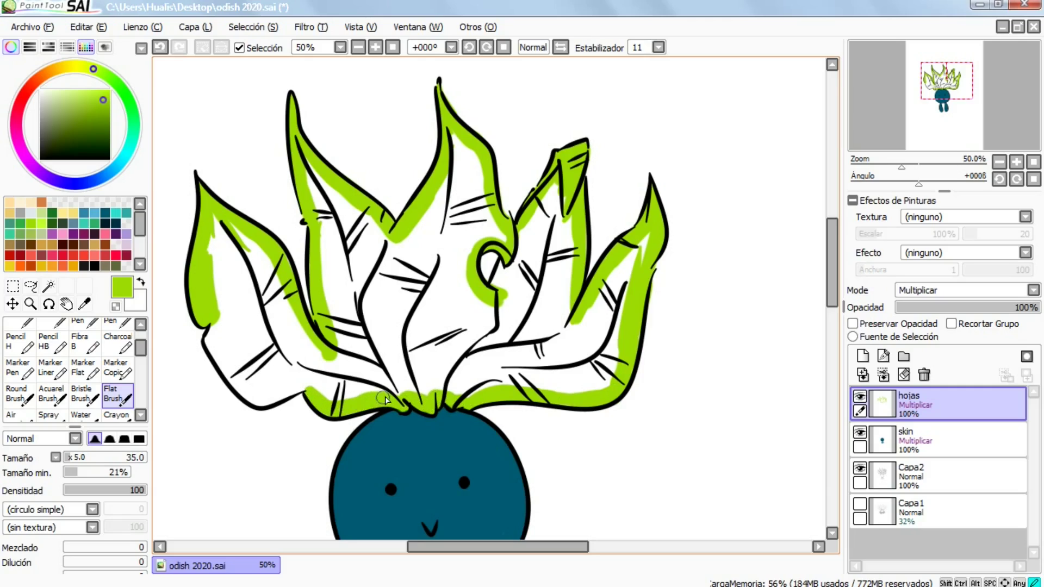
mouse_move(302, 384)
left_mouse_down()
mouse_move(262, 397)
mouse_move(217, 321)
mouse_move(214, 351)
left_mouse_up()
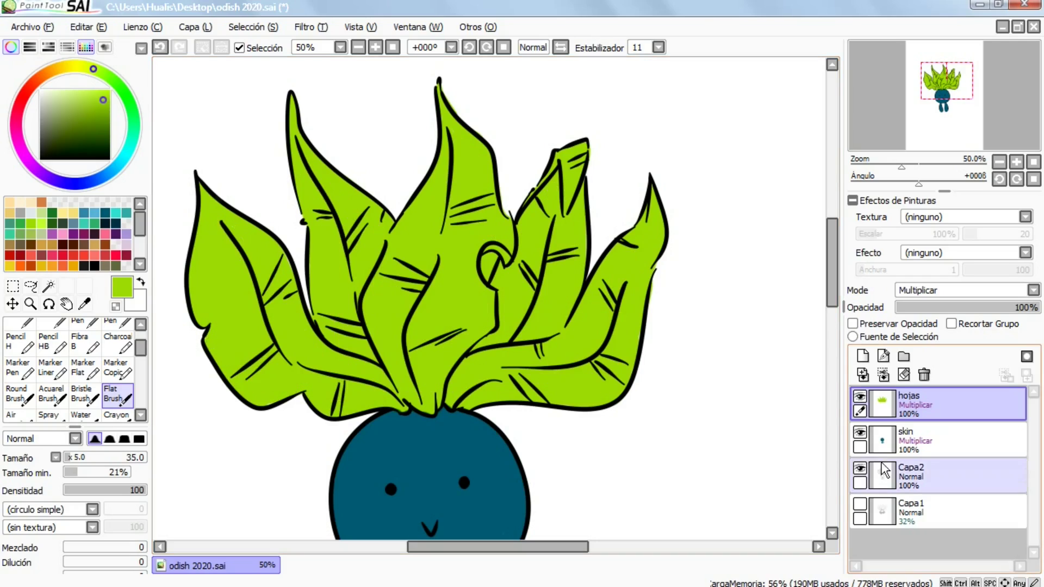
key("e")
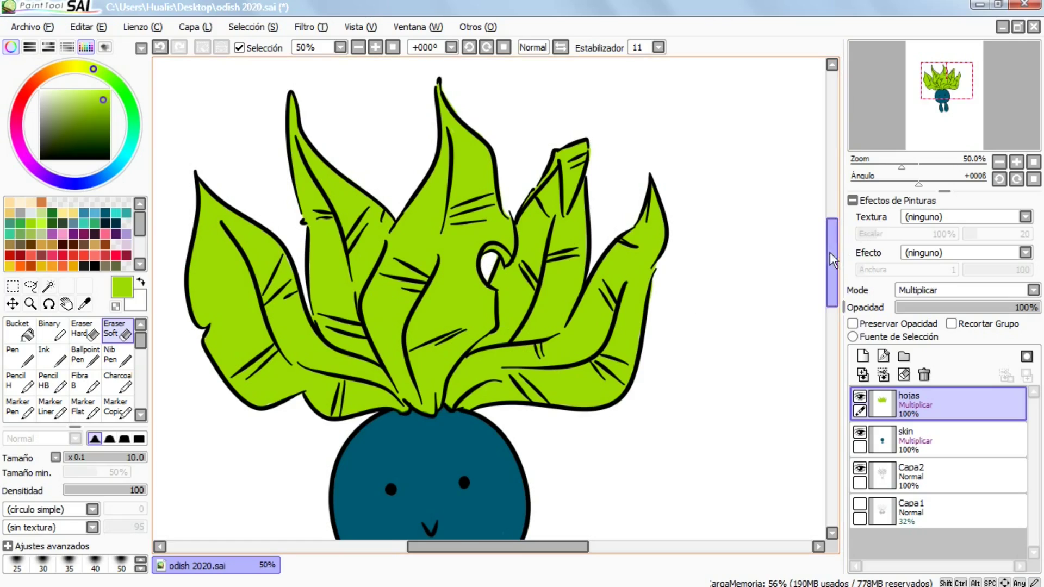
- Shade the edges of the head and legs dark navy on the clipped layer, using the Flat Brush at size 85 and density 54
mouse_move(829, 253)
left_mouse_down()
mouse_move(830, 290)
mouse_move(830, 264)
left_mouse_up()
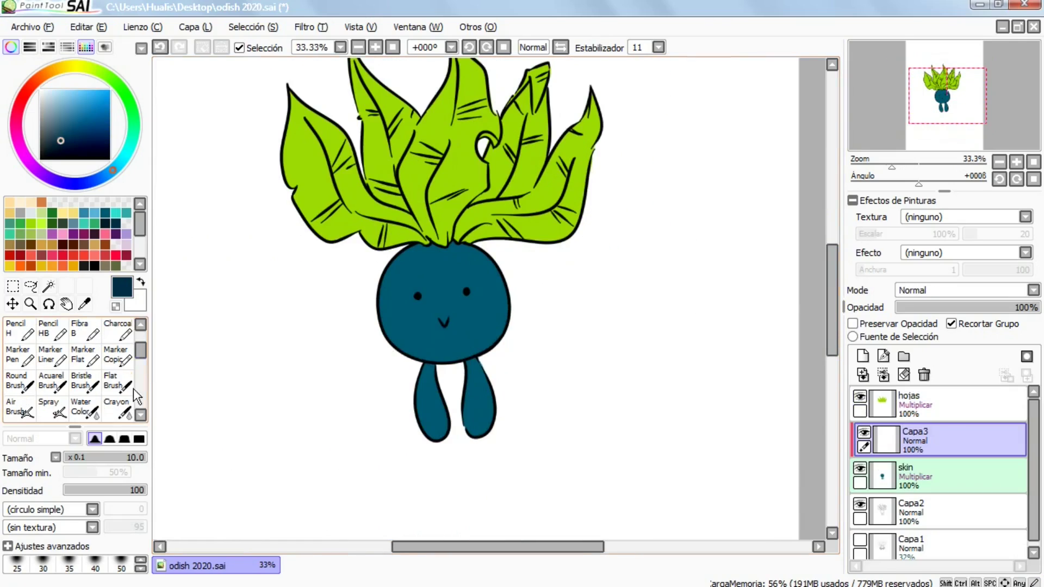
left_click(123, 384)
left_click(80, 459)
left_click(109, 490)
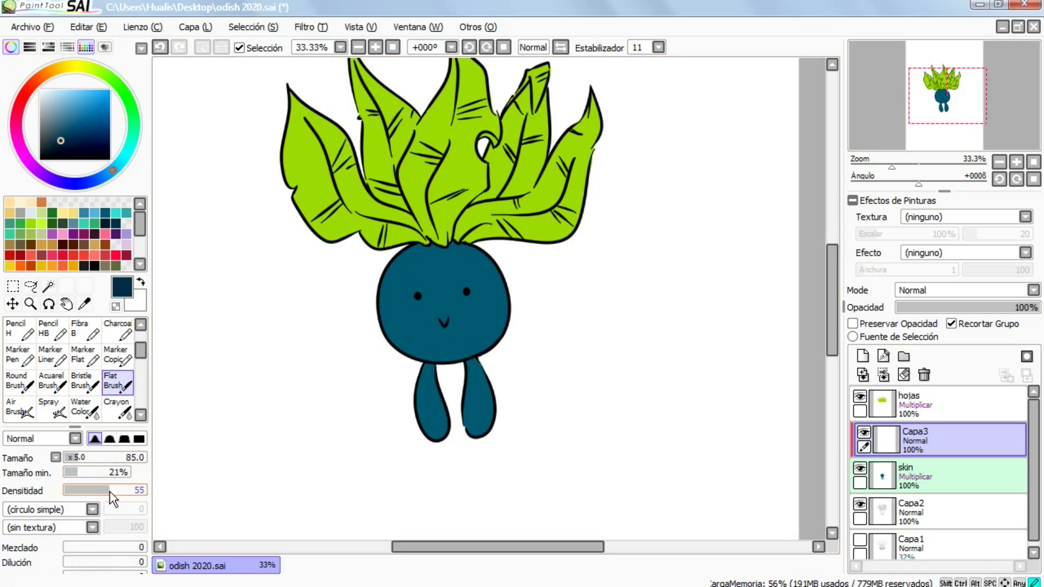
mouse_move(392, 266)
left_mouse_down()
mouse_move(455, 350)
mouse_move(478, 256)
mouse_move(427, 368)
mouse_move(429, 426)
left_mouse_up()
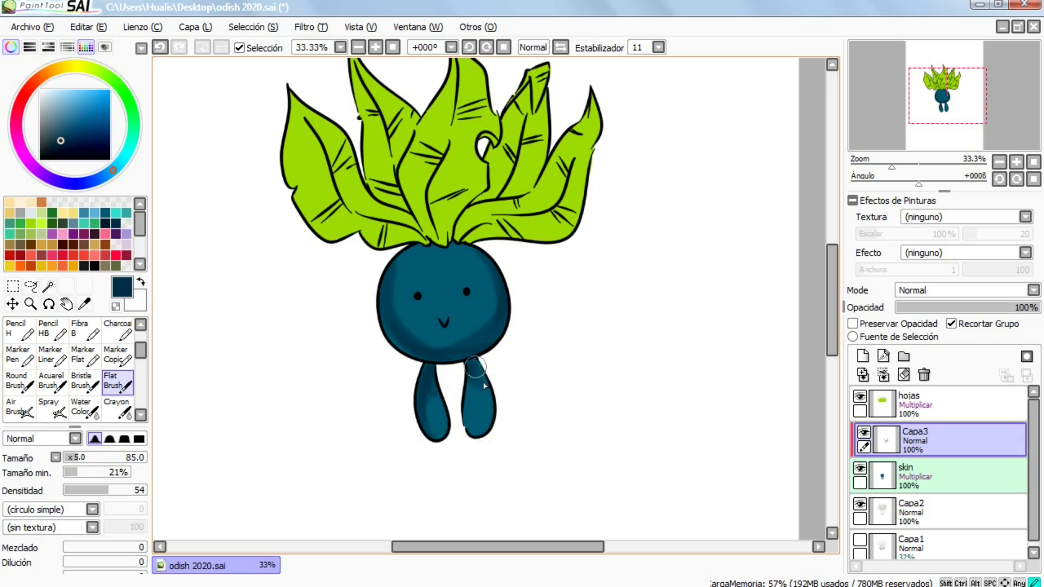
left_click_drag(476, 368, 472, 430)
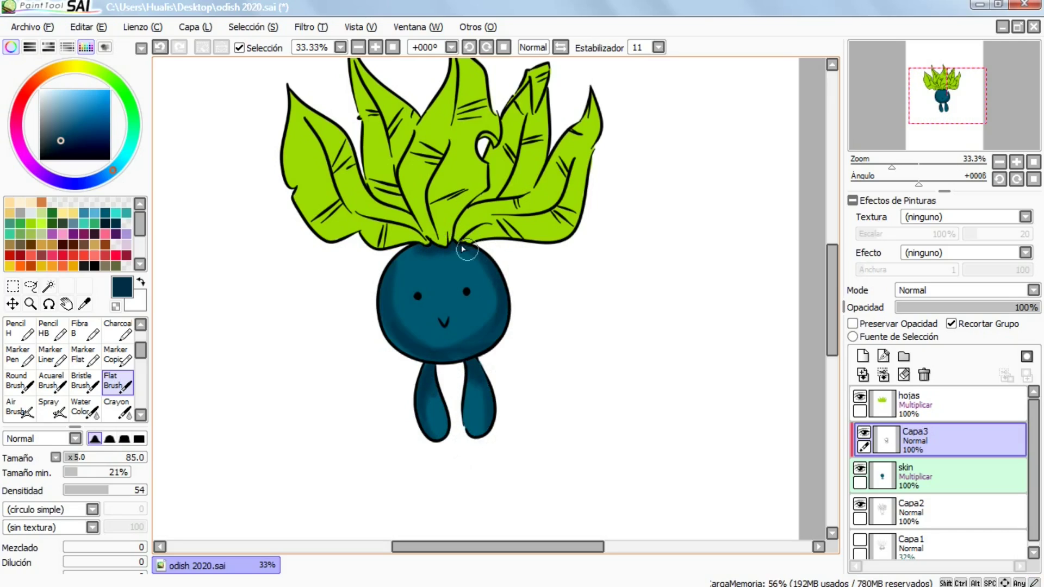
- Blend the dark shading on the head and legs with the Color al brush
scroll(144, 363, "down", 1)
scroll(144, 363, "down", 2)
left_click(117, 373)
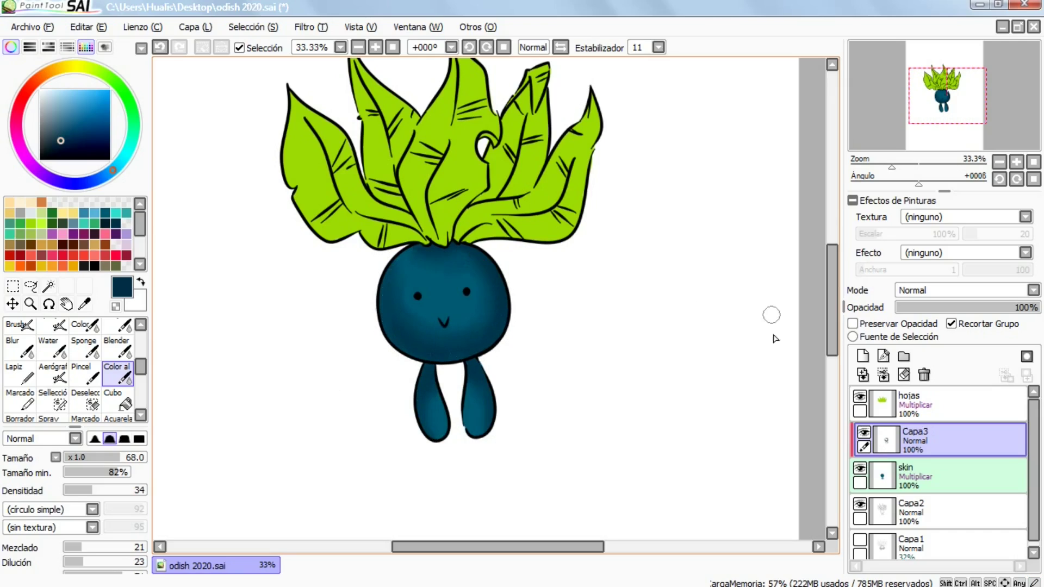
- Add a clipped layer above the skin shading and dab turquoise highlights on the head's upper left with the Flat Brush
left_click(863, 356)
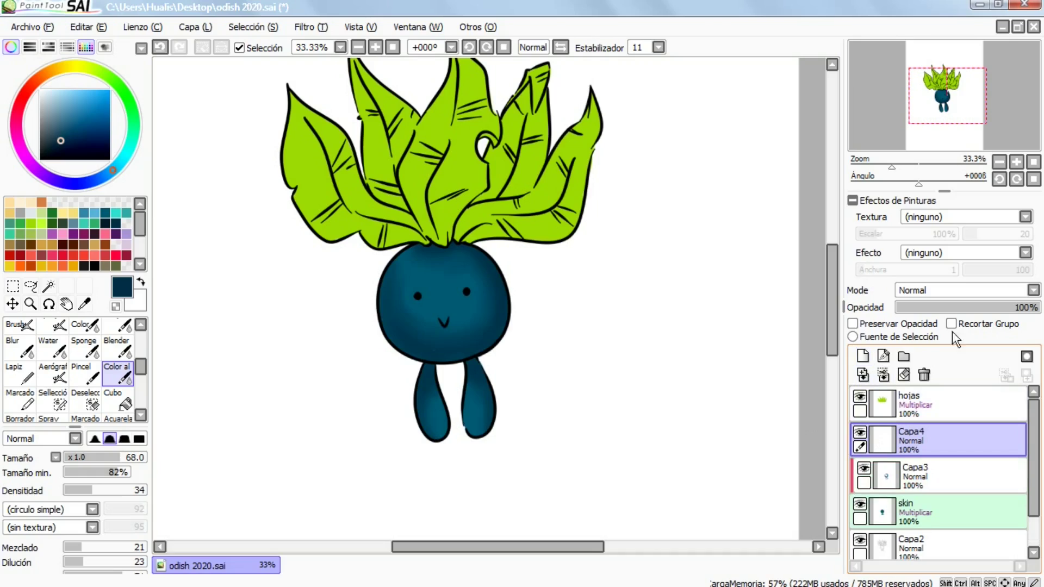
left_click(115, 213)
left_click_drag(141, 367, 142, 355)
left_click(118, 361)
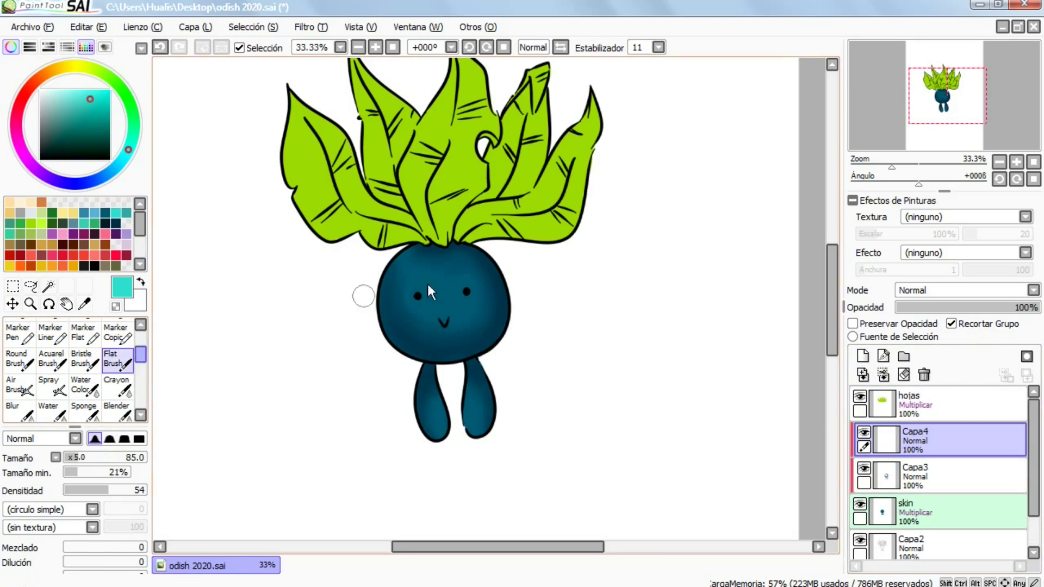
left_click(395, 287)
- Dab turquoise highlights on the lower ends of both legs, undoing and redoing the unsatisfactory dabs
left_click(472, 412)
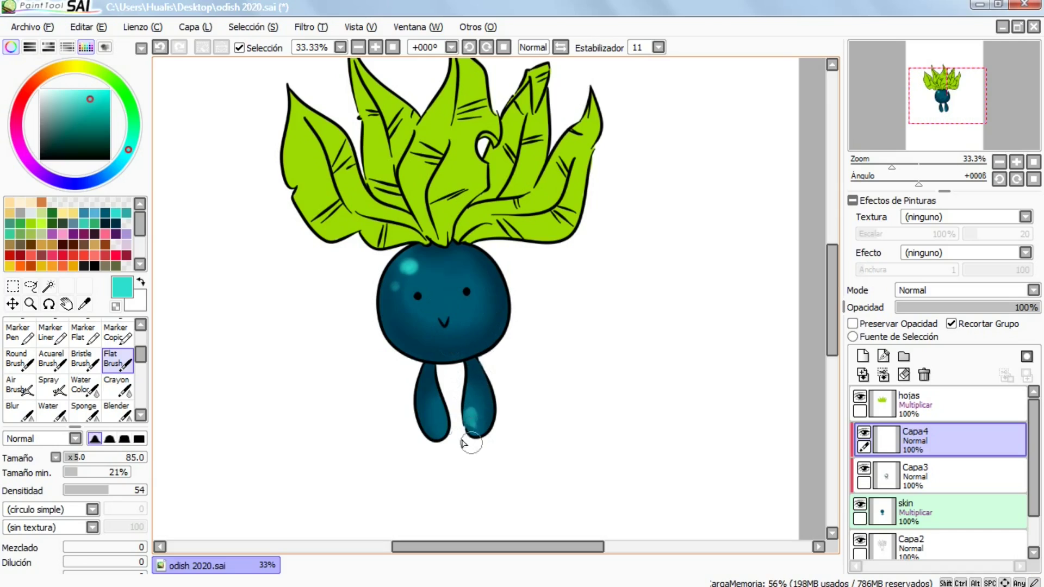
left_click(435, 413)
key("ctrl+z")
left_click(478, 419)
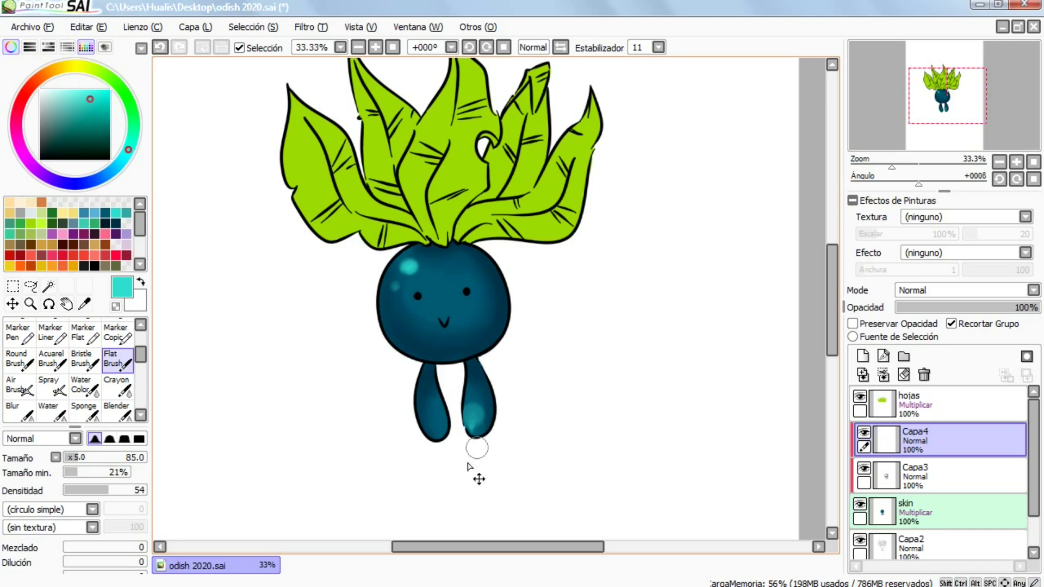
key("ctrl+z")
key("ctrl+z")
left_click(476, 423)
left_click(433, 428)
- Soften the turquoise highlights on the head and feet with the Color al brush
left_click_drag(140, 352, 139, 363)
scroll(141, 368, "down", 1)
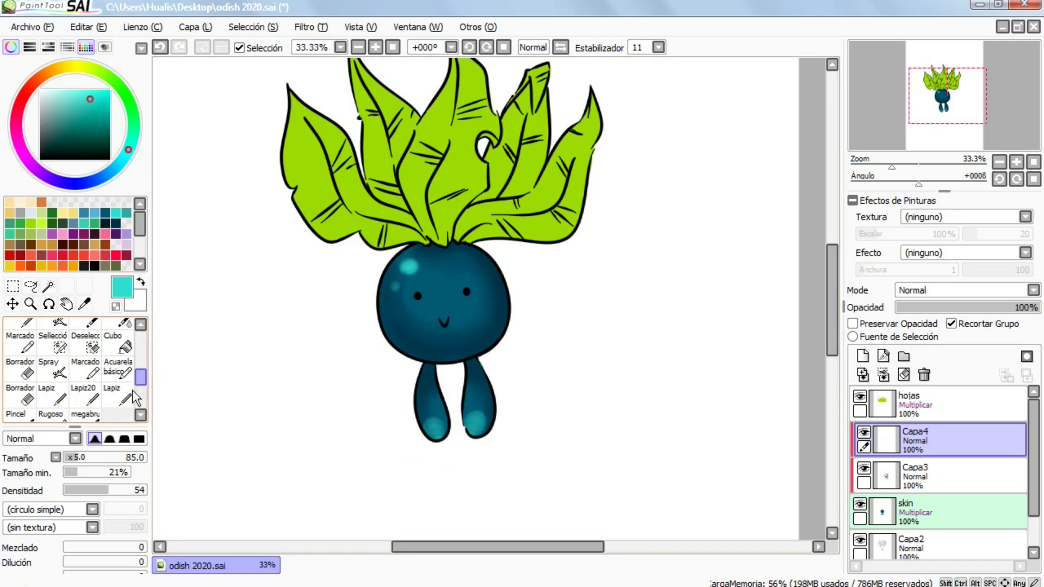
left_click(118, 360)
left_click_drag(402, 272, 420, 268)
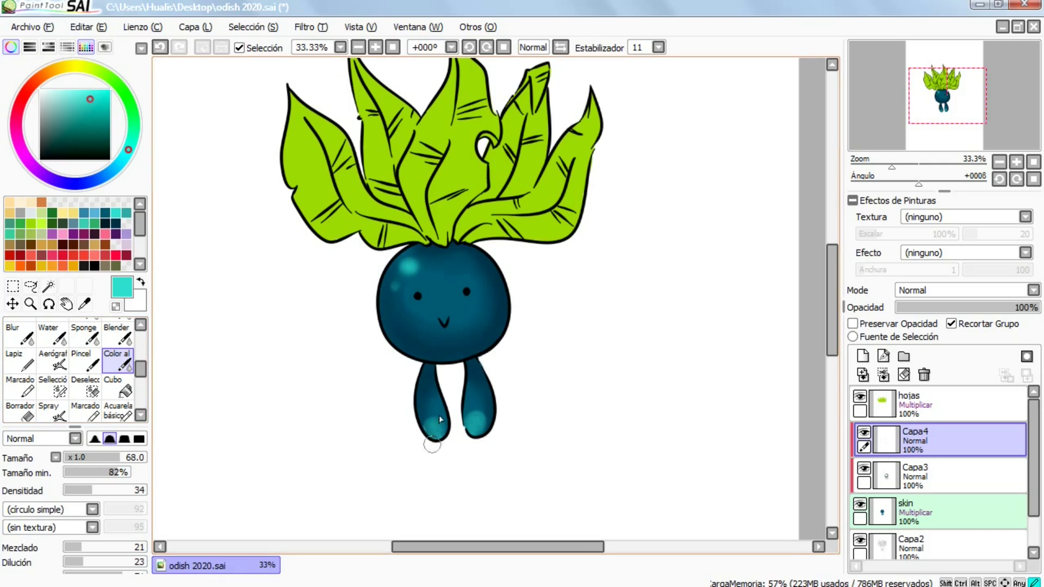
- Add a new layer directly above hojas and clip it to that layer
left_click(925, 405)
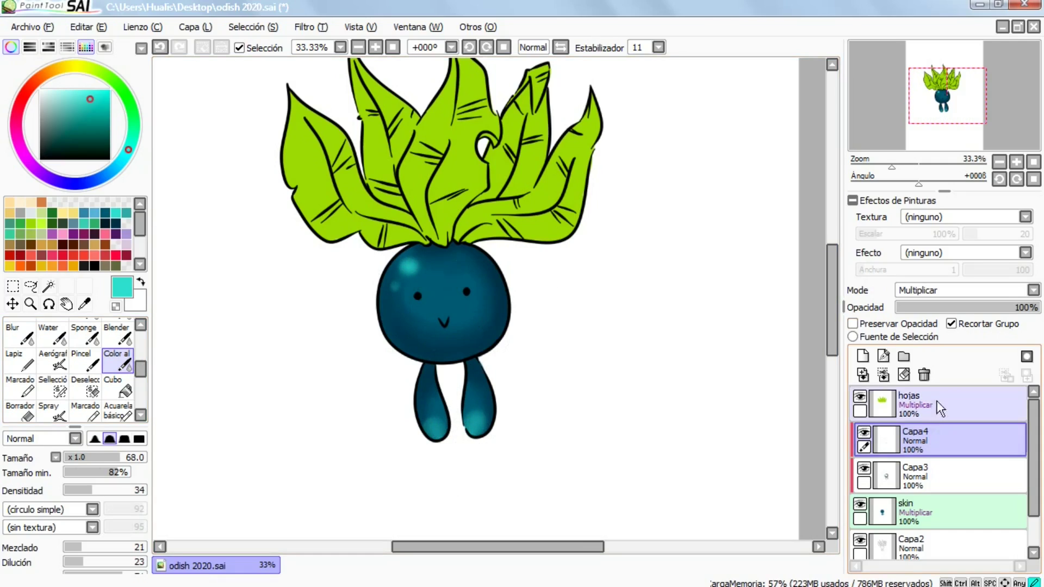
left_click(852, 337)
left_click(863, 357)
left_click(951, 324)
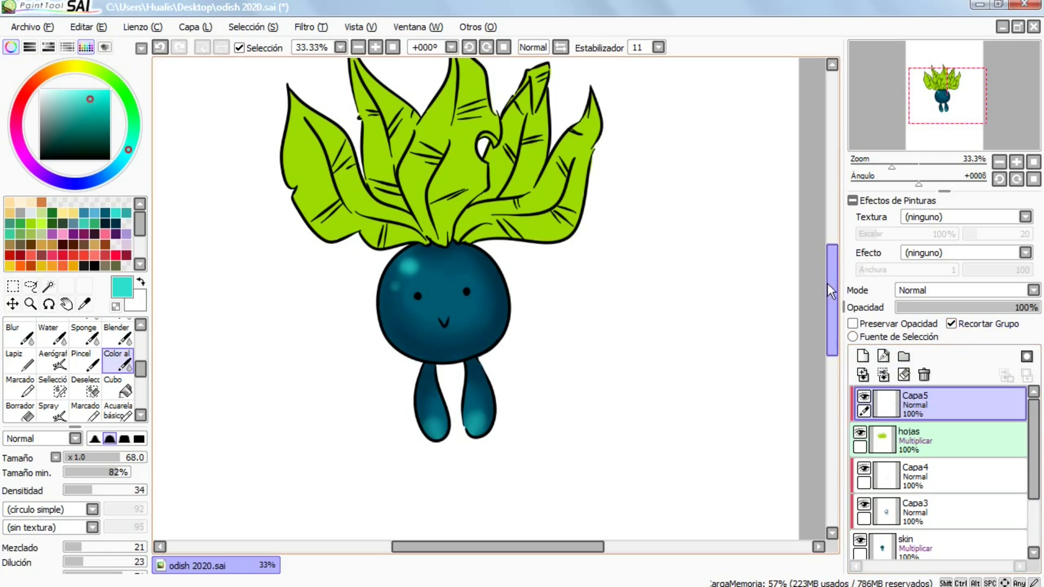
- Shade the leaves with a medium green using the Flat Brush, and set the shading layer's opacity to 72%
left_click_drag(832, 293, 831, 277)
left_click(52, 212)
left_click(20, 224)
left_click_drag(142, 369, 143, 350)
left_click(120, 384)
mouse_move(374, 283)
left_mouse_down()
mouse_move(410, 297)
mouse_move(369, 239)
mouse_move(416, 268)
mouse_move(354, 122)
mouse_move(301, 251)
mouse_move(329, 282)
mouse_move(389, 308)
mouse_move(428, 306)
mouse_move(454, 199)
mouse_move(444, 260)
mouse_move(466, 267)
mouse_move(487, 204)
left_mouse_up()
mouse_move(520, 158)
left_mouse_down()
mouse_move(518, 185)
mouse_move(540, 227)
mouse_move(537, 189)
mouse_move(523, 270)
mouse_move(506, 291)
mouse_move(521, 302)
mouse_move(582, 277)
left_mouse_up()
mouse_move(1004, 307)
left_mouse_down()
mouse_move(1020, 307)
mouse_move(1012, 317)
mouse_move(999, 310)
left_mouse_up()
- Blend the medium green leaf shading into the light green with the Color al brush
key("c")
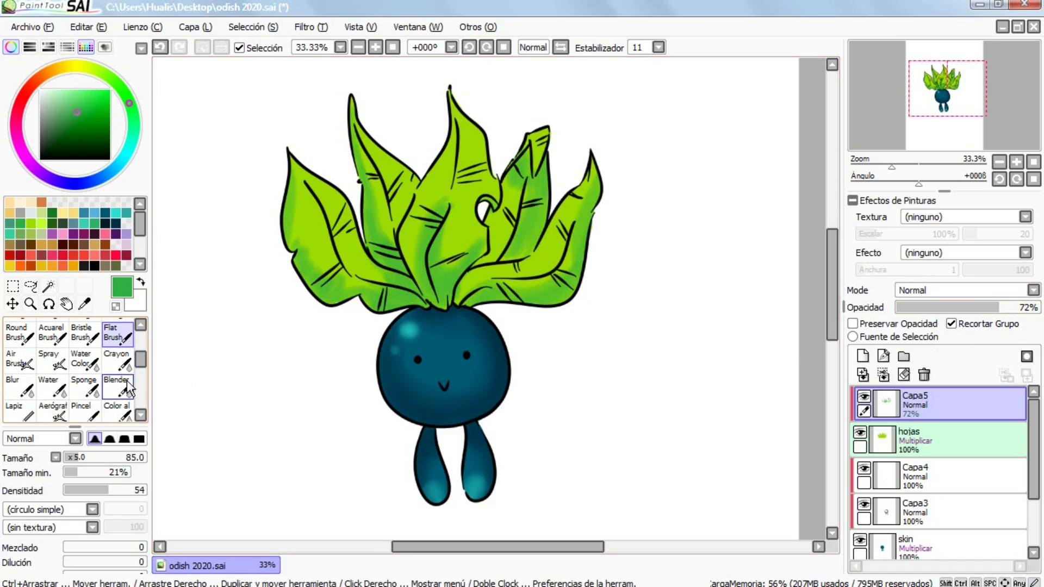
left_click_drag(394, 253, 383, 232)
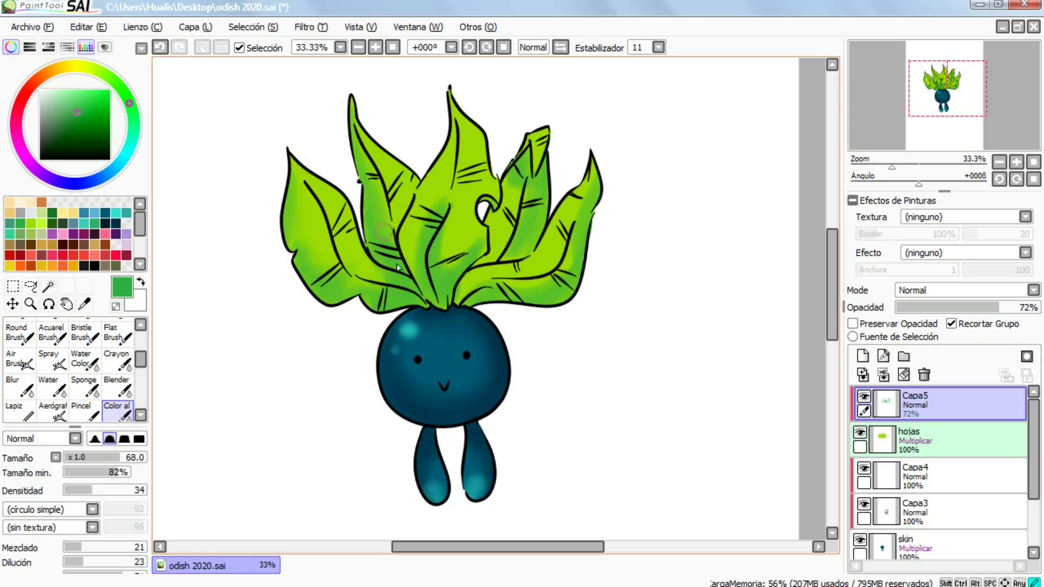
left_click_drag(540, 261, 565, 252)
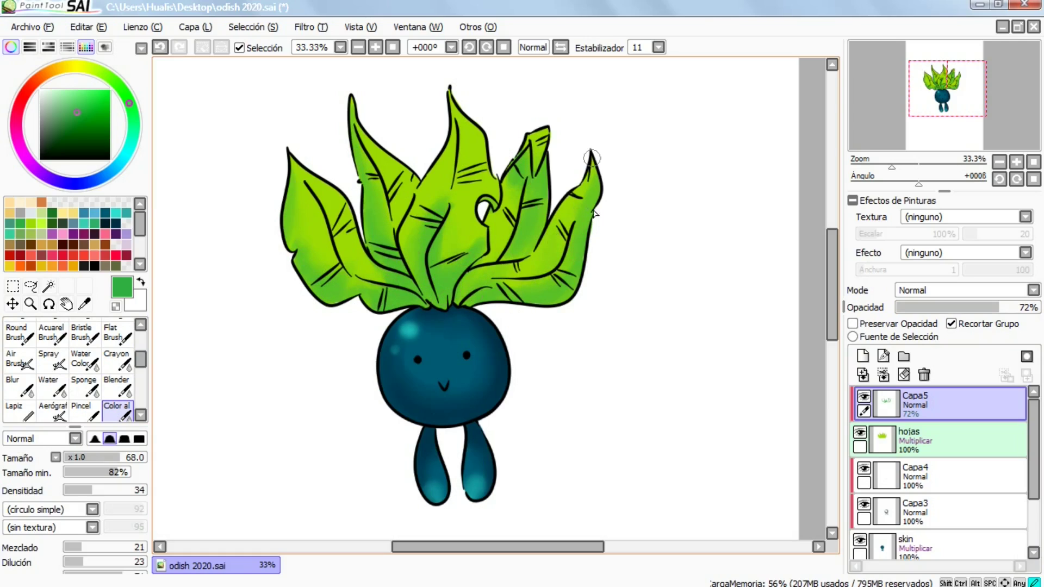
- Add another clipped layer above the leaf shading and pick a dark green
left_click(862, 357)
left_click(975, 324)
left_click(53, 224)
- Choose the Flat Brush at size 35 and paint dark green shadows along the veins of the left-hand leaves
left_click_drag(143, 363, 143, 356)
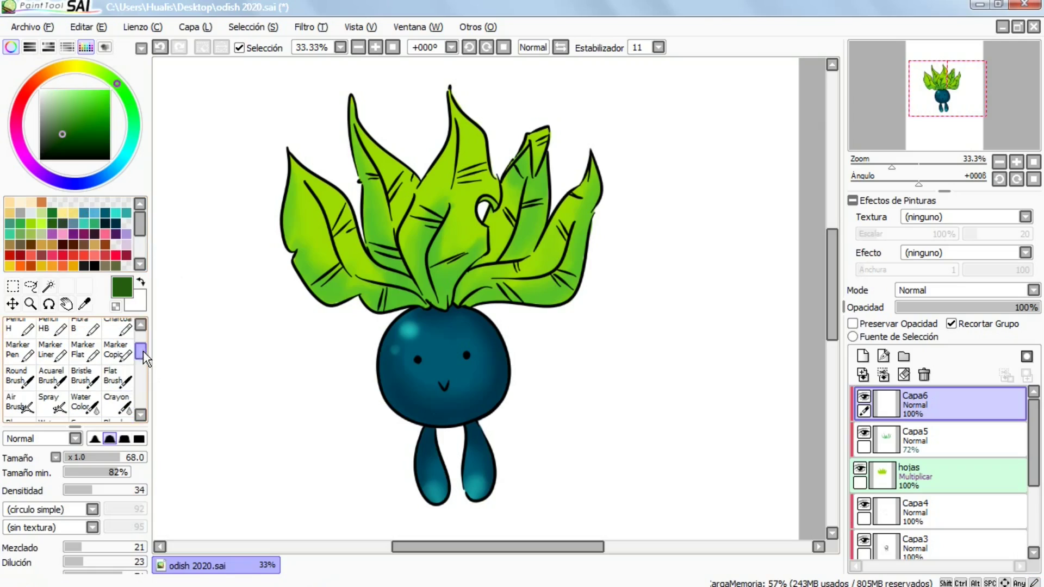
left_click(117, 378)
left_click_drag(338, 238, 422, 290)
key("ctrl+z")
left_click(79, 458)
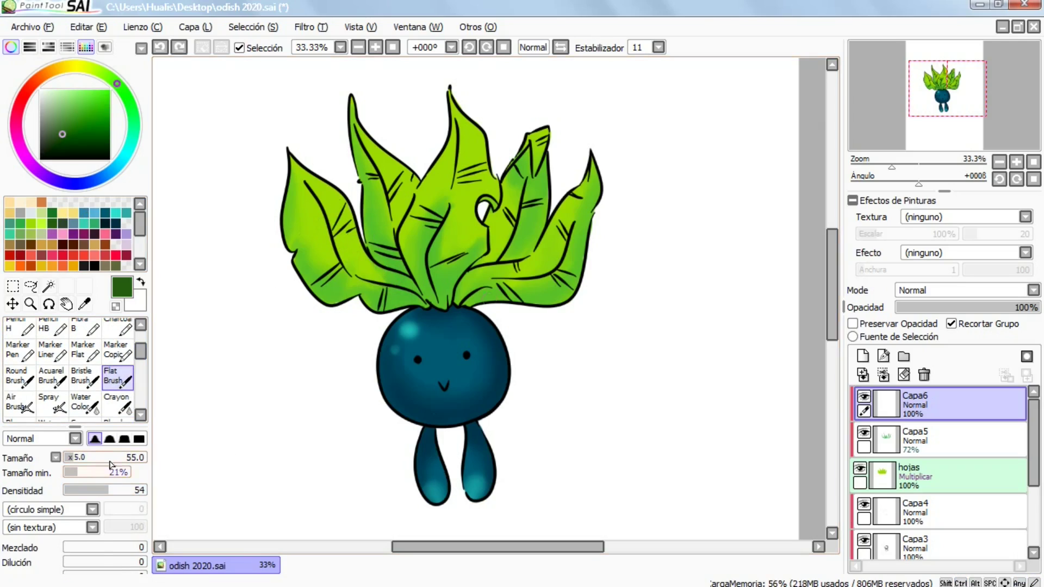
left_click_drag(330, 231, 348, 206)
mouse_move(312, 283)
left_mouse_down()
mouse_move(338, 270)
mouse_move(416, 281)
left_mouse_up()
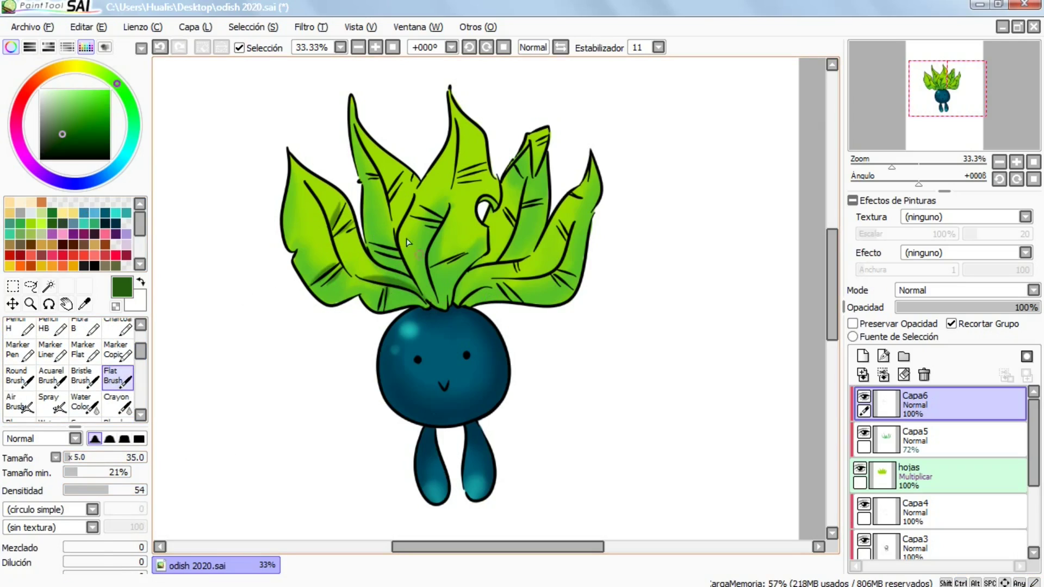
left_click_drag(356, 124, 416, 172)
left_click_drag(424, 207, 443, 222)
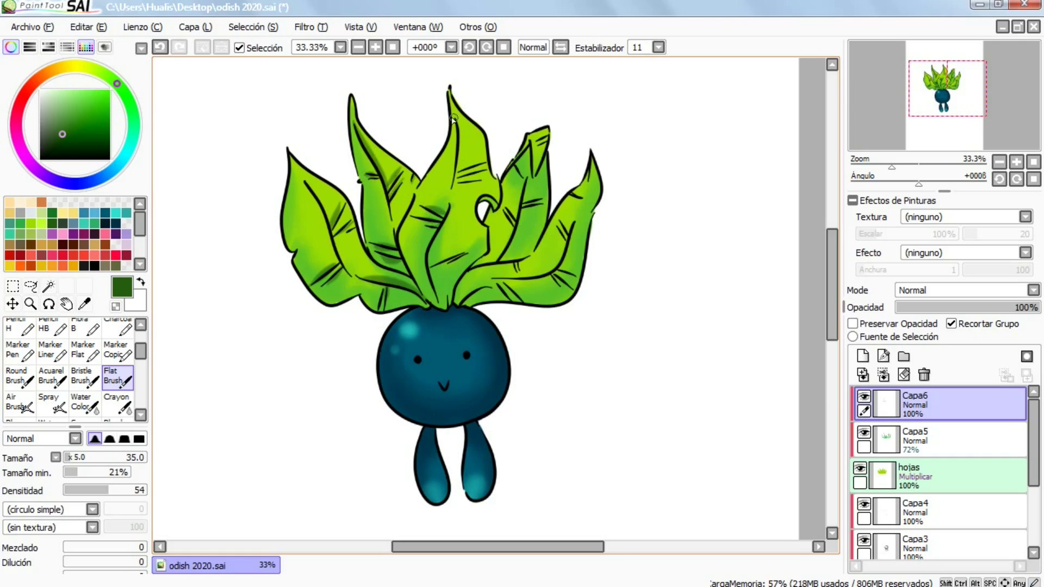
- Paint dark green shadows along the midrib, vein marks and base of the central leaf
left_click_drag(459, 129, 463, 188)
left_click_drag(491, 162, 458, 174)
left_click_drag(462, 255, 437, 274)
left_click_drag(438, 233, 445, 306)
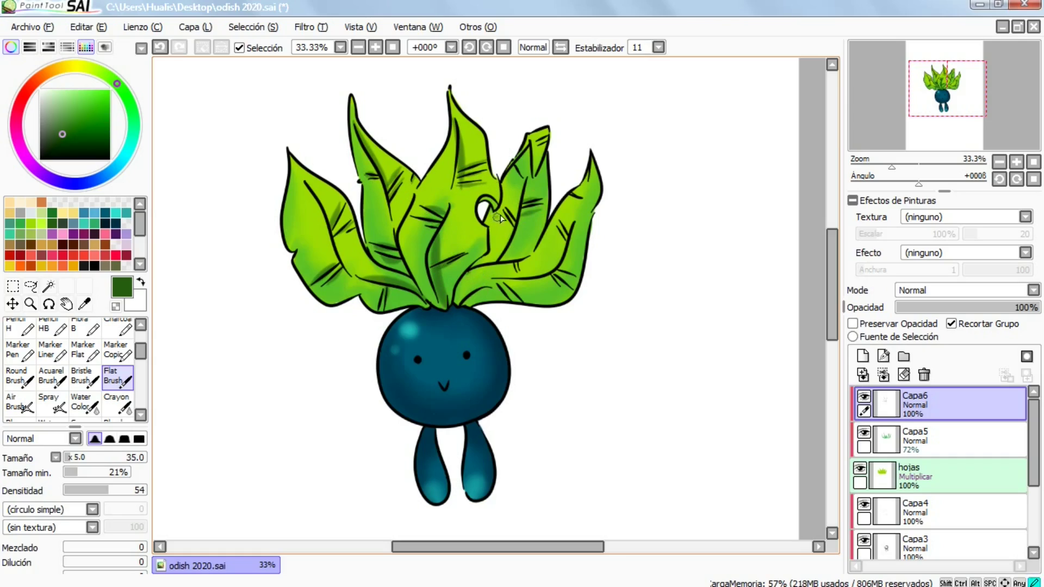
- Paint dark green shadows on the right-hand leaves and set the dark shading layer's opacity to 64%
left_click_drag(499, 214, 514, 226)
mouse_move(528, 186)
left_mouse_down()
mouse_move(500, 261)
mouse_move(460, 302)
left_mouse_up()
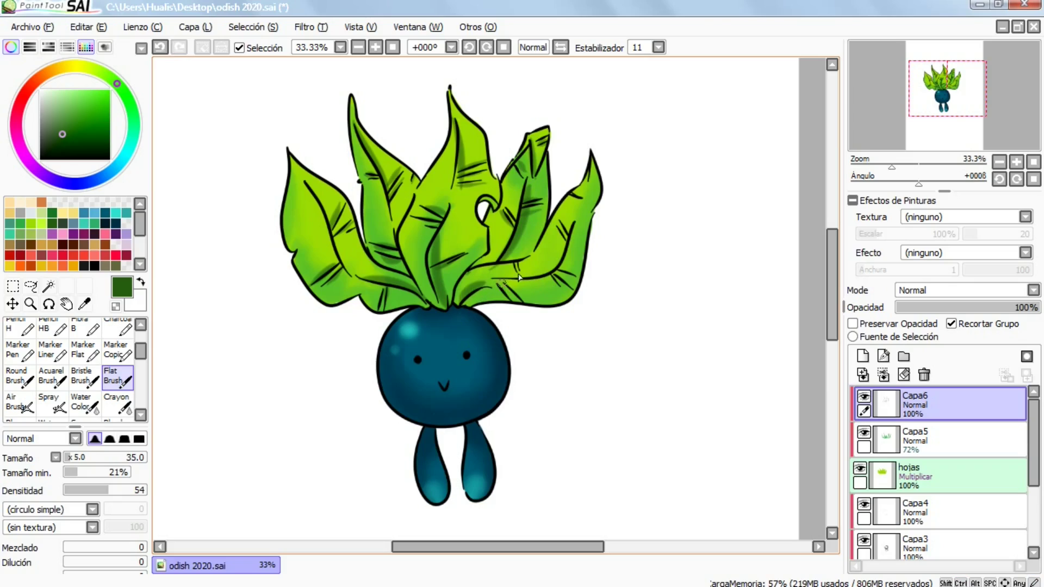
left_click_drag(571, 220, 499, 280)
left_click_drag(601, 157, 566, 238)
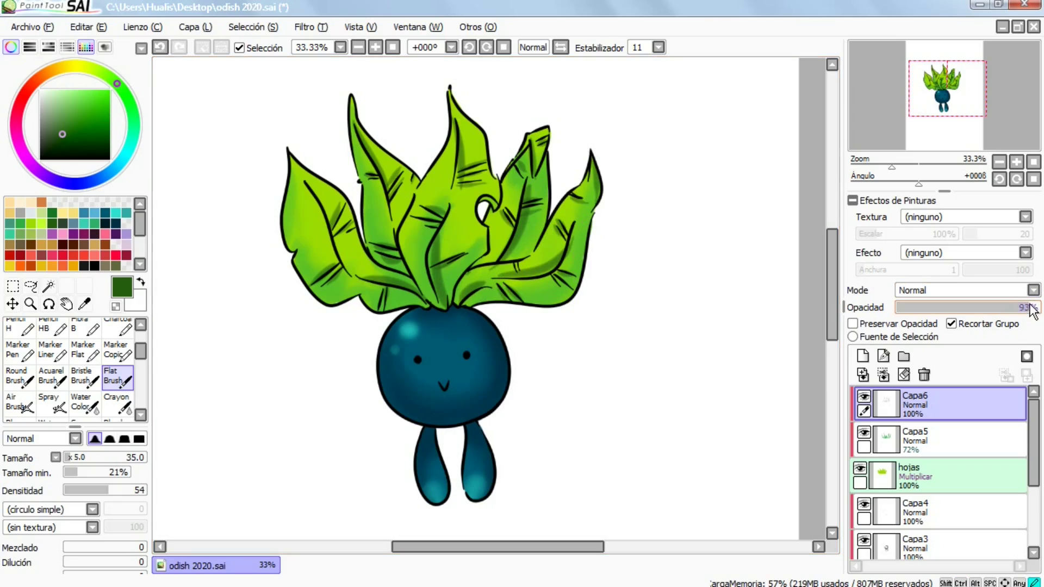
left_click_drag(1016, 307, 1011, 312)
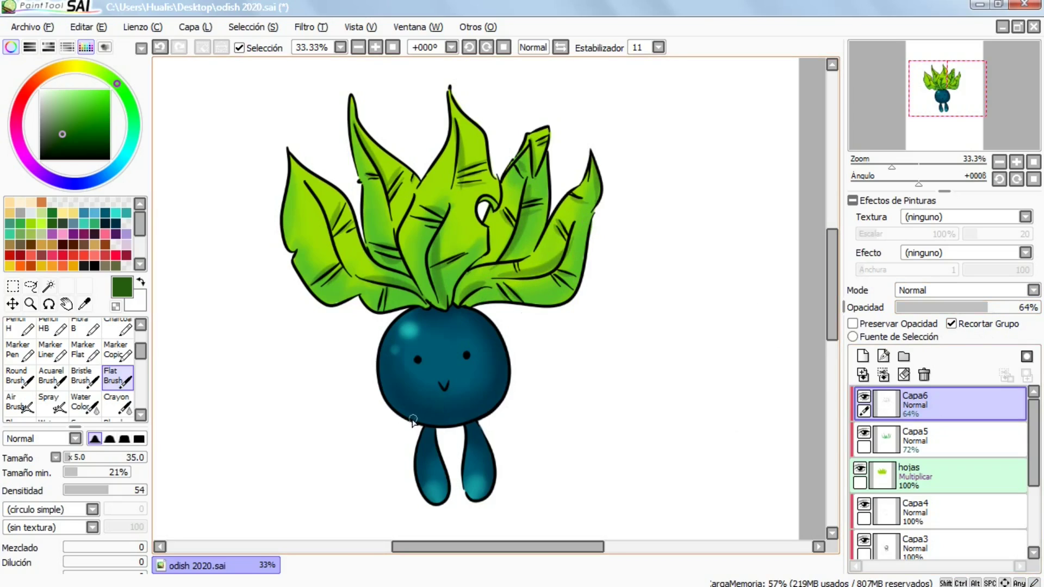
- Save a JPEG copy of the drawing to the Desktop as odish 2020.jpg at quality 70
left_click_drag(513, 548, 508, 549)
left_click_drag(833, 293, 833, 298)
left_click(32, 27)
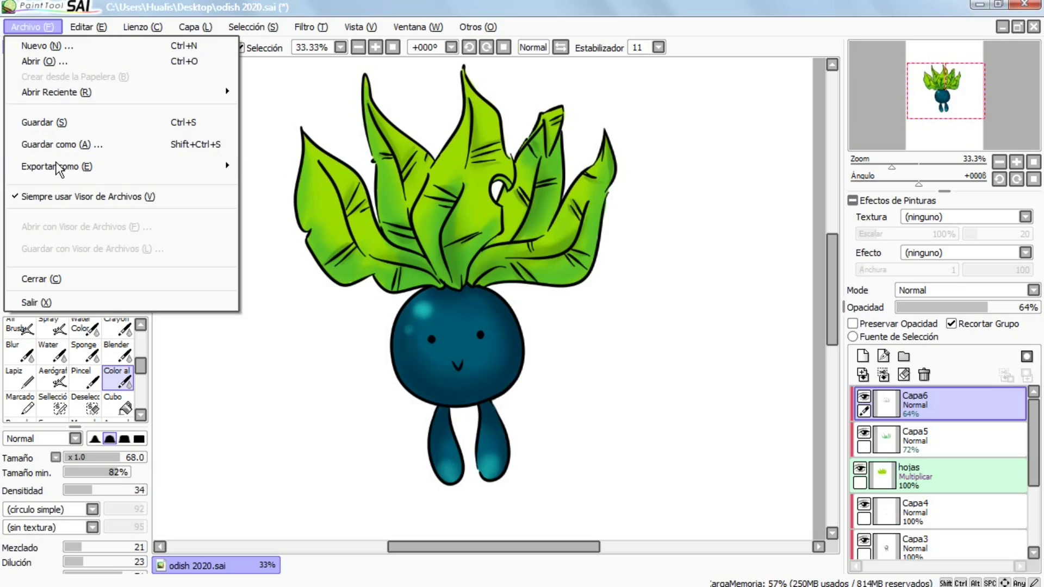
mouse_move(61, 172)
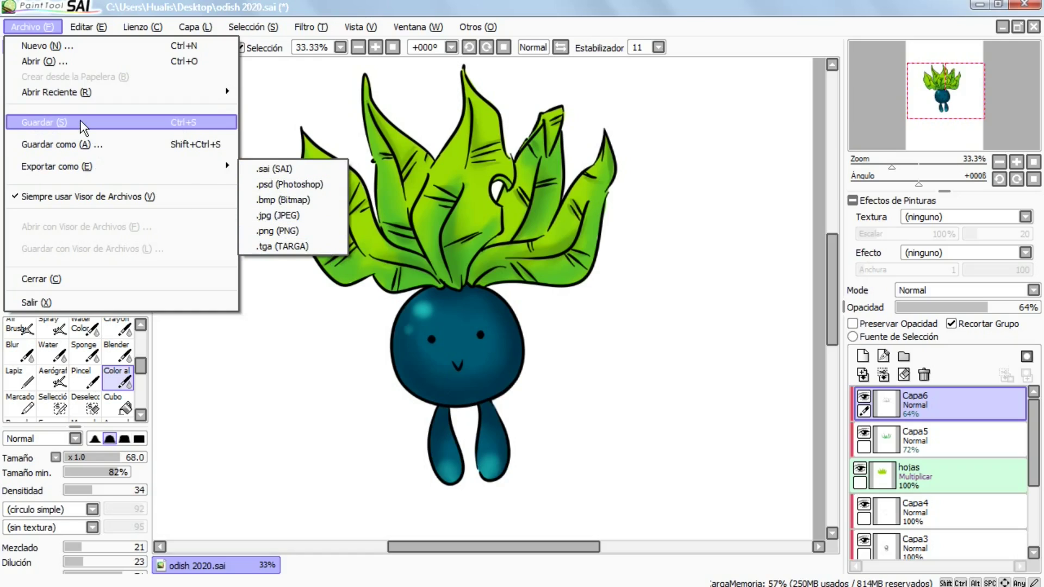
left_click(73, 146)
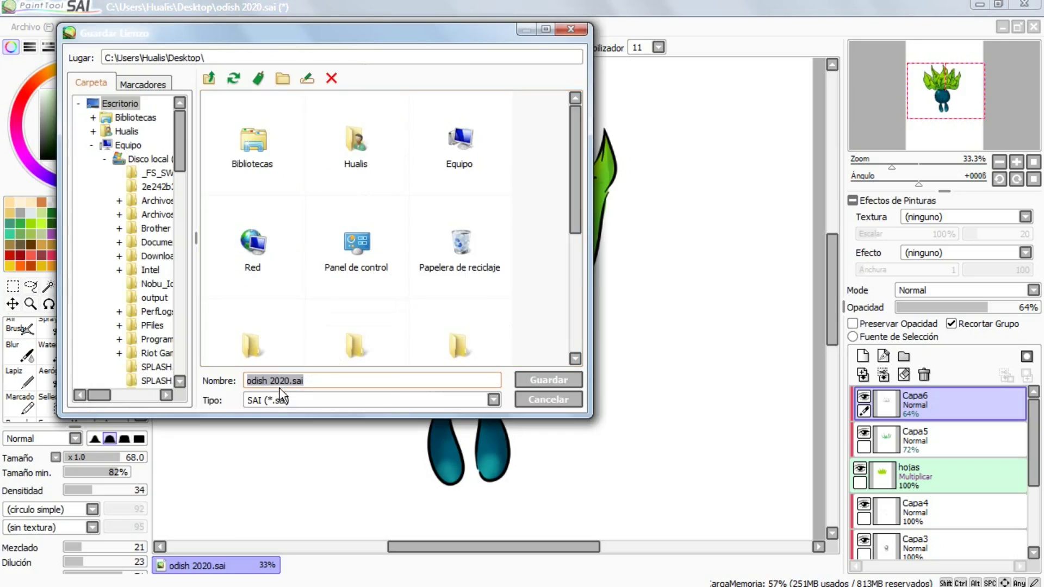
left_click(281, 400)
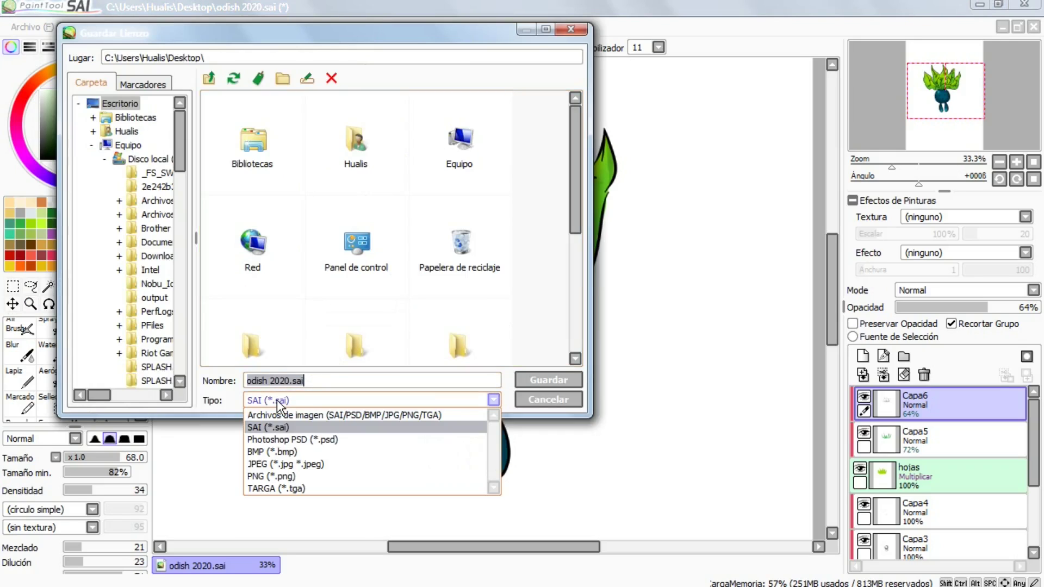
left_click(259, 465)
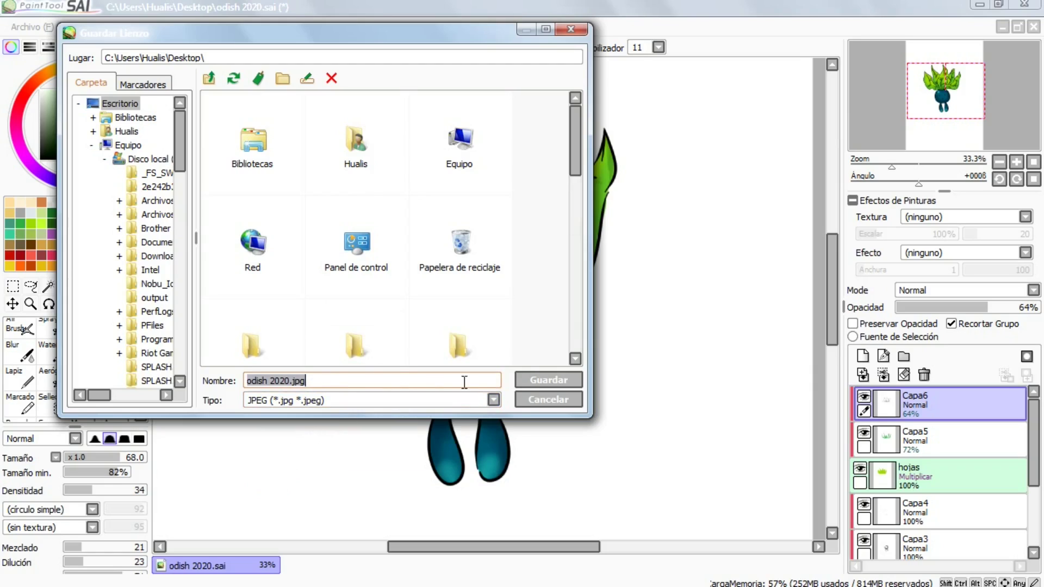
left_click(537, 383)
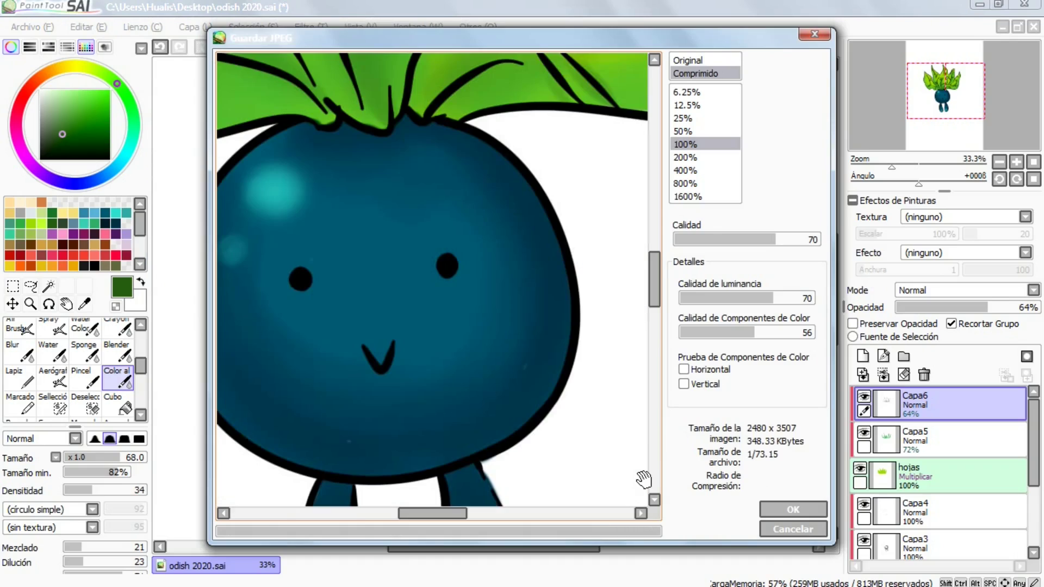
left_click(787, 507)
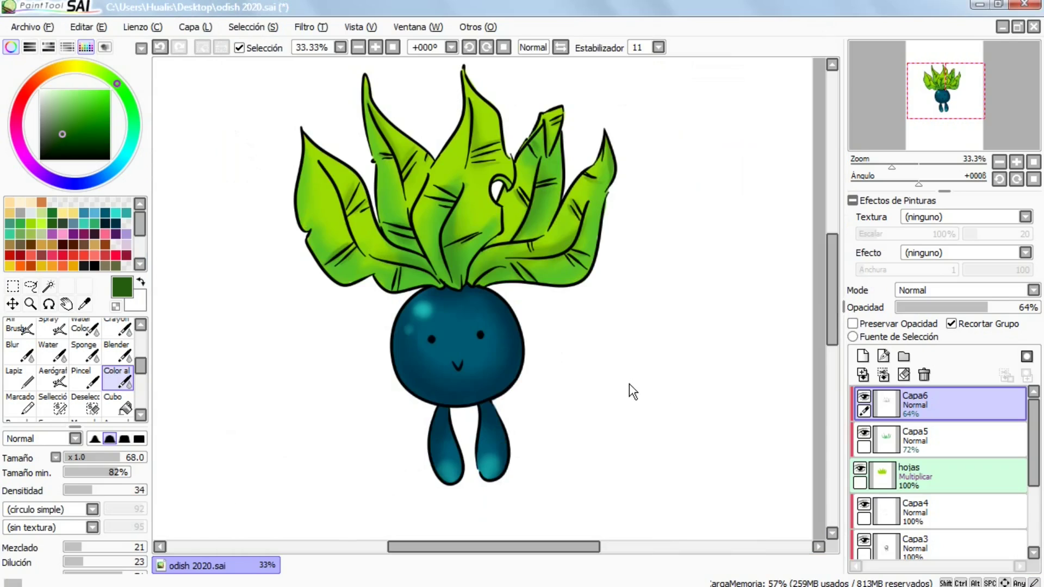